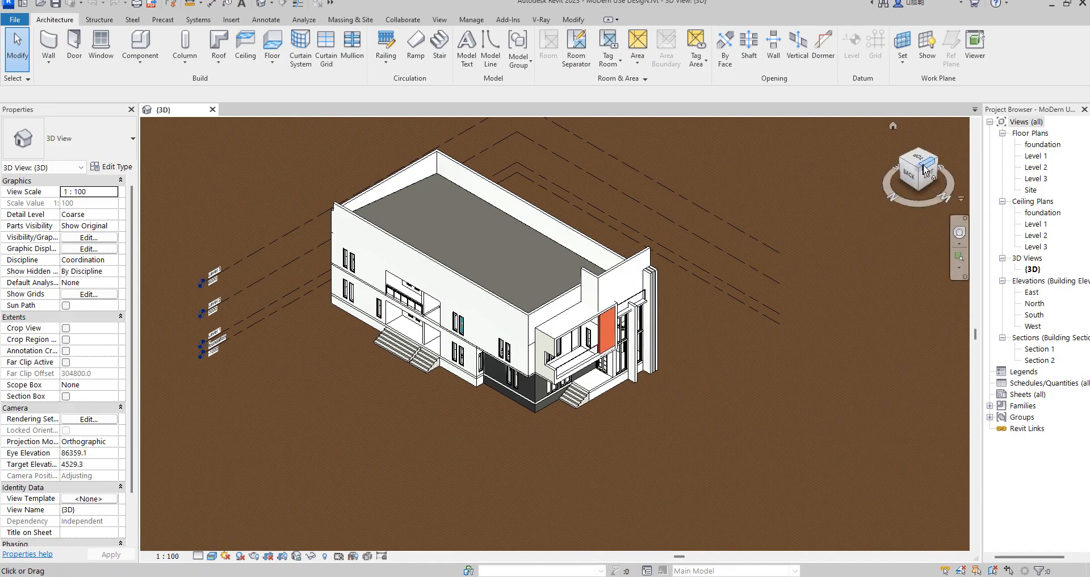
Orbit the 3D model to examine the front facade around the balcony, the tall curtain walls and the entrance stairs.
click(892, 181)
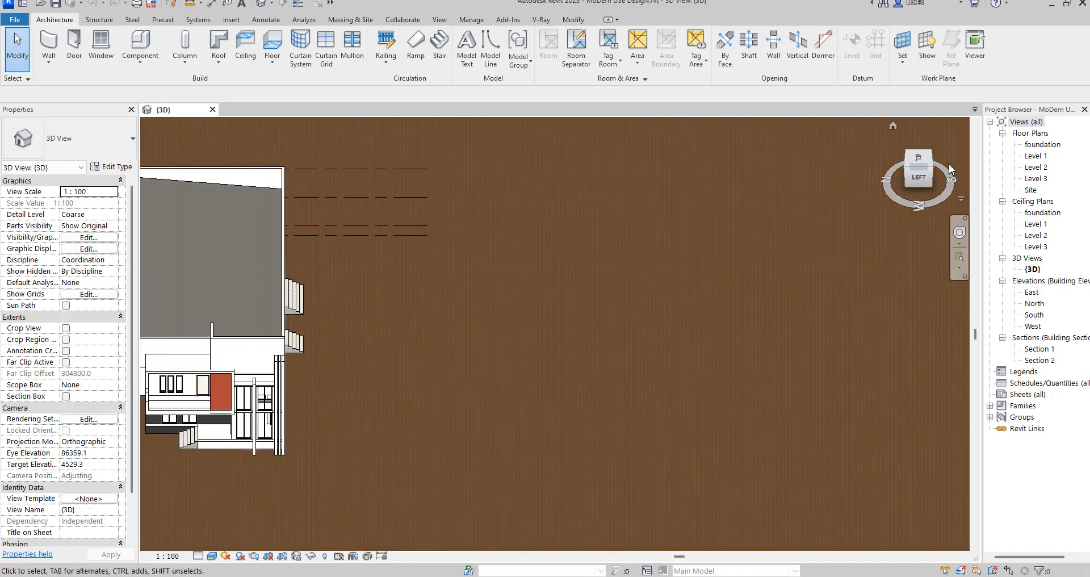
click(931, 168)
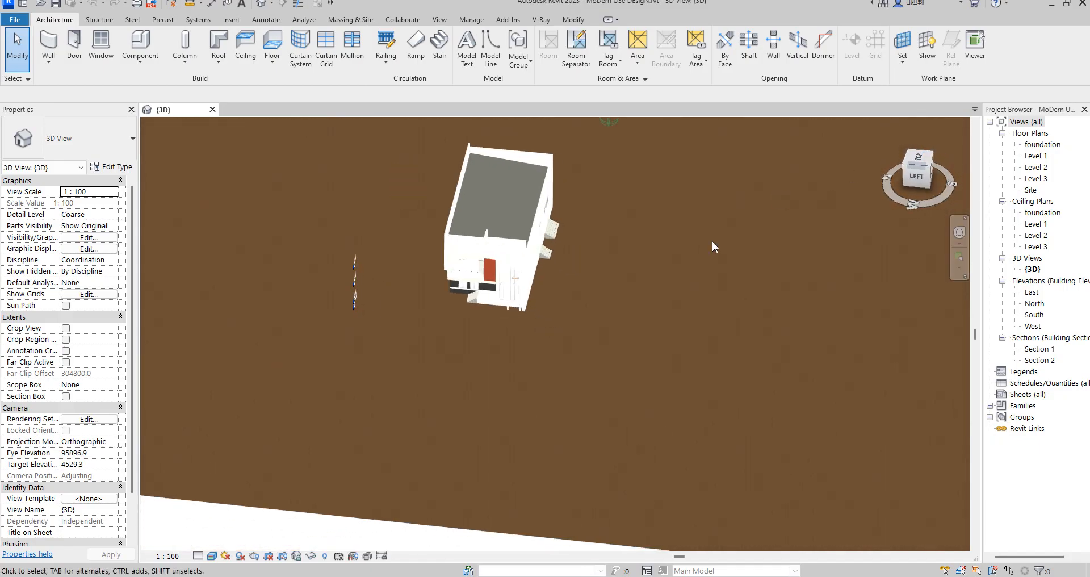
scroll(541, 399, up, 4)
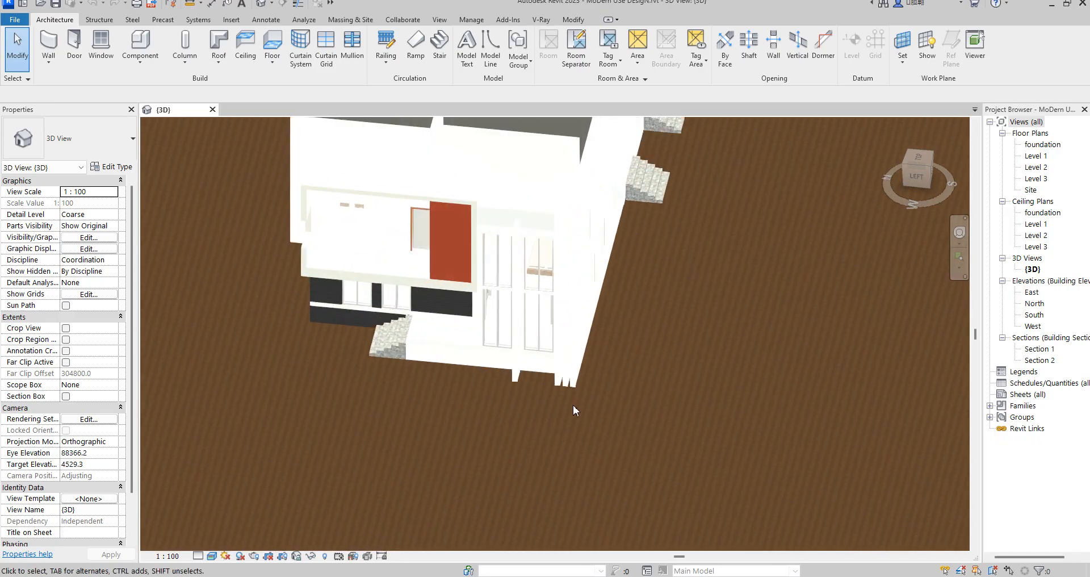
scroll(573, 404, down, 2)
scroll(504, 345, up, 2)
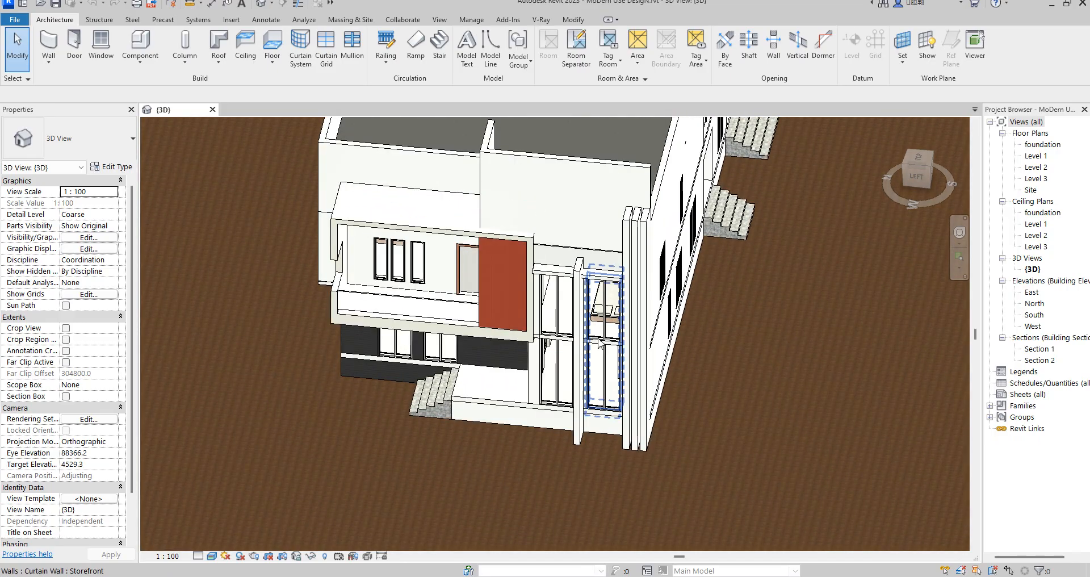
scroll(513, 357, down, 2)
scroll(380, 327, up, 2)
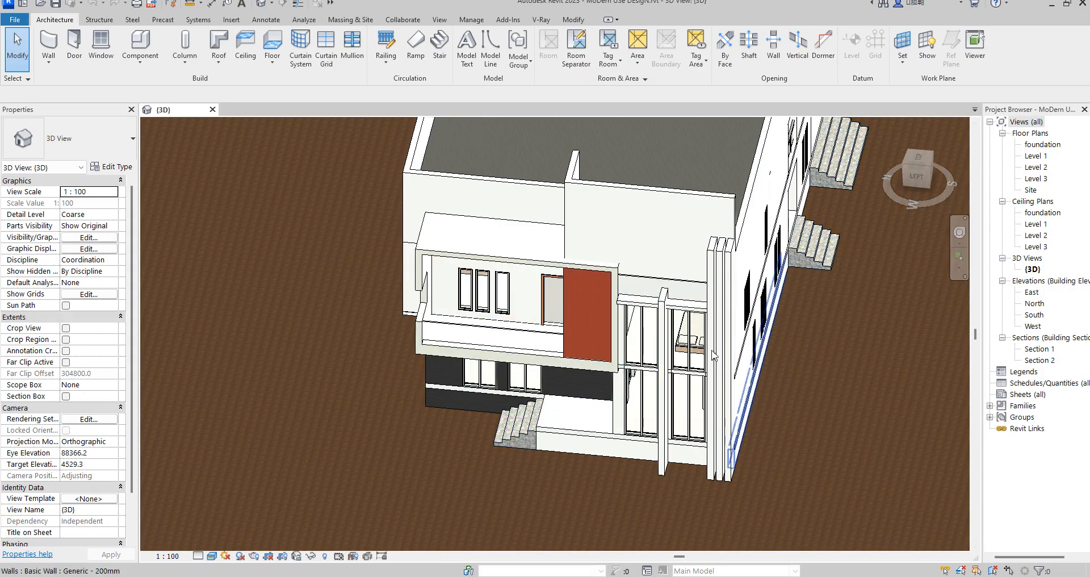
In the Level 1 floor plan, draw a Generic - 200mm 9 wall about 720 mm long outside the living room's corner, aligned with its upper wall.
double_click(1034, 156)
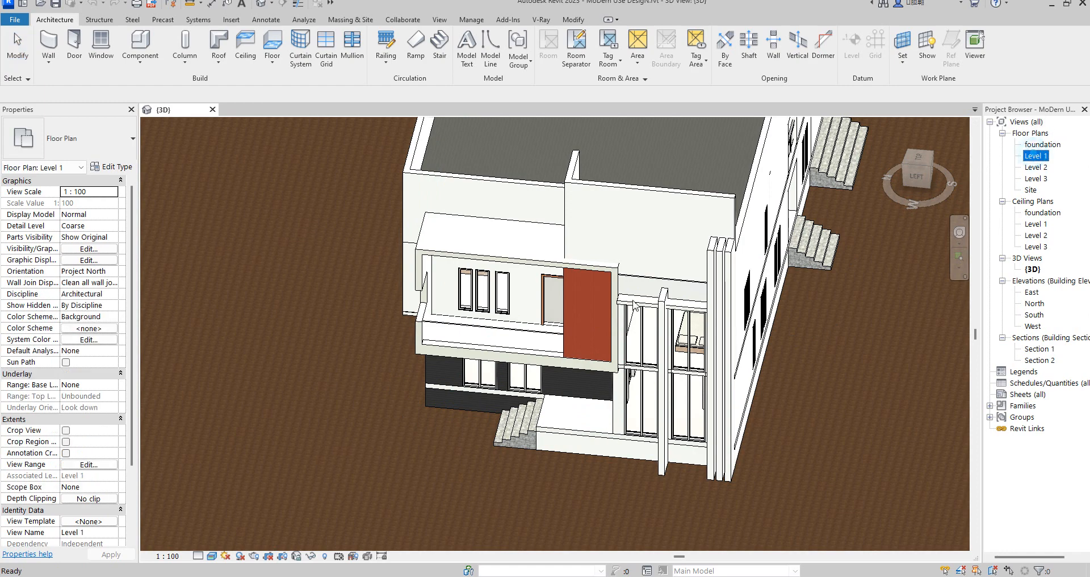
scroll(511, 261, up, 6)
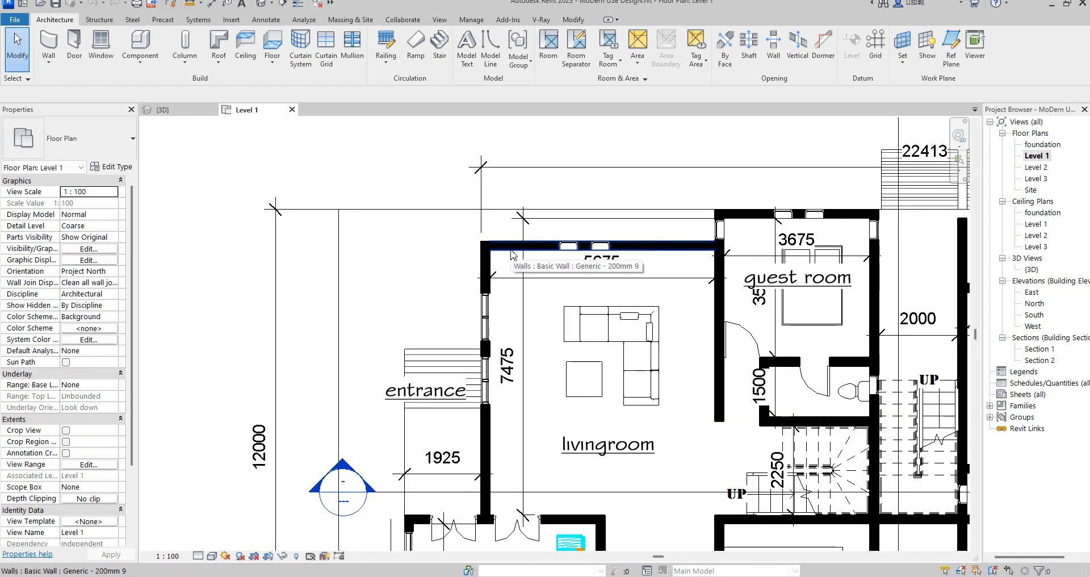
click(512, 254)
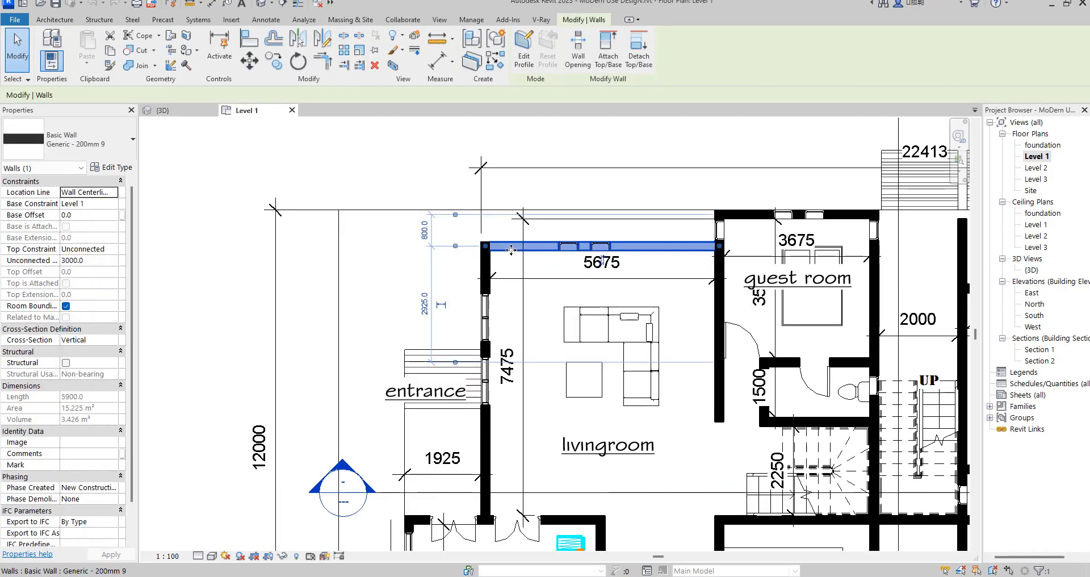
click(495, 64)
scroll(475, 244, up, 5)
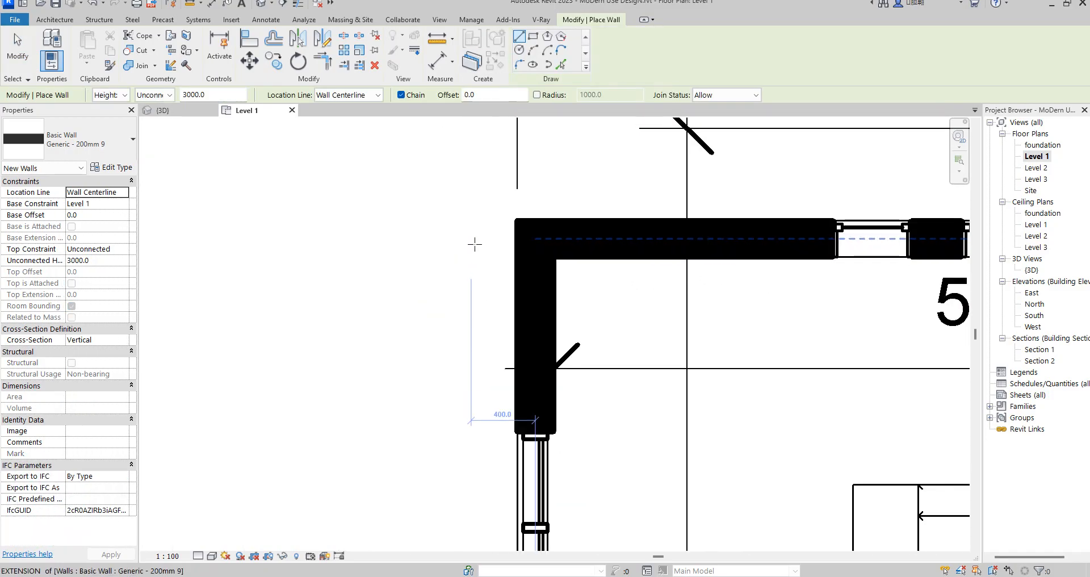
click(488, 238)
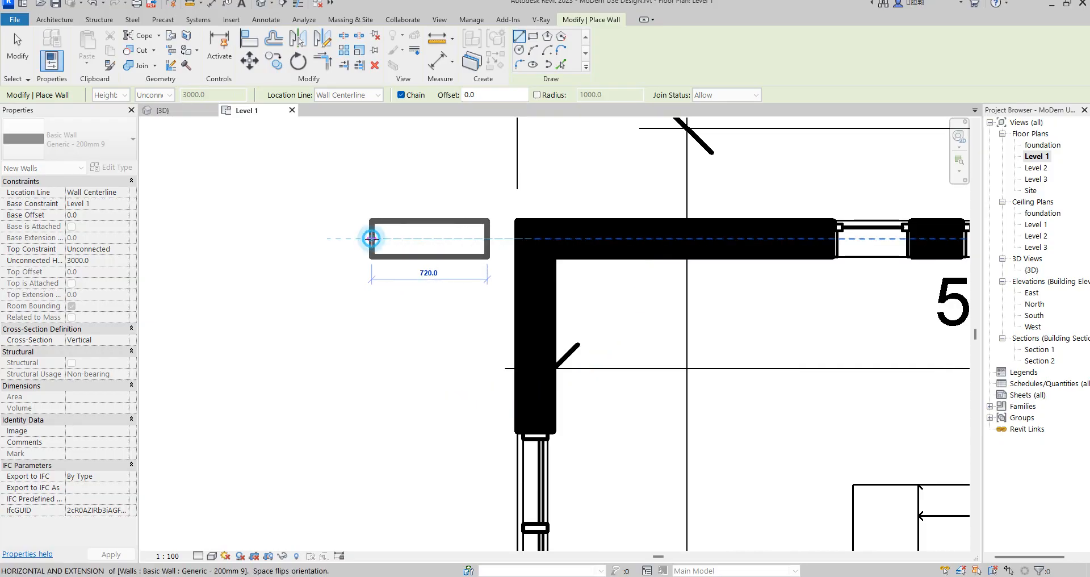
click(371, 238)
right_click(444, 169)
click(482, 178)
right_click(454, 174)
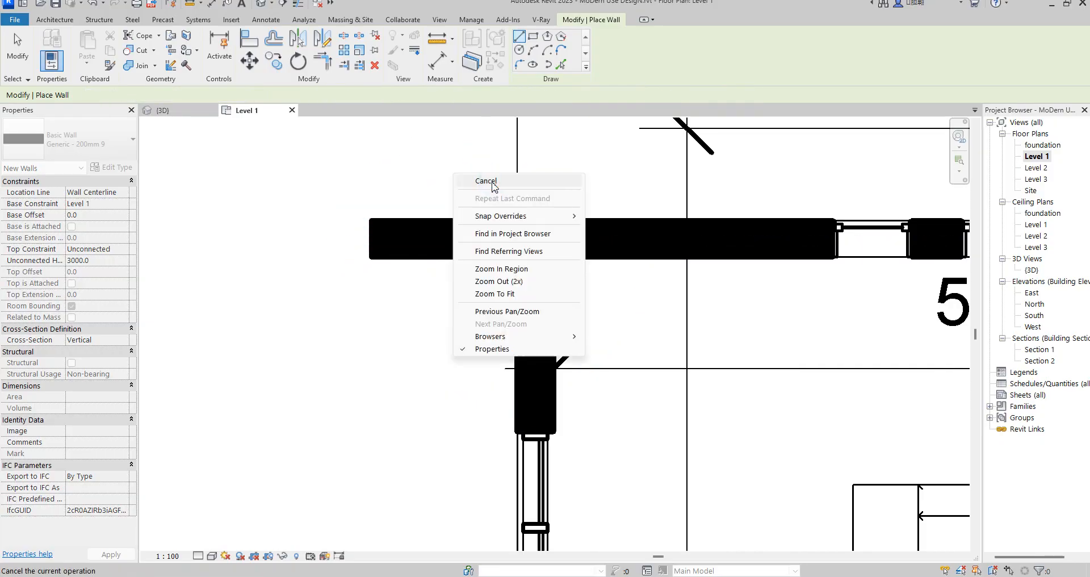
click(485, 181)
Open the new short wall's profile for editing in the North elevation.
scroll(409, 250, down, 5)
scroll(416, 258, up, 2)
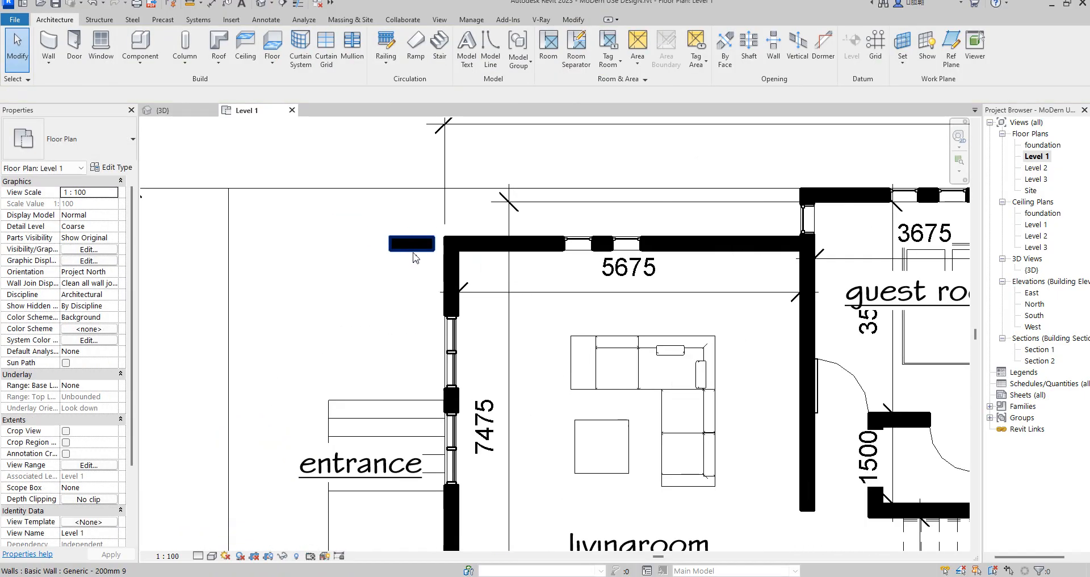
click(413, 253)
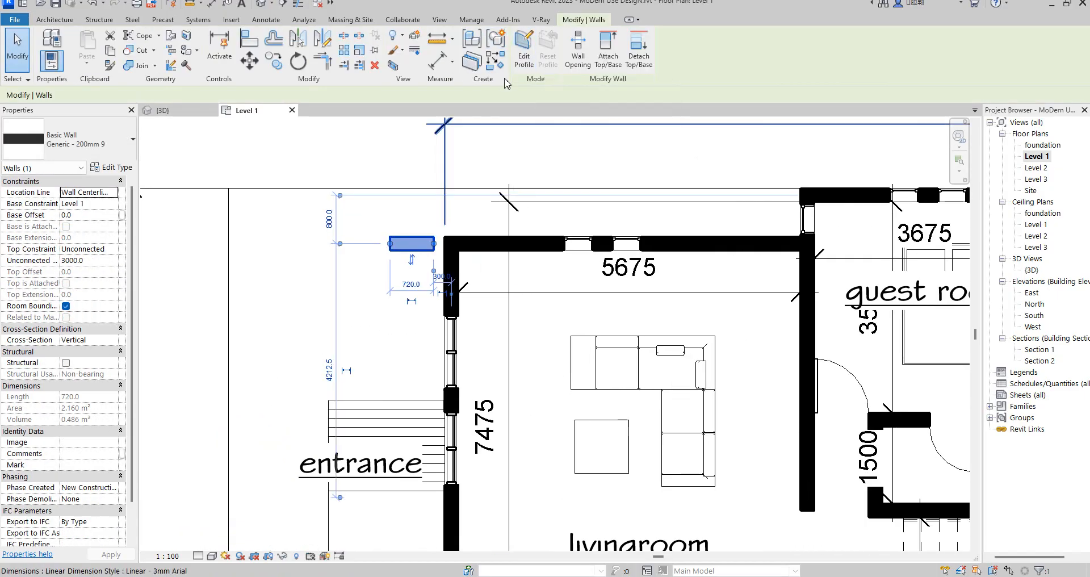
click(519, 67)
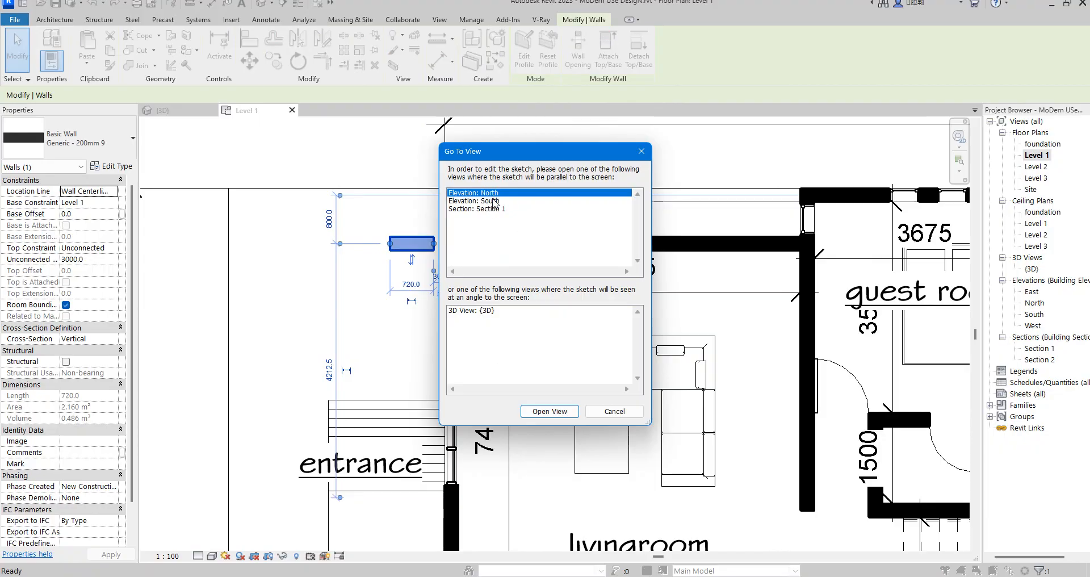
click(548, 411)
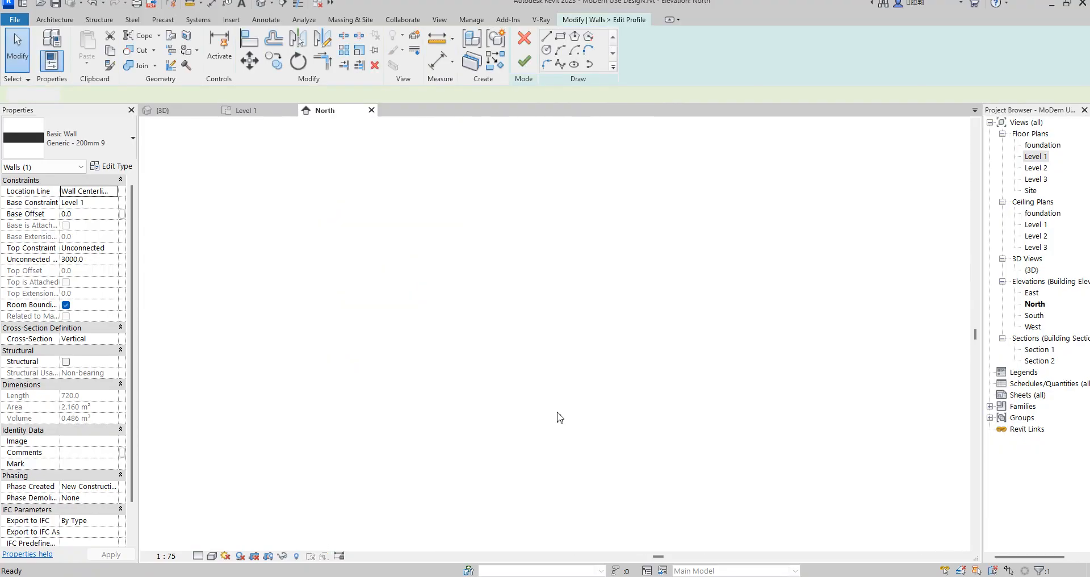
scroll(721, 360, up, 8)
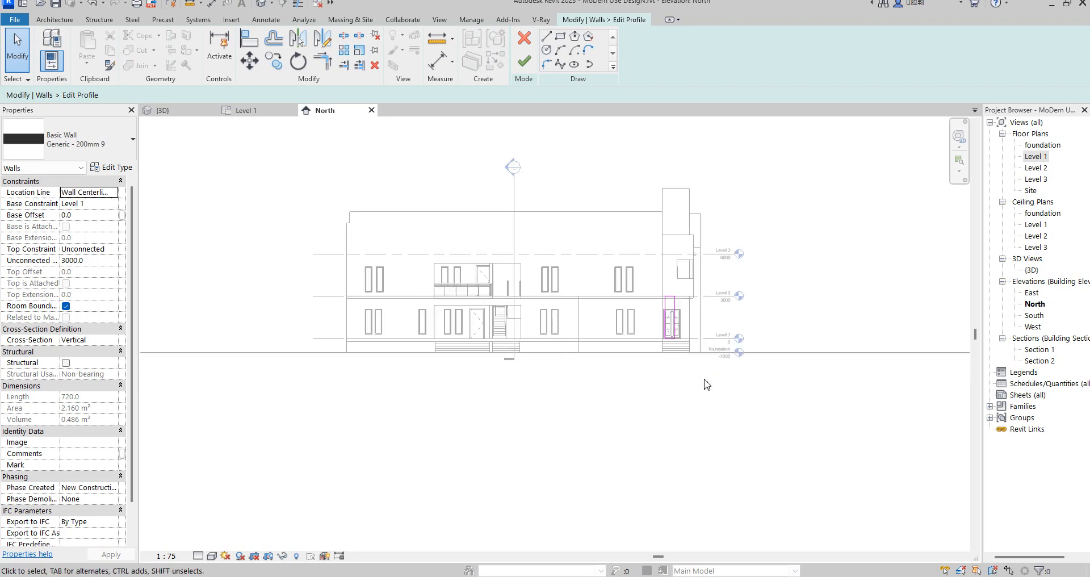
scroll(658, 293, up, 8)
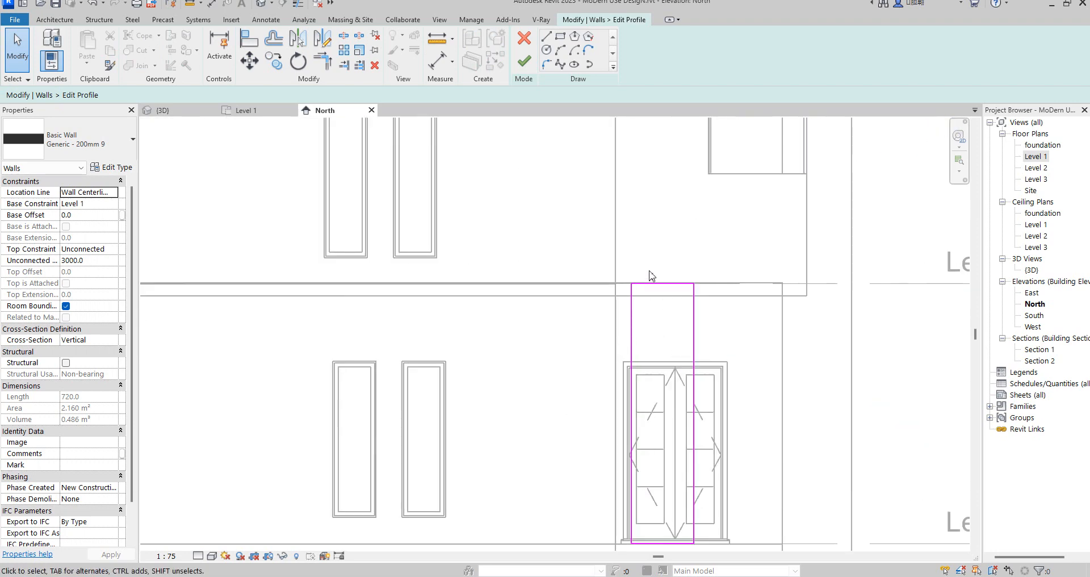
Delete the wall's rectangular profile lines and set its base constraint to foundation.
scroll(649, 270, down, 7)
drag(660, 328, 694, 400)
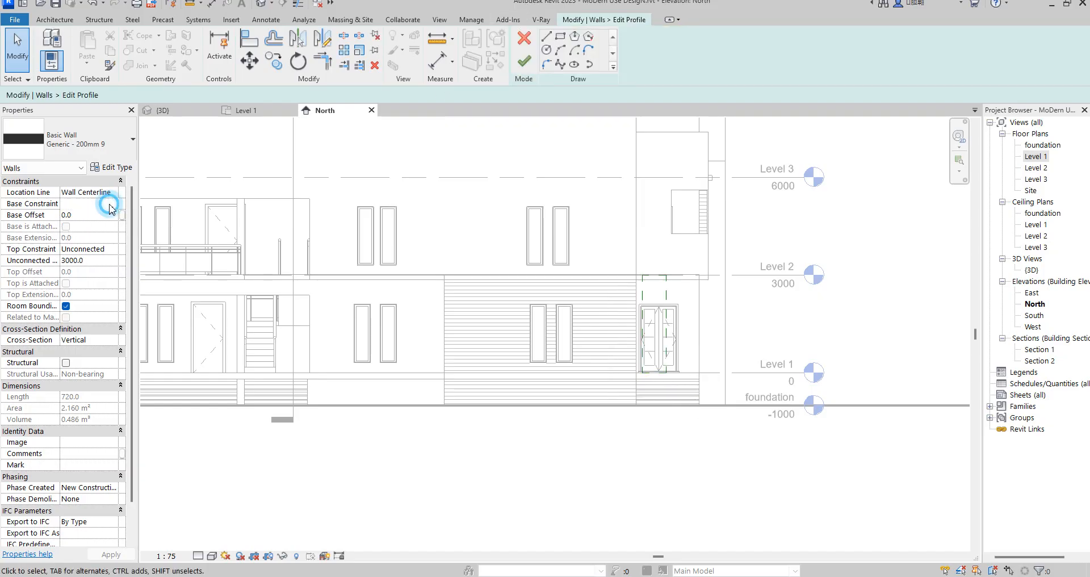
click(109, 204)
click(80, 214)
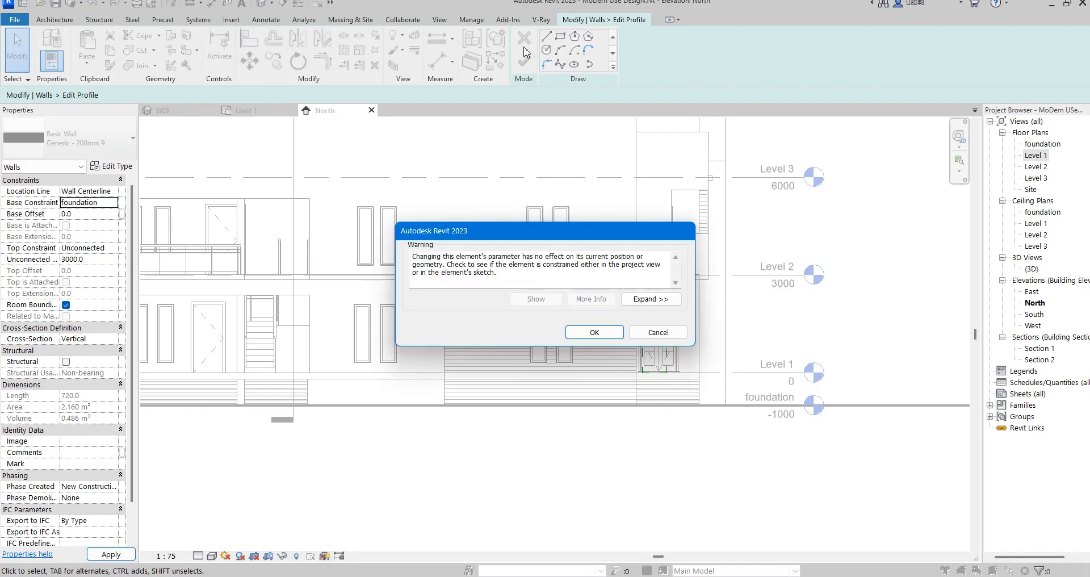
click(592, 335)
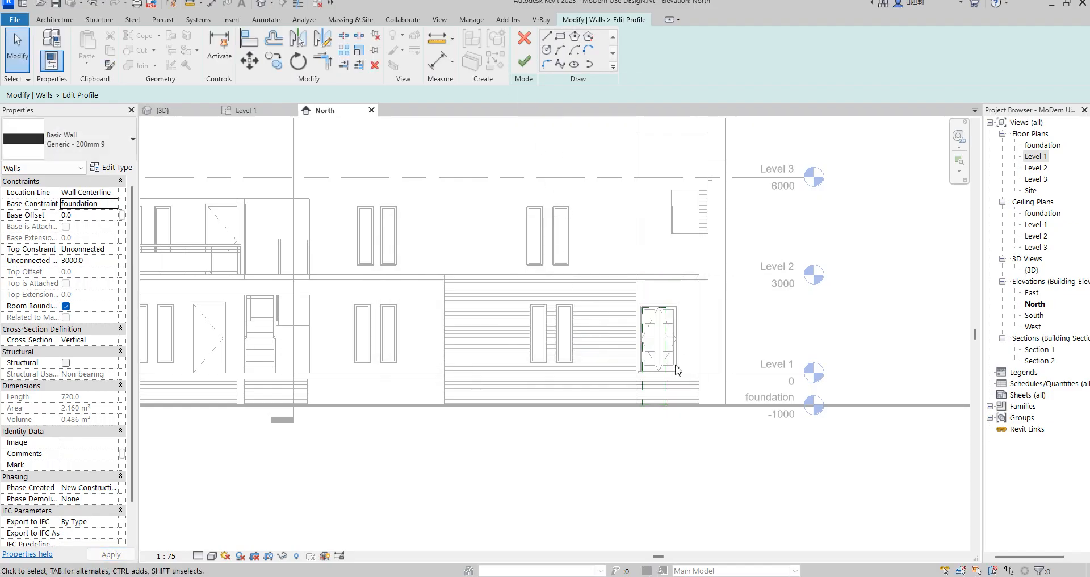
Sketch a slanted profile line from the wall's lower corner at foundation level up to Level 2, beyond the door.
click(546, 38)
scroll(650, 404, up, 3)
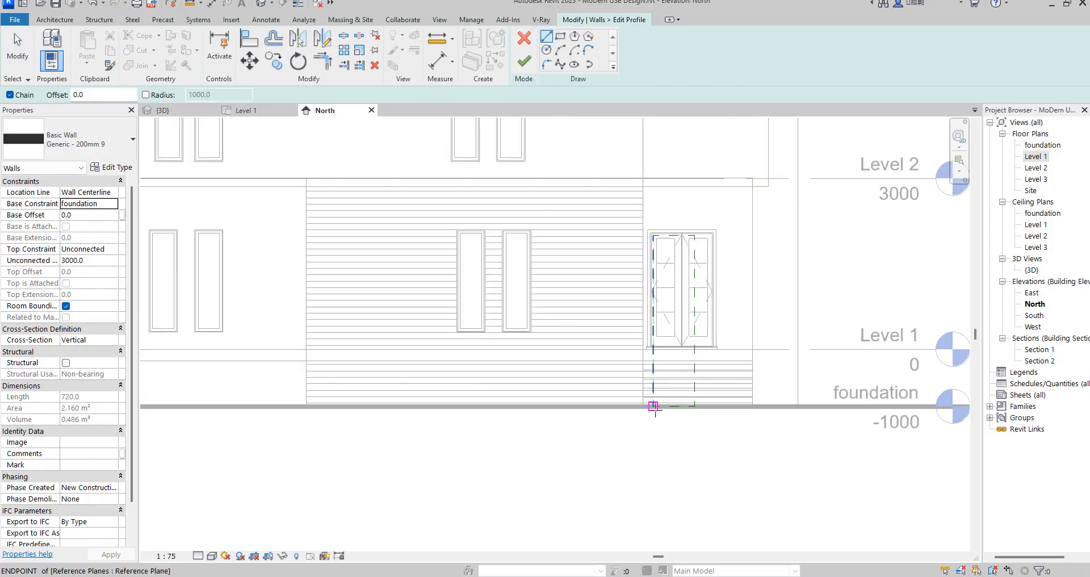
click(653, 405)
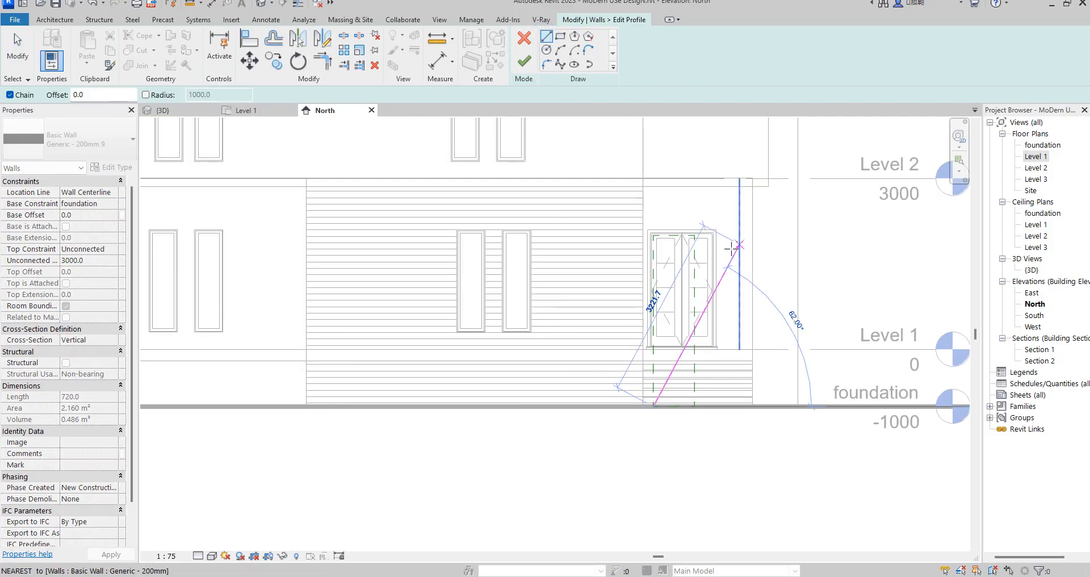
scroll(732, 239, down, 3)
scroll(745, 212, up, 4)
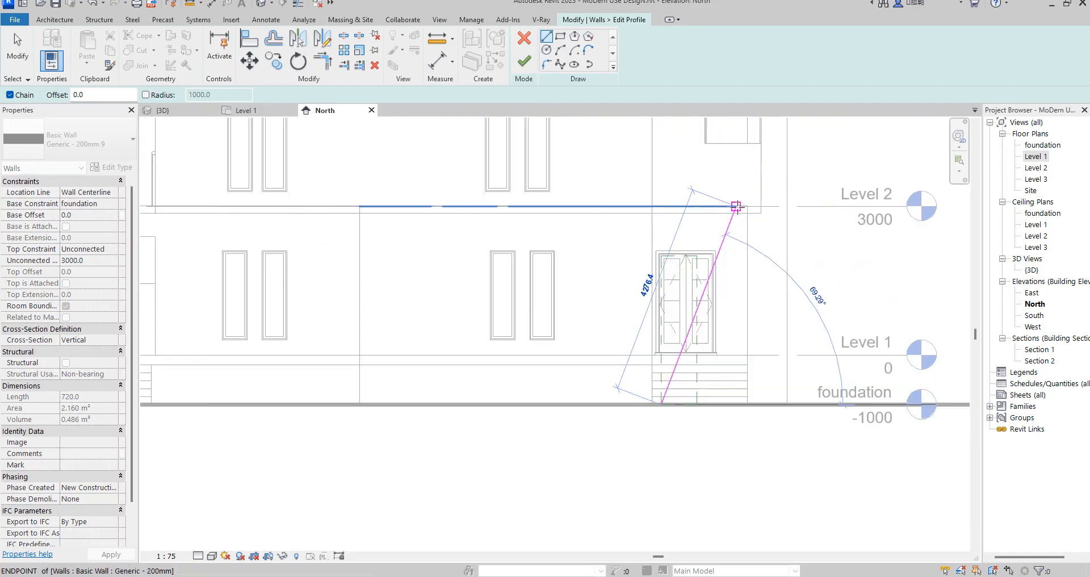
click(743, 204)
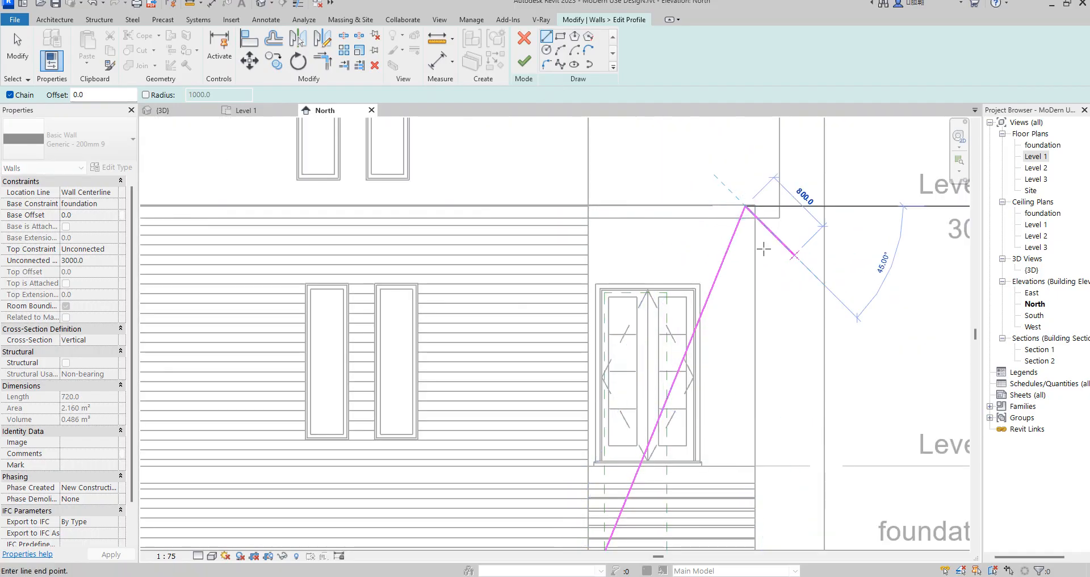
right_click(699, 272)
click(716, 287)
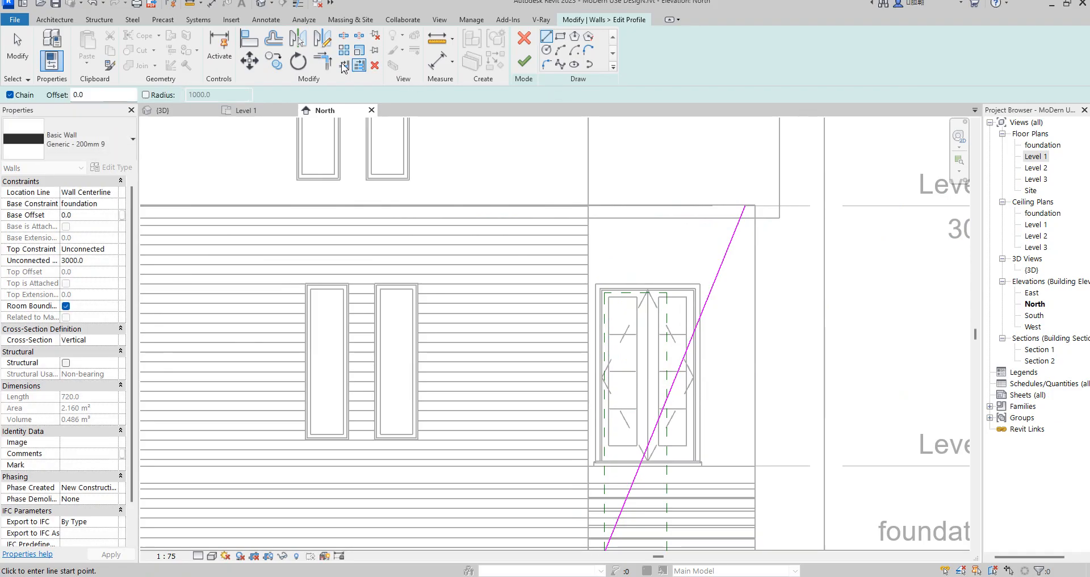
Offset a copy of the slanted line by 225 mm, and sketch a horizontal line about 243 mm long across the upper ends.
click(273, 38)
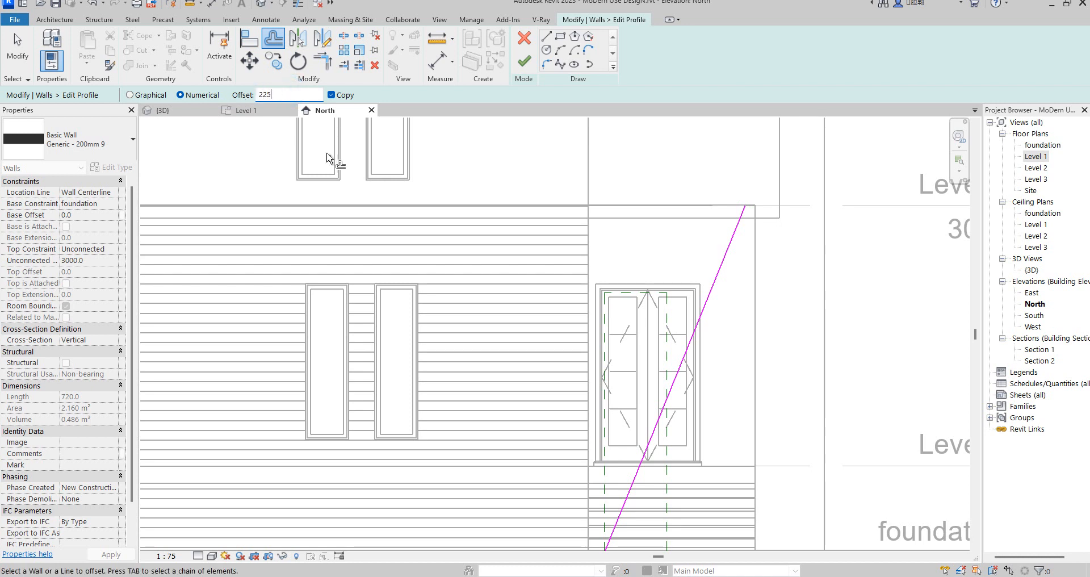
click(725, 271)
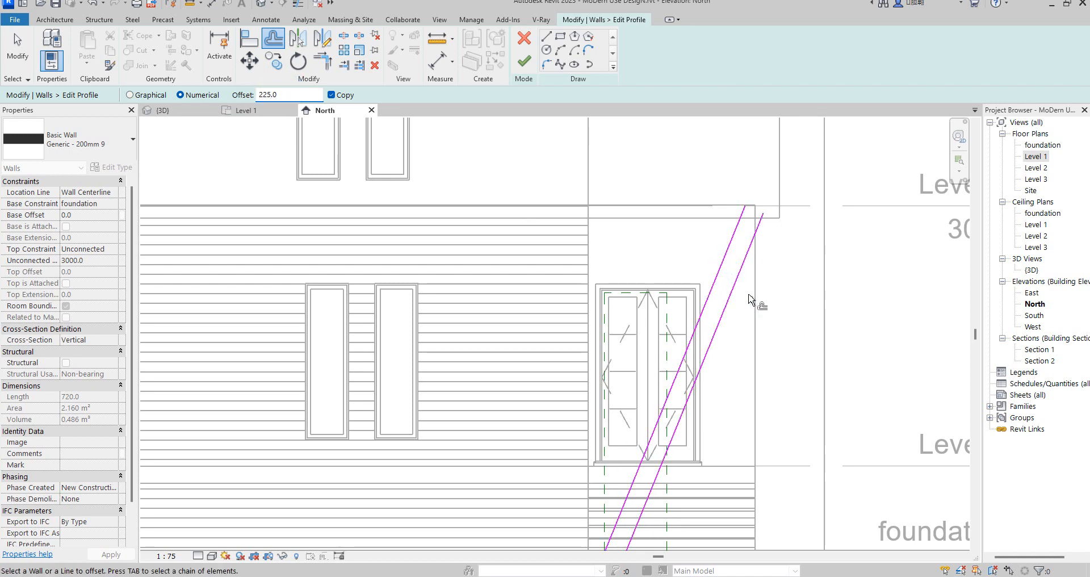
click(545, 38)
click(744, 206)
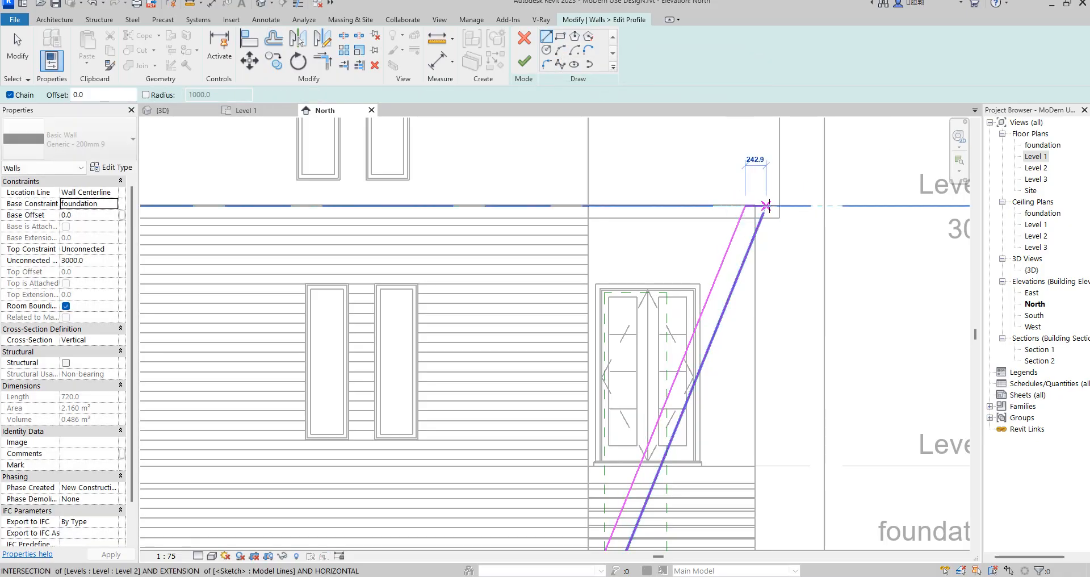
click(766, 205)
right_click(729, 159)
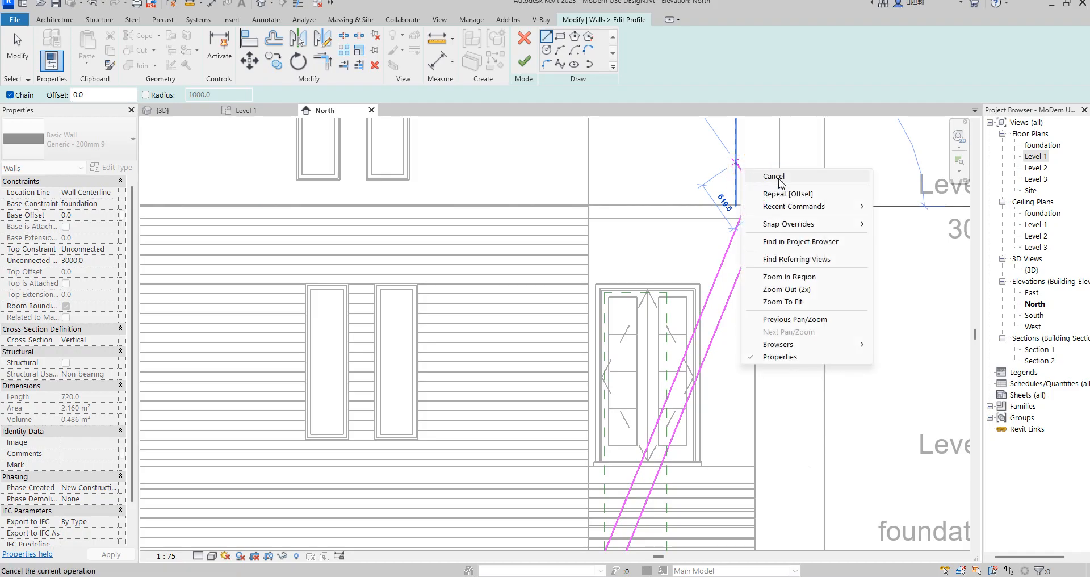
click(763, 169)
Sketch a horizontal line about 300 mm long at foundation level from the slanted line's lower end past the offset line.
scroll(720, 178, down, 4)
scroll(658, 327, up, 5)
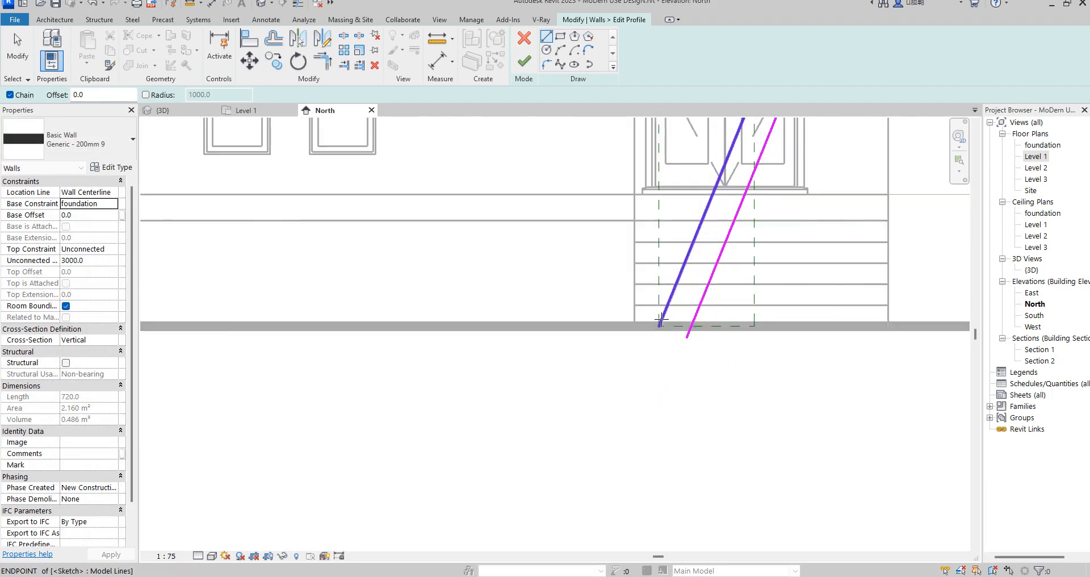
click(657, 328)
click(701, 327)
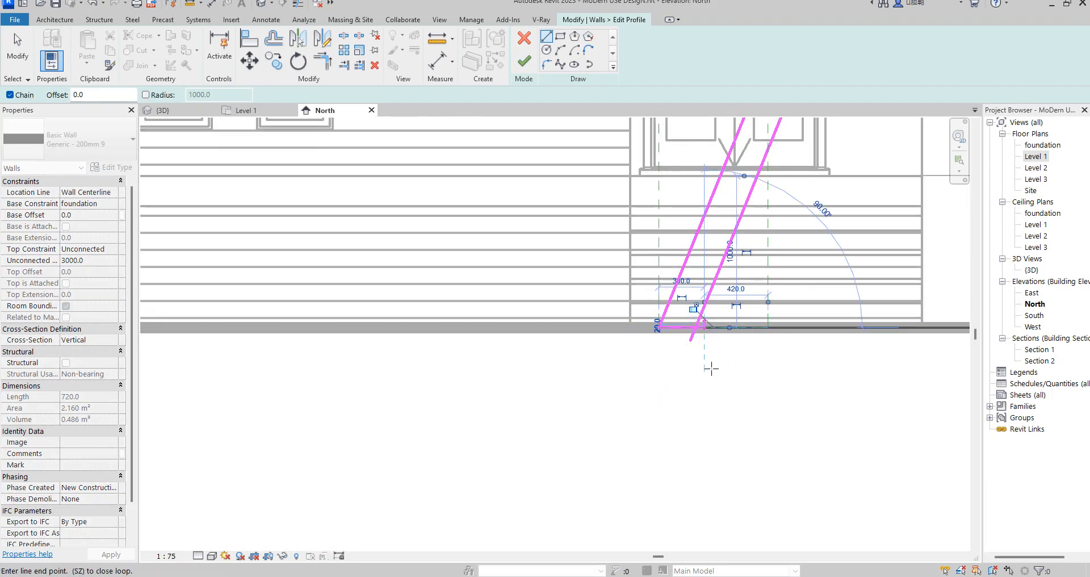
Trim the offset slanted line to the horizontal lines at foundation level and Level 2 to close the profile.
click(319, 61)
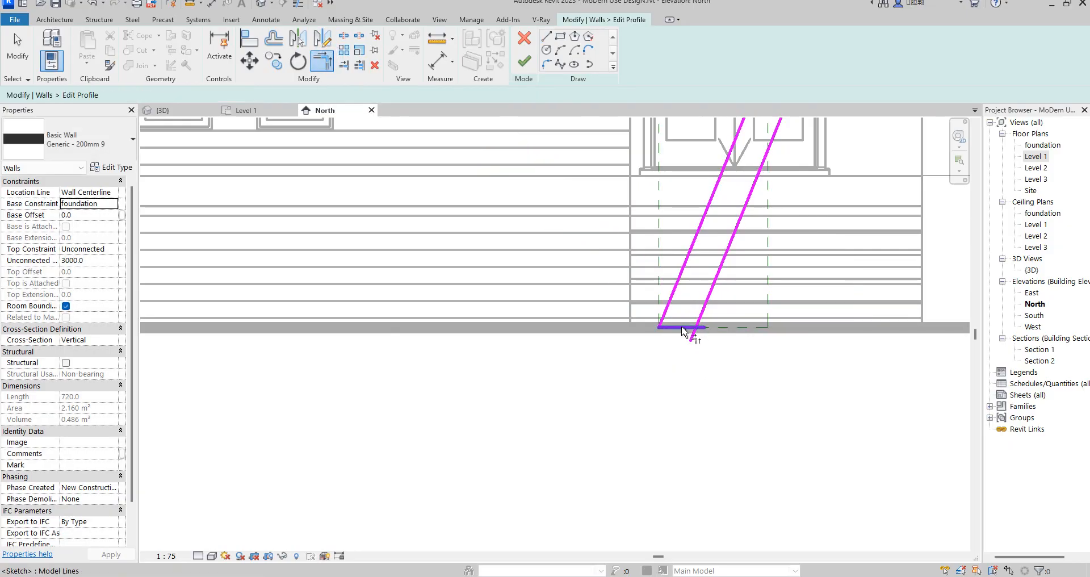
click(705, 307)
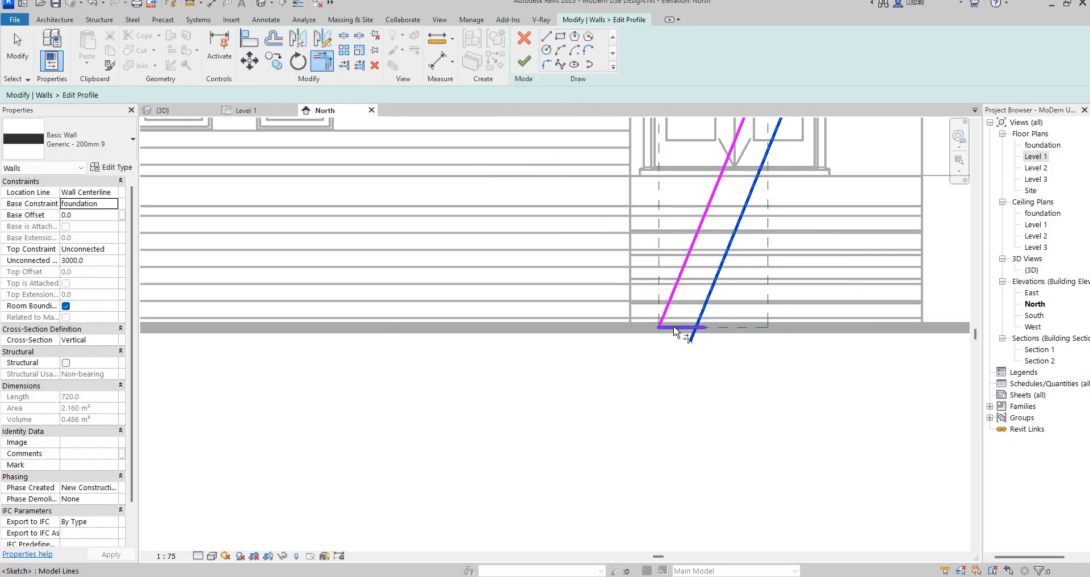
click(674, 328)
scroll(636, 395, down, 5)
scroll(689, 315, up, 5)
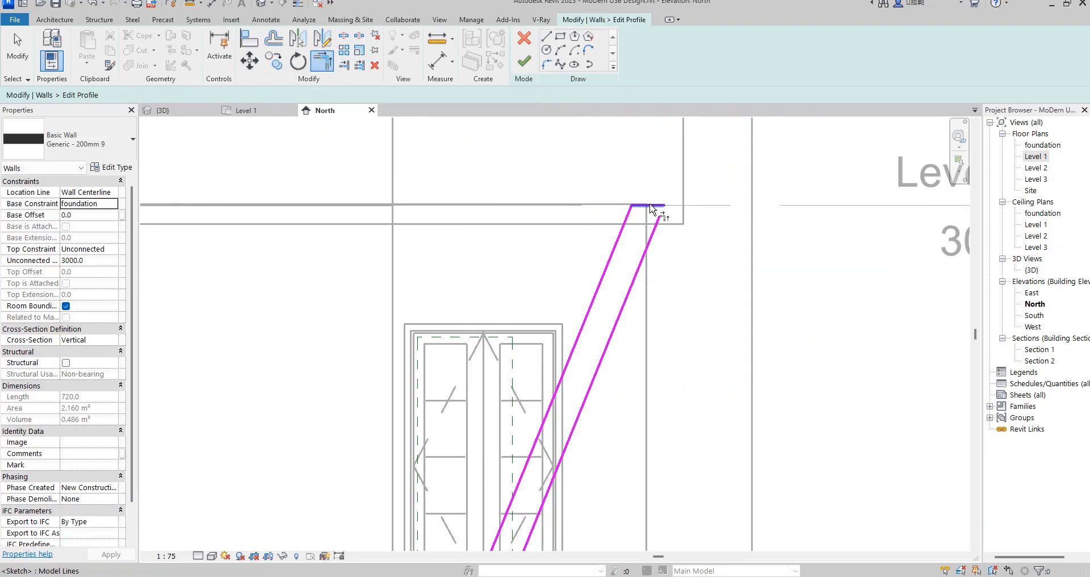
scroll(652, 241, down, 4)
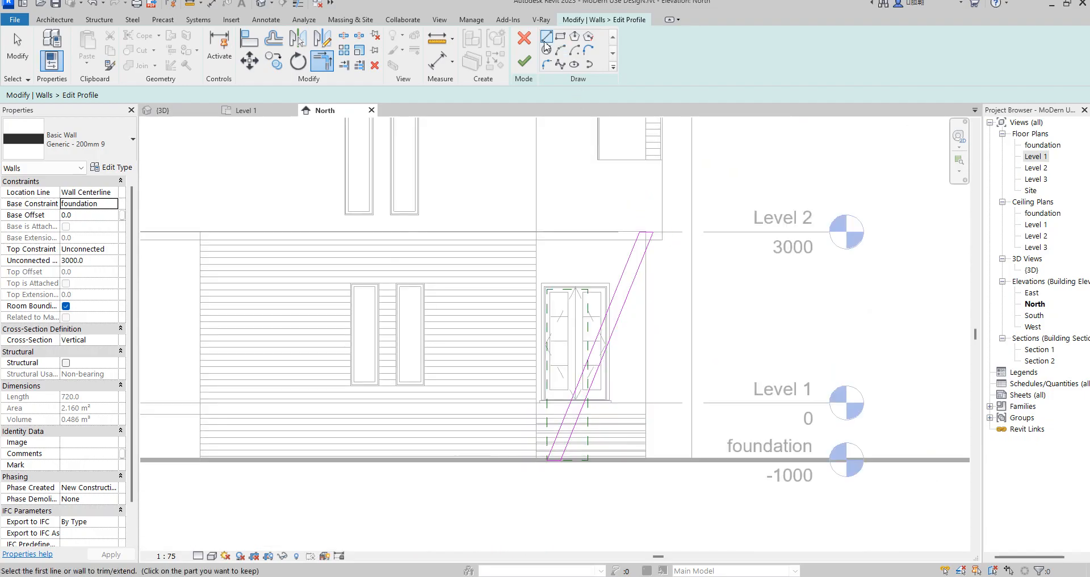
Finish the slanted wall's profile edit and clear the selection in the North elevation.
click(524, 60)
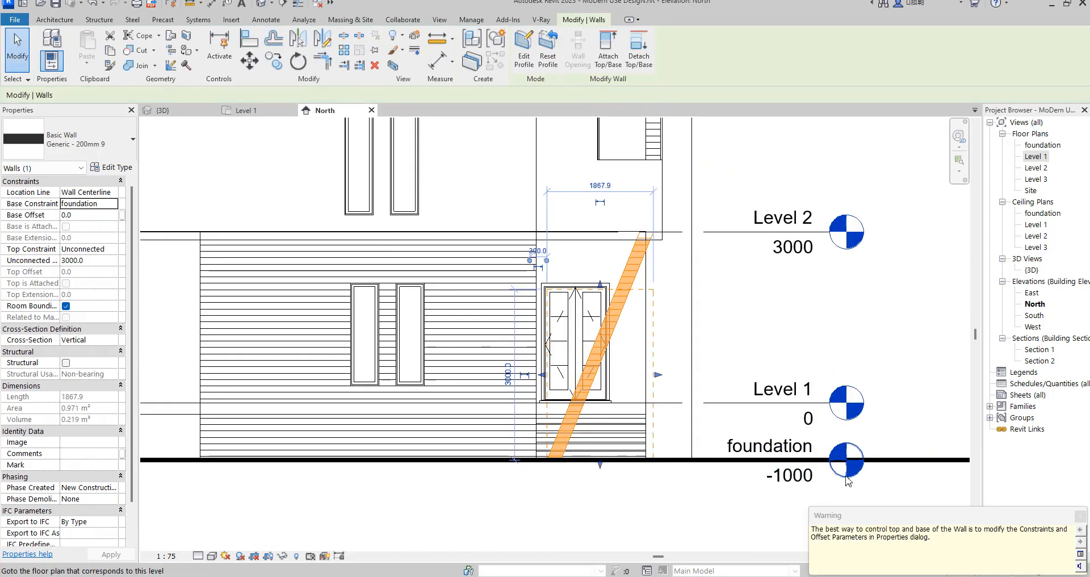
click(791, 323)
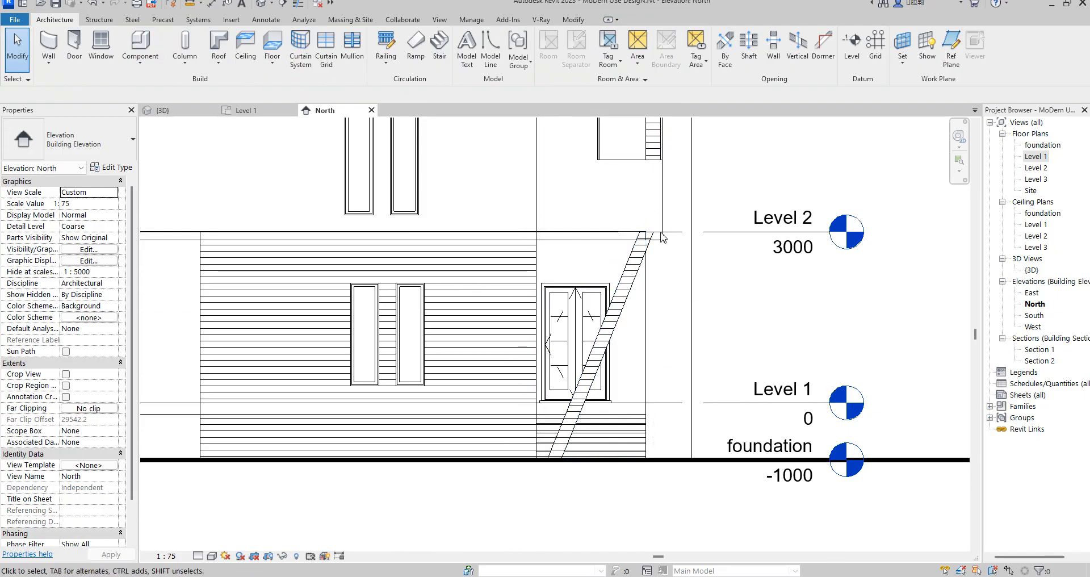
click(664, 210)
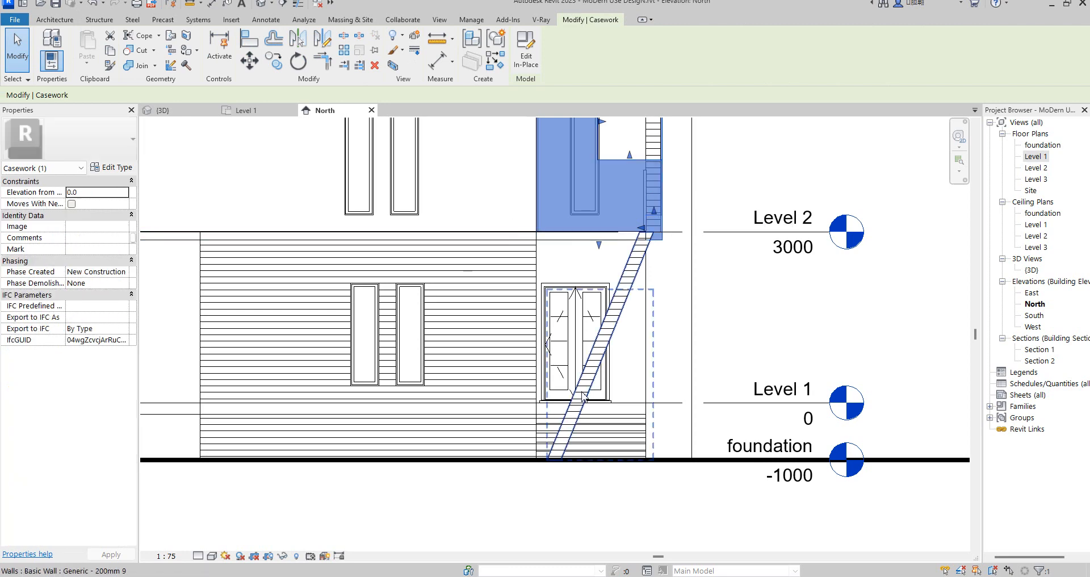
click(182, 500)
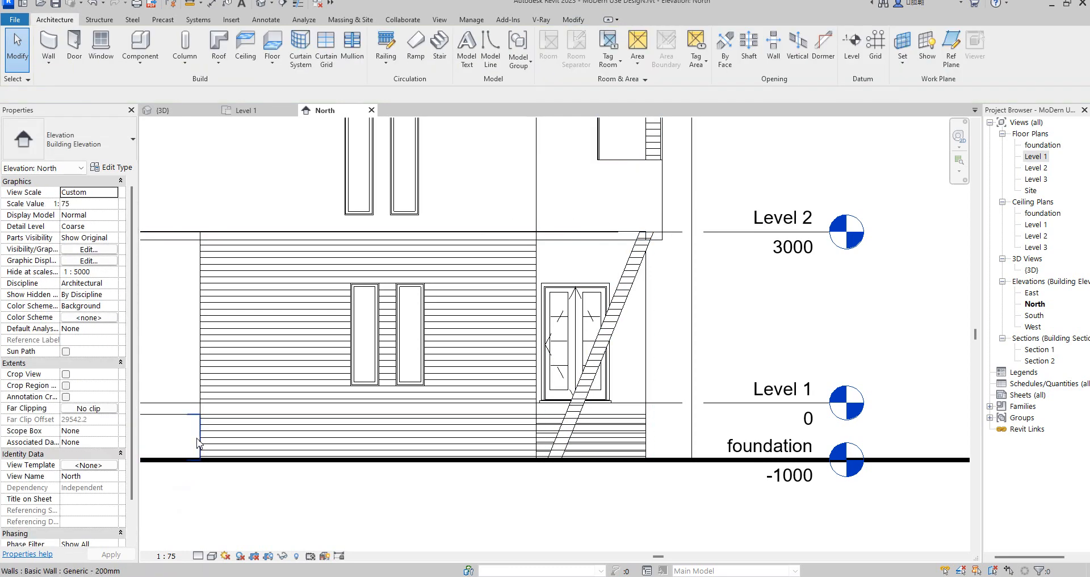
Change the slanted wall's type to Basic Wall Generic - 200mm.
click(200, 389)
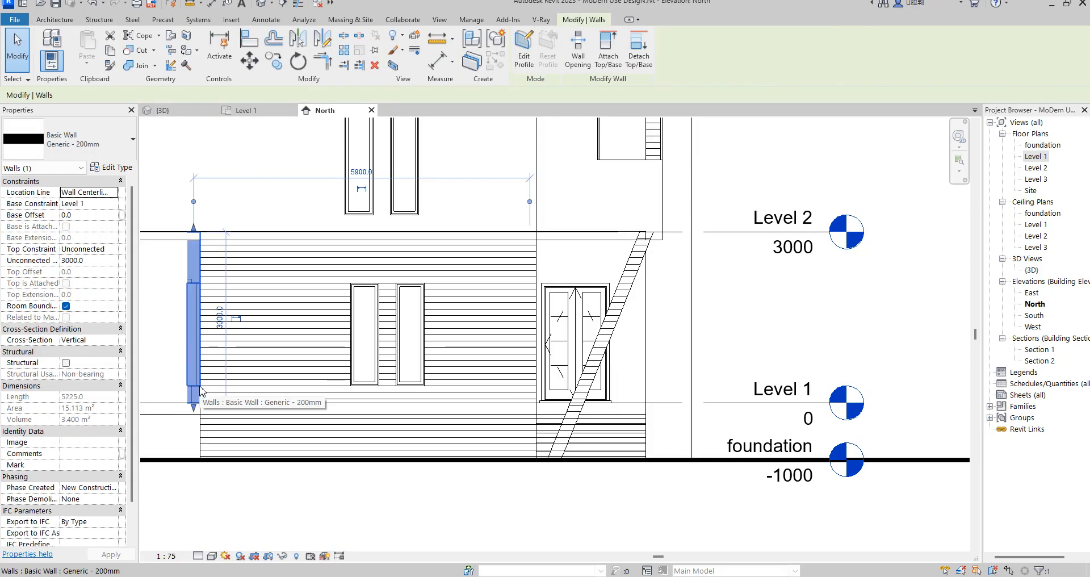
click(632, 277)
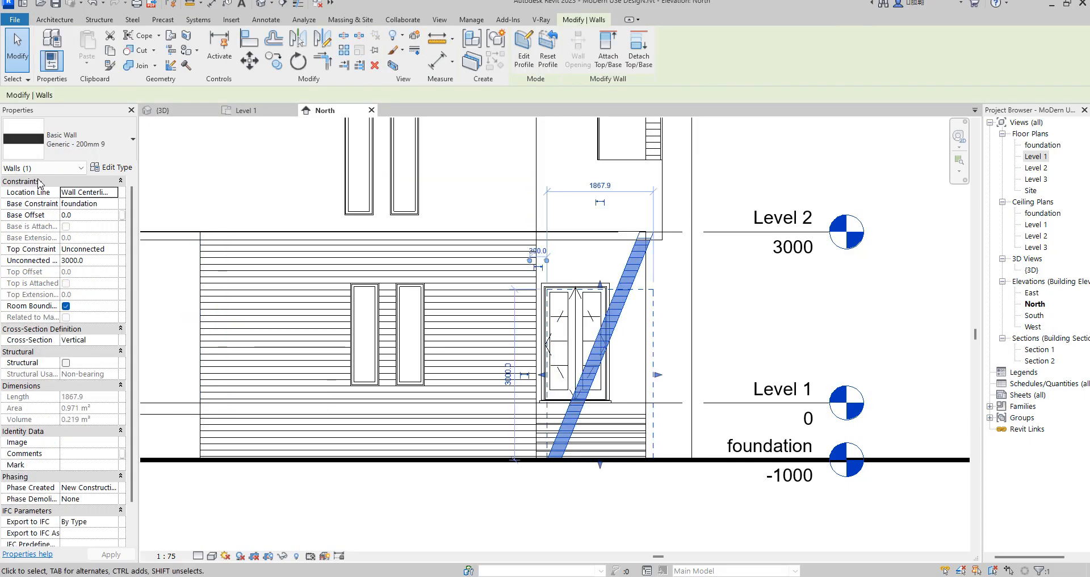
click(85, 142)
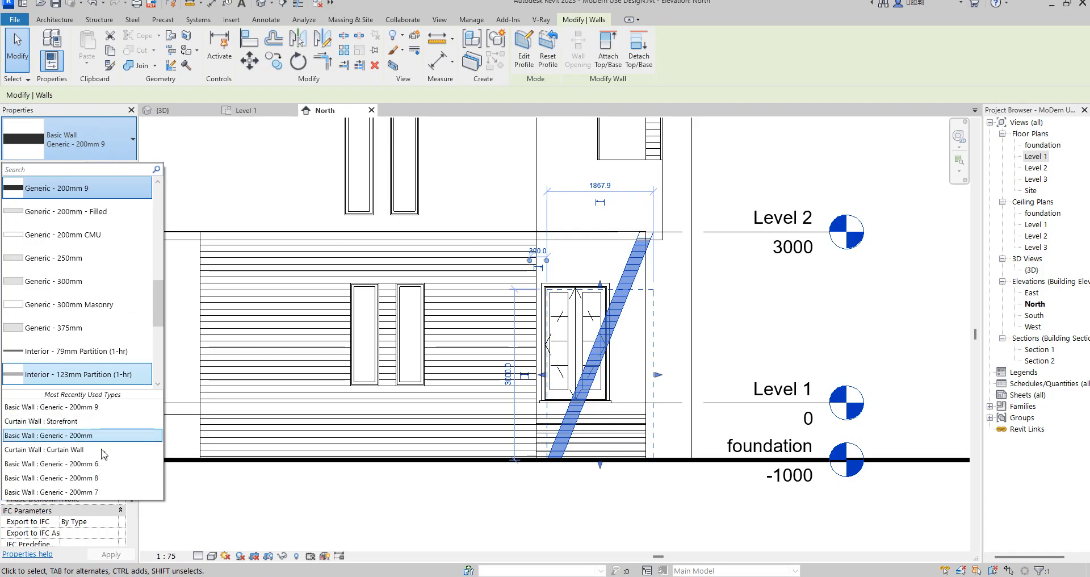
click(85, 435)
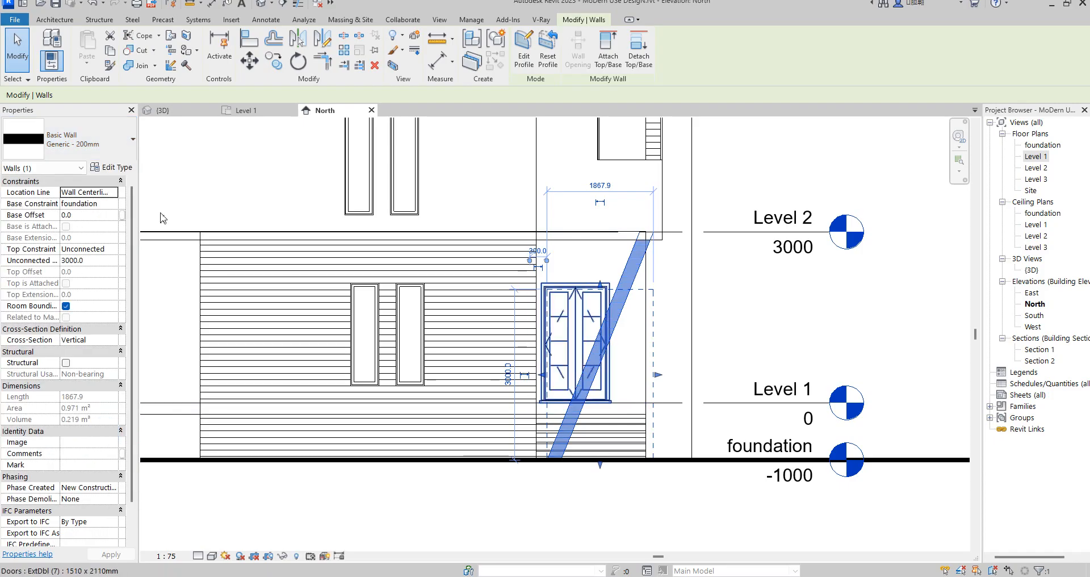
Copy the slanted wall twice toward the entrance steps in the foundation floor plan, spacing the walls about 292 mm apart.
double_click(1034, 157)
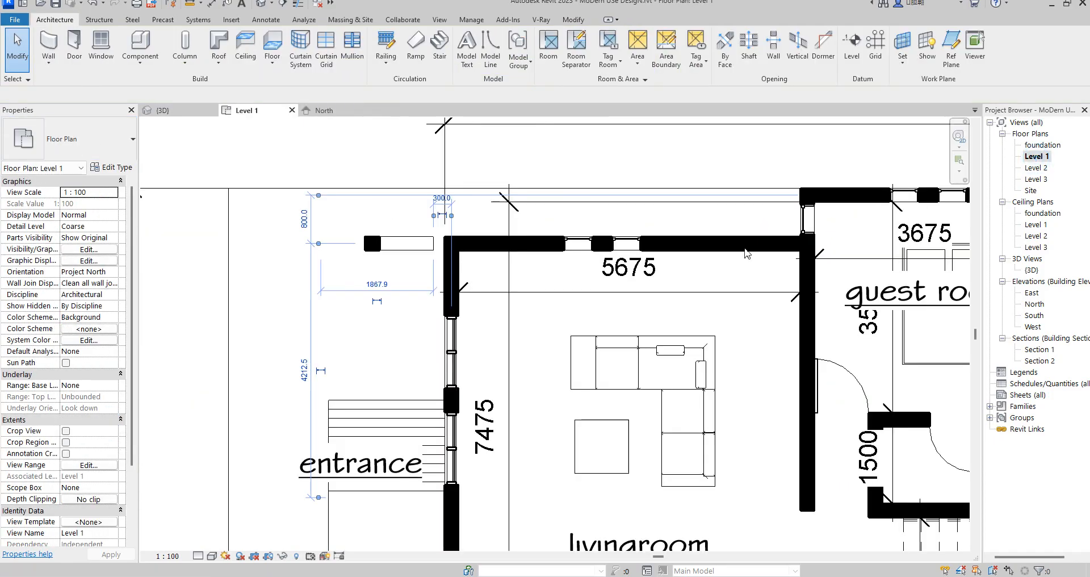
click(399, 243)
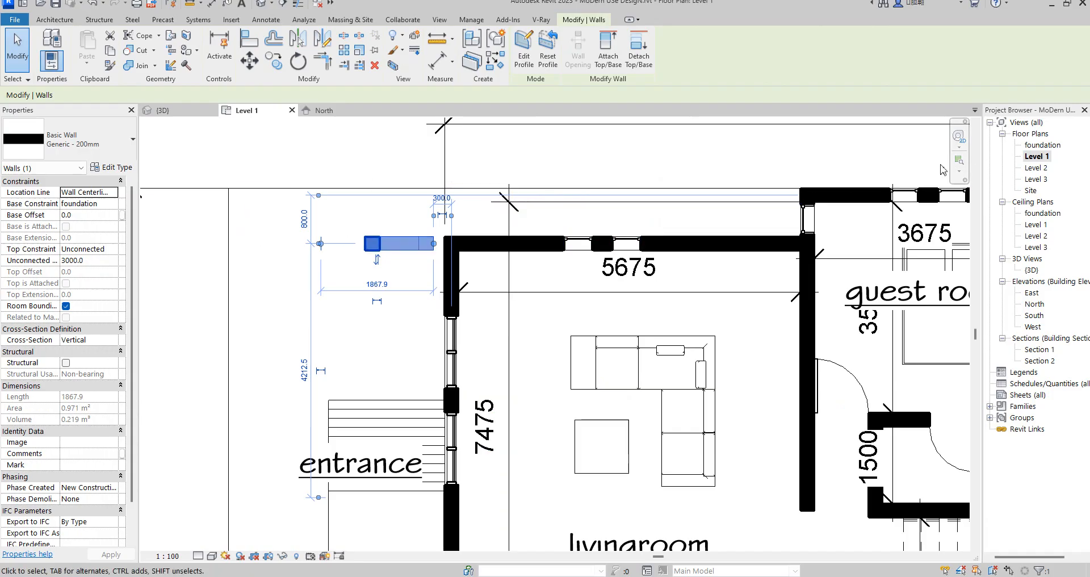
double_click(1044, 145)
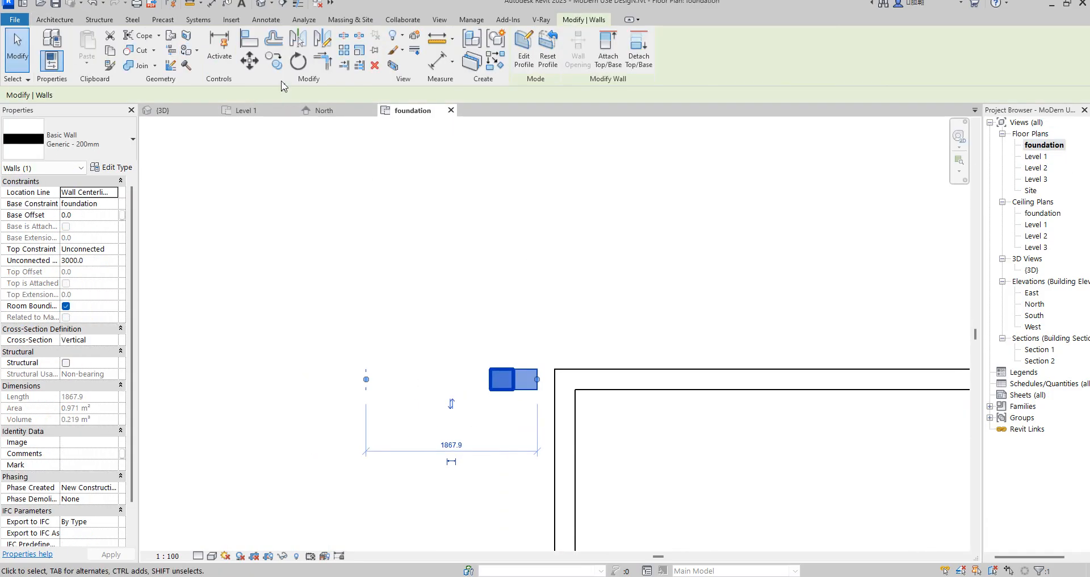
key(c)
key(o)
scroll(492, 374, up, 2)
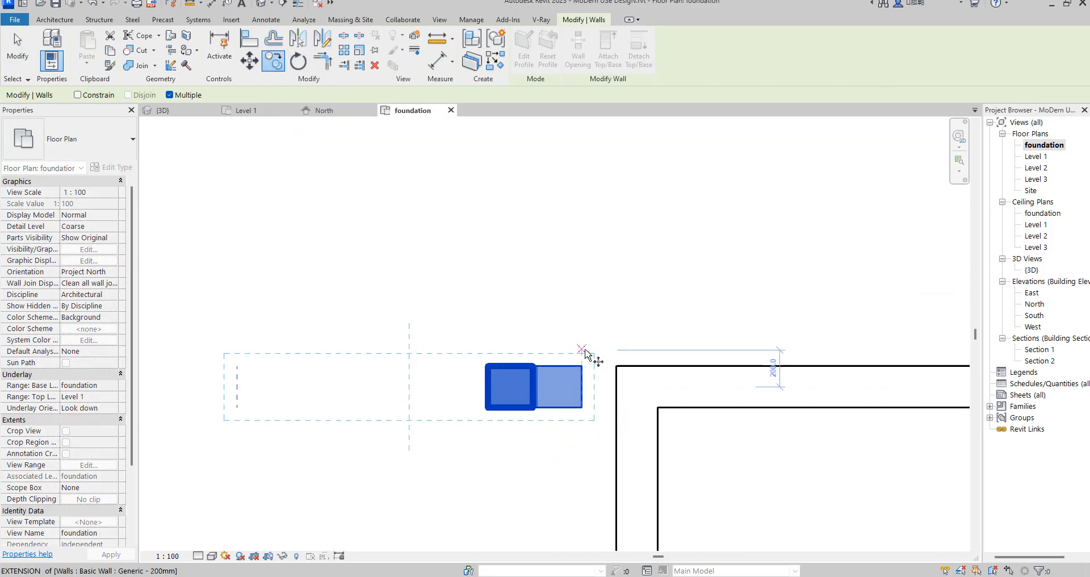
click(487, 355)
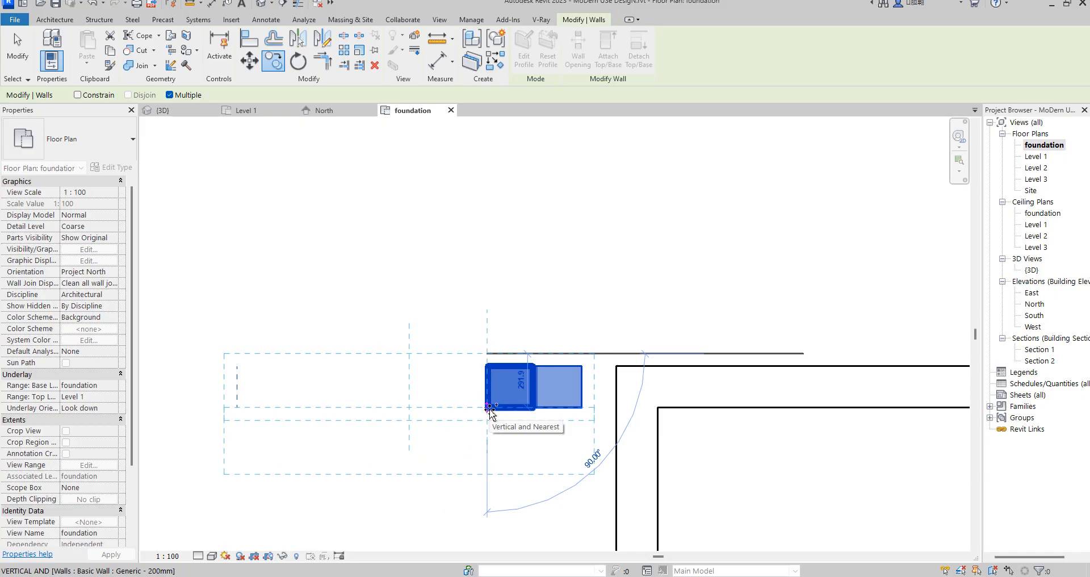
click(490, 407)
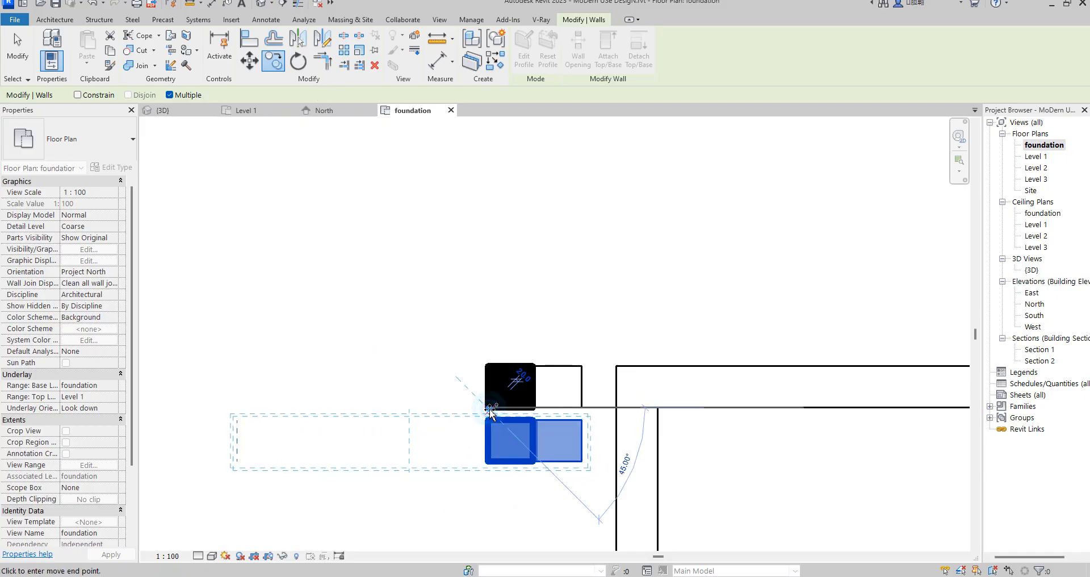
click(489, 462)
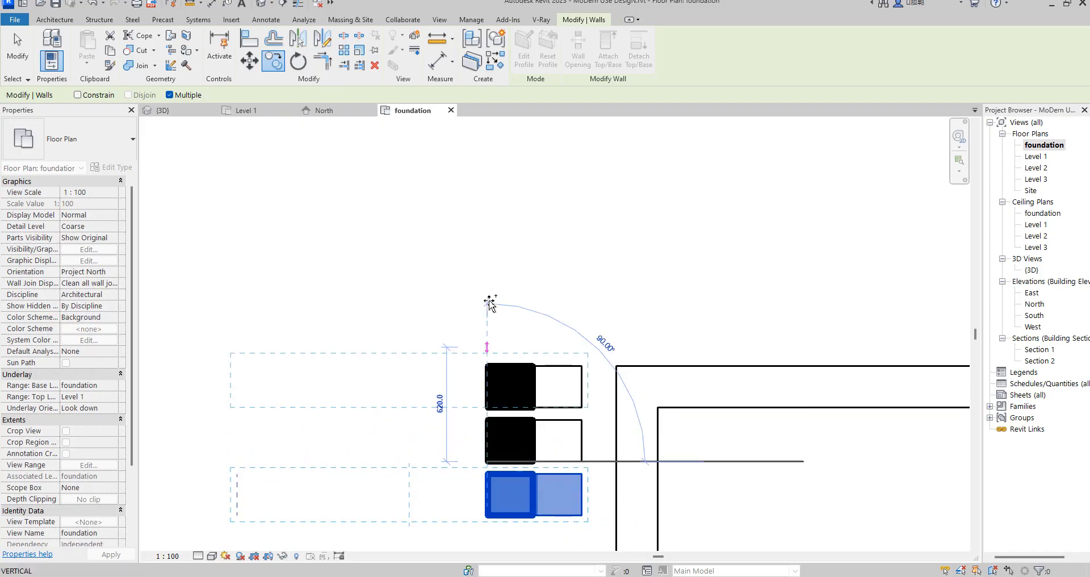
scroll(488, 299, down, 3)
key(Escape)
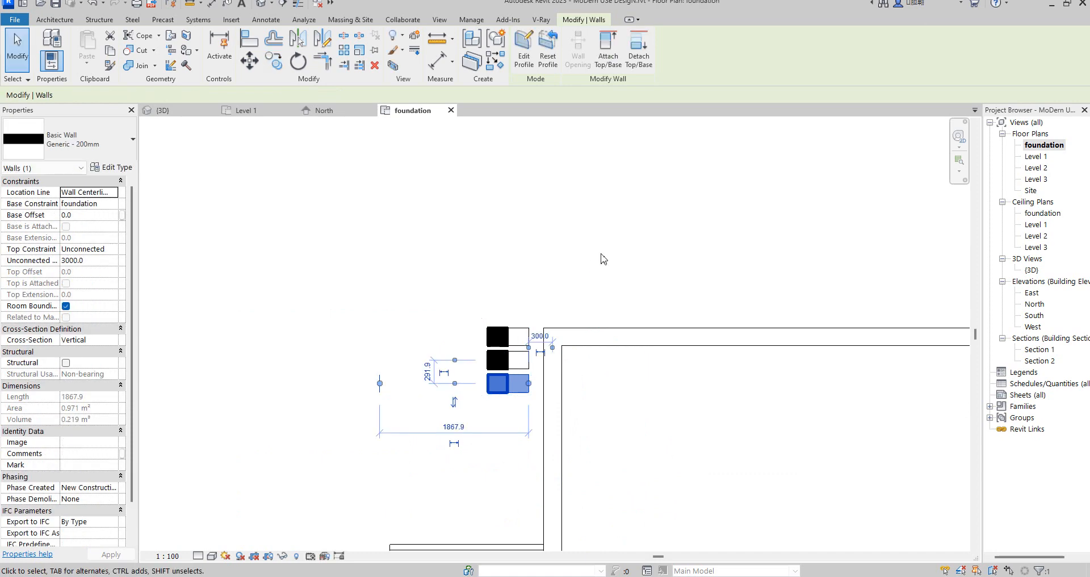
key(Escape)
Examine the row of slanted walls beside the entrance in the 3D view.
scroll(596, 275, down, 2)
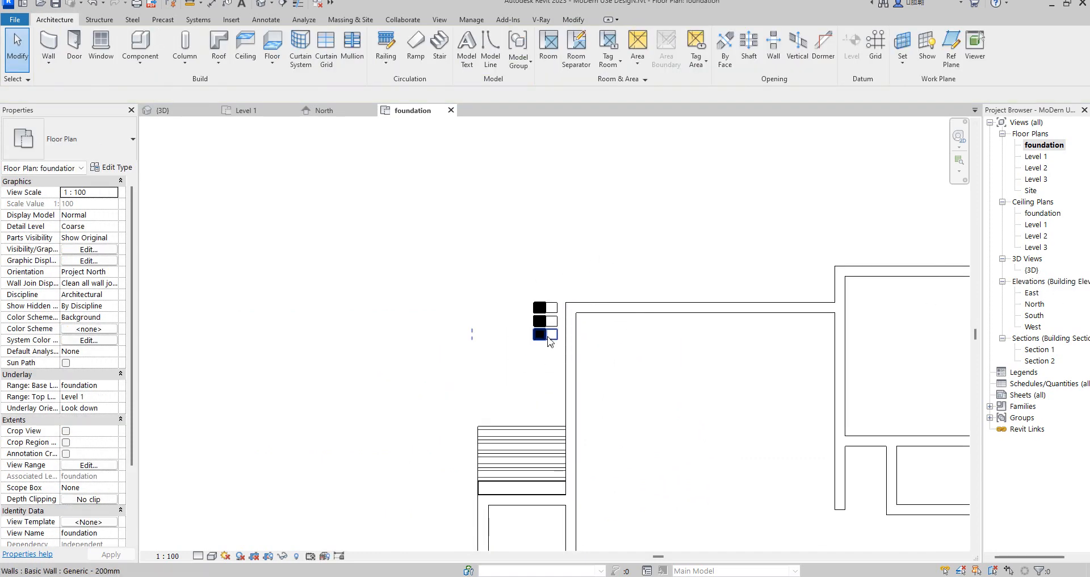
scroll(549, 338, up, 2)
scroll(549, 331, down, 2)
double_click(1031, 269)
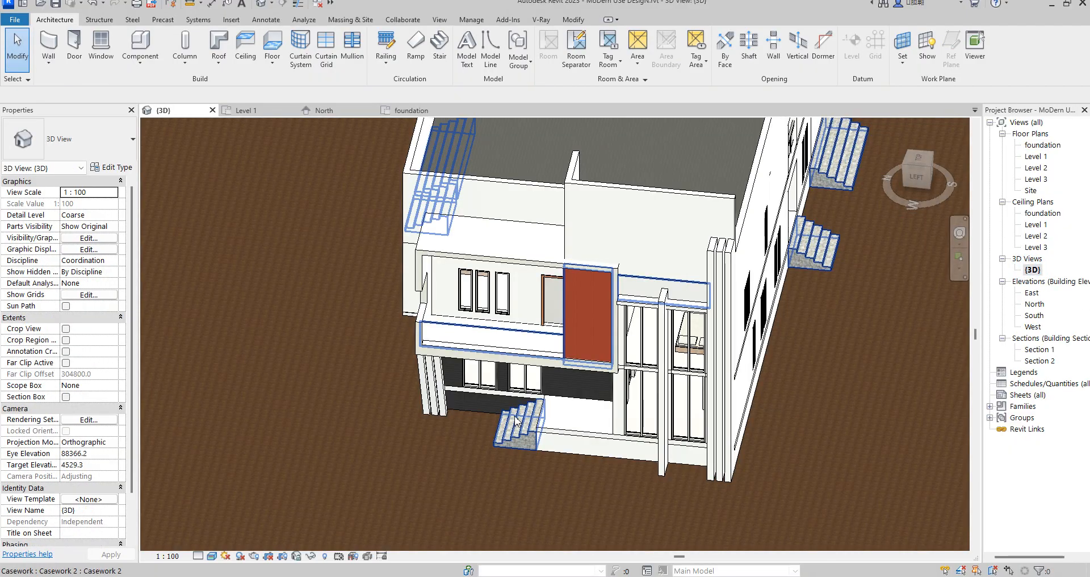
scroll(458, 370, up, 4)
scroll(458, 370, down, 3)
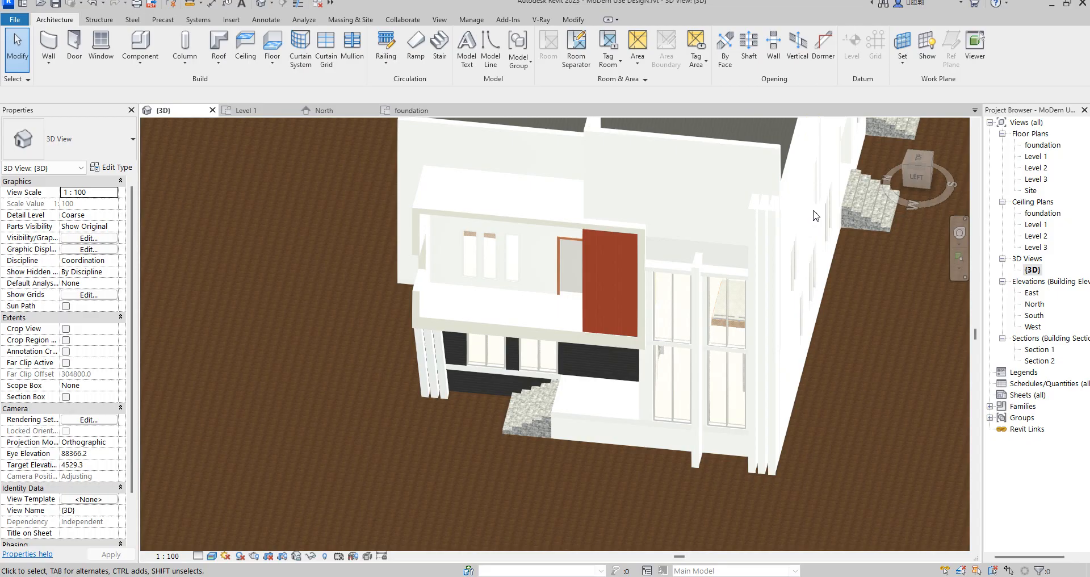
click(929, 169)
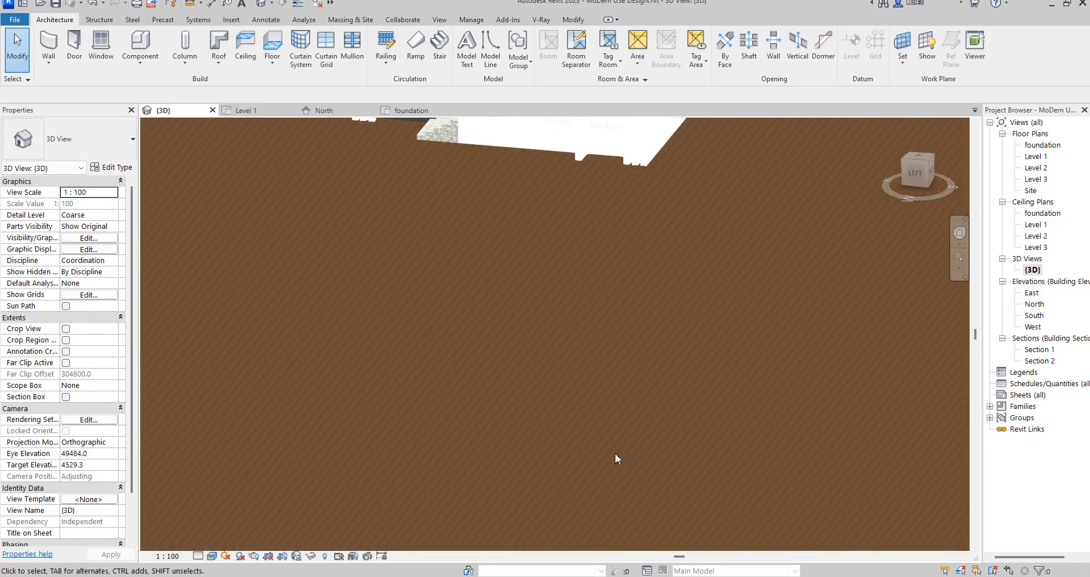
Return to the foundation floor plan and edit the entrance steps' casework in place.
double_click(1035, 157)
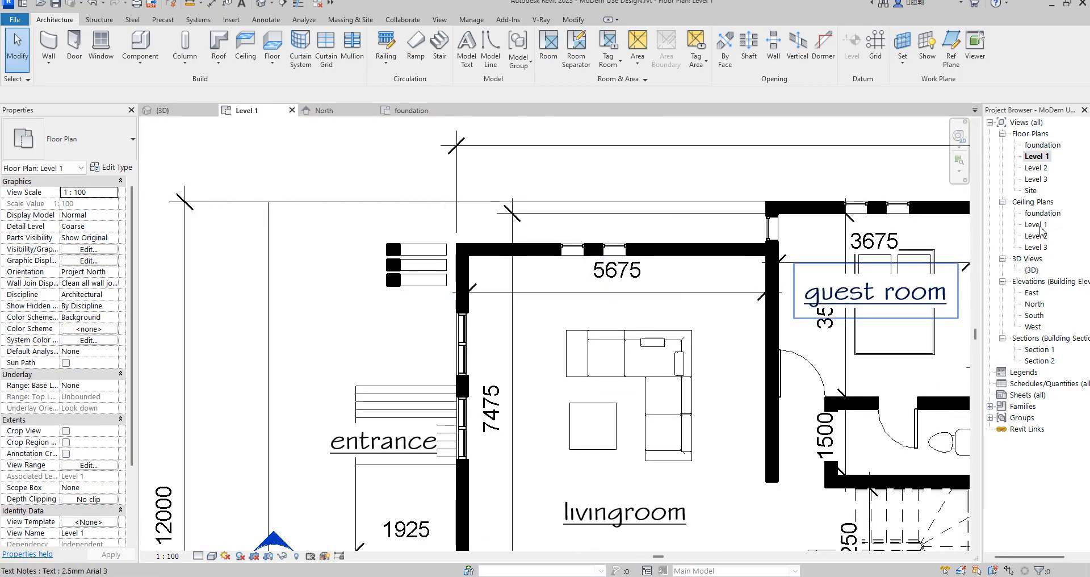
scroll(446, 304, down, 5)
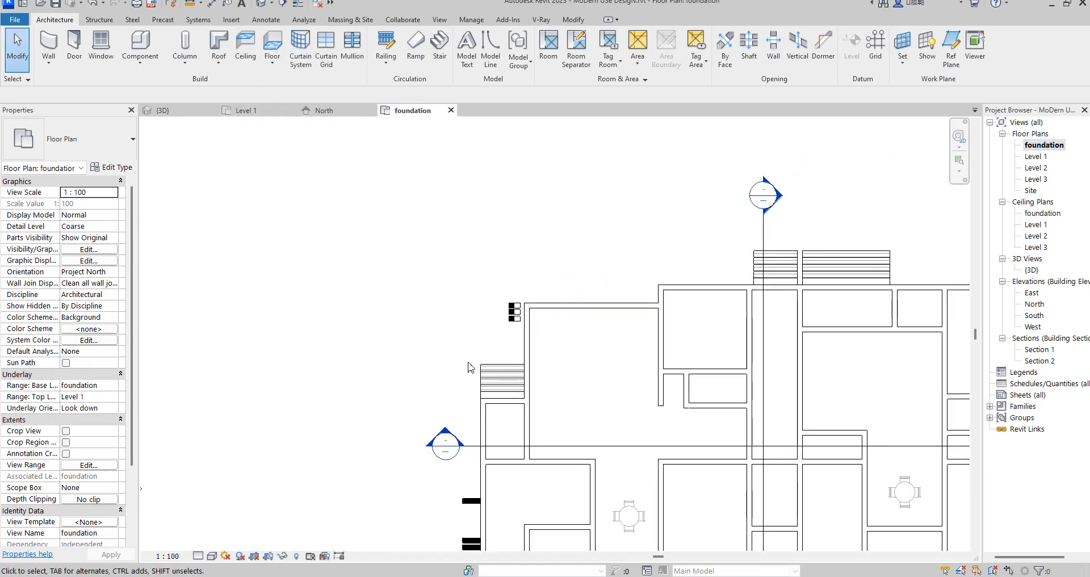
click(492, 382)
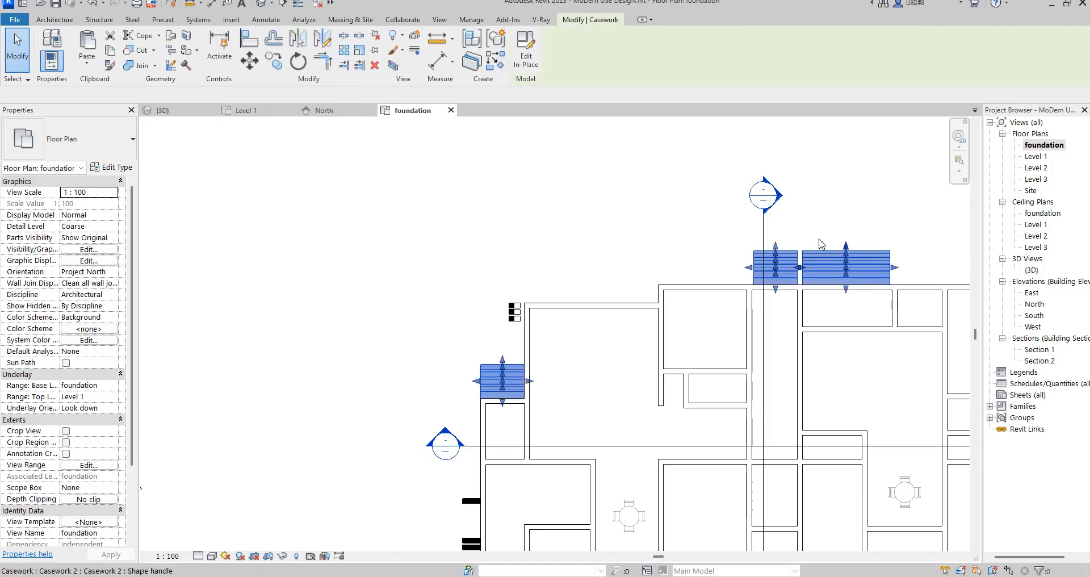
click(521, 66)
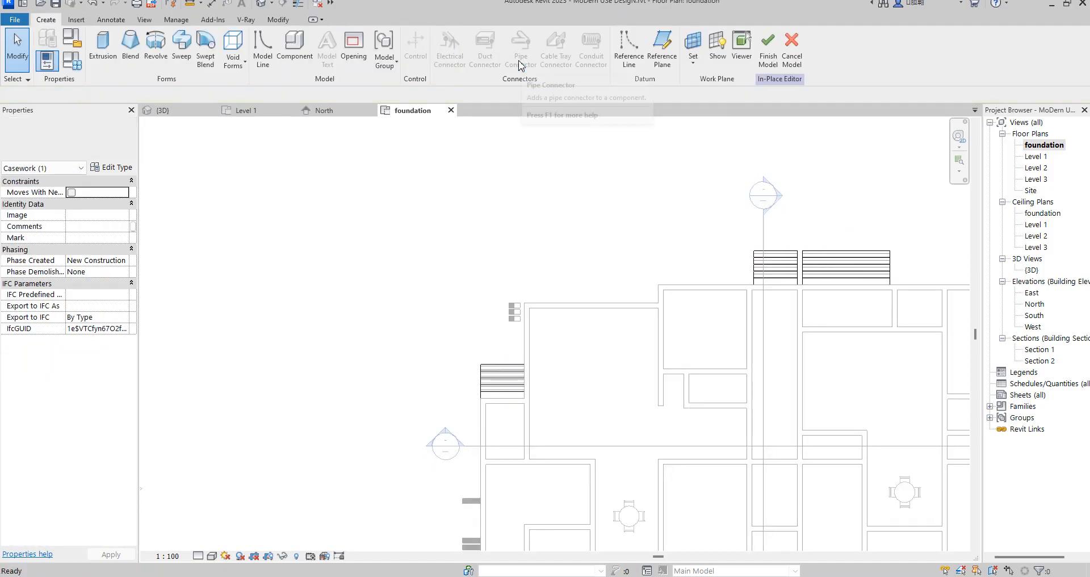
Sketch an extrusion rectangle about 24468 by 12000 mm around the outer walls of the building.
click(103, 46)
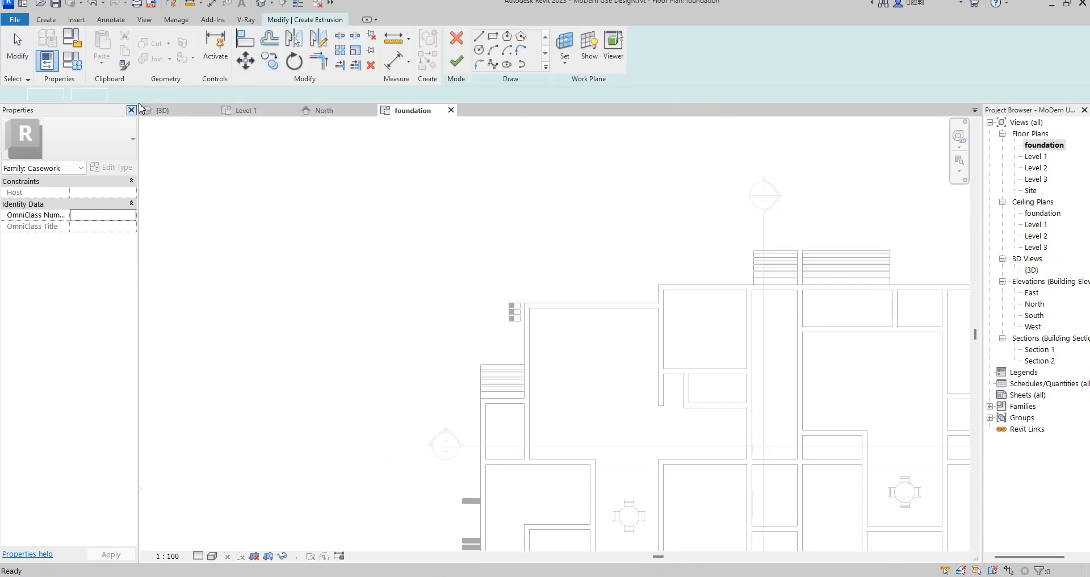
click(493, 38)
scroll(529, 250, down, 2)
scroll(529, 250, up, 1)
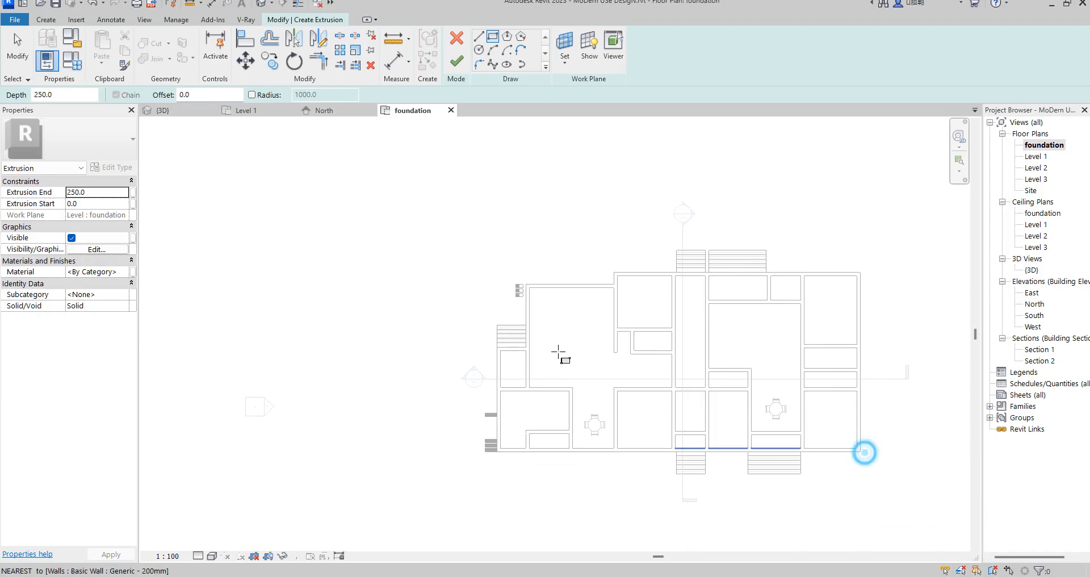
click(860, 452)
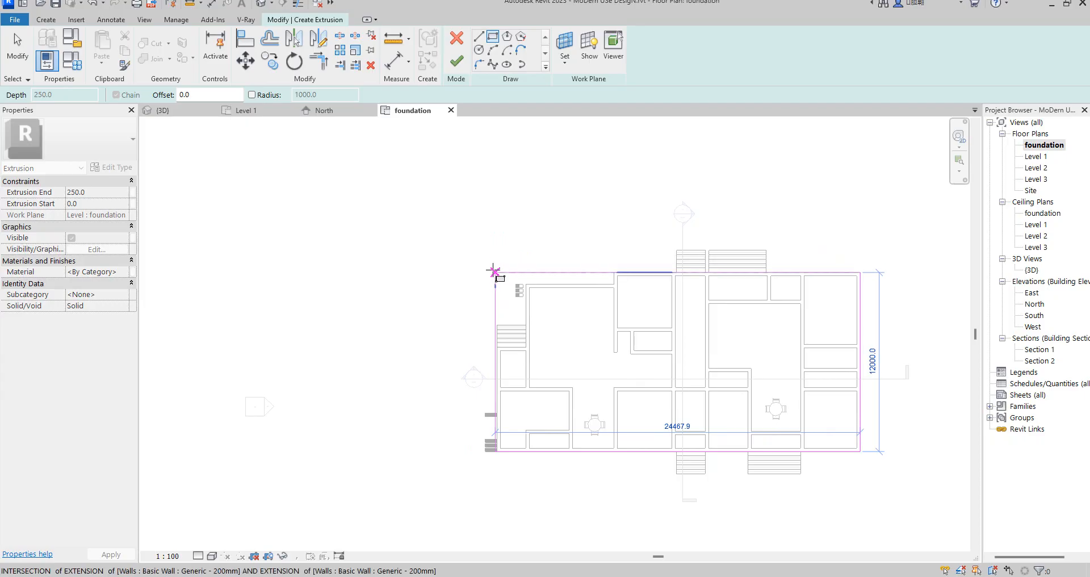
click(493, 271)
scroll(630, 275, up, 3)
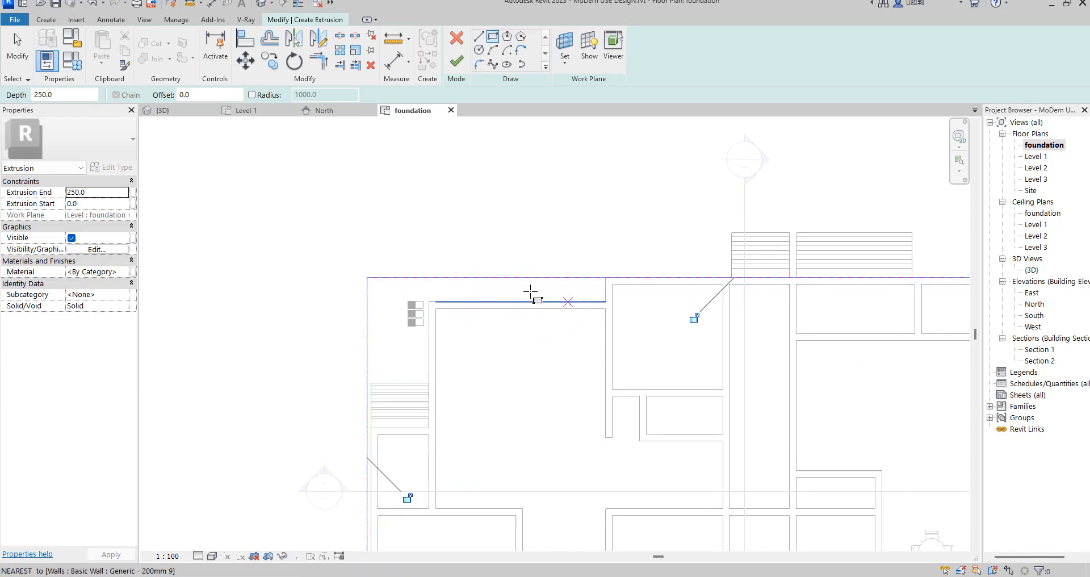
scroll(363, 251, down, 3)
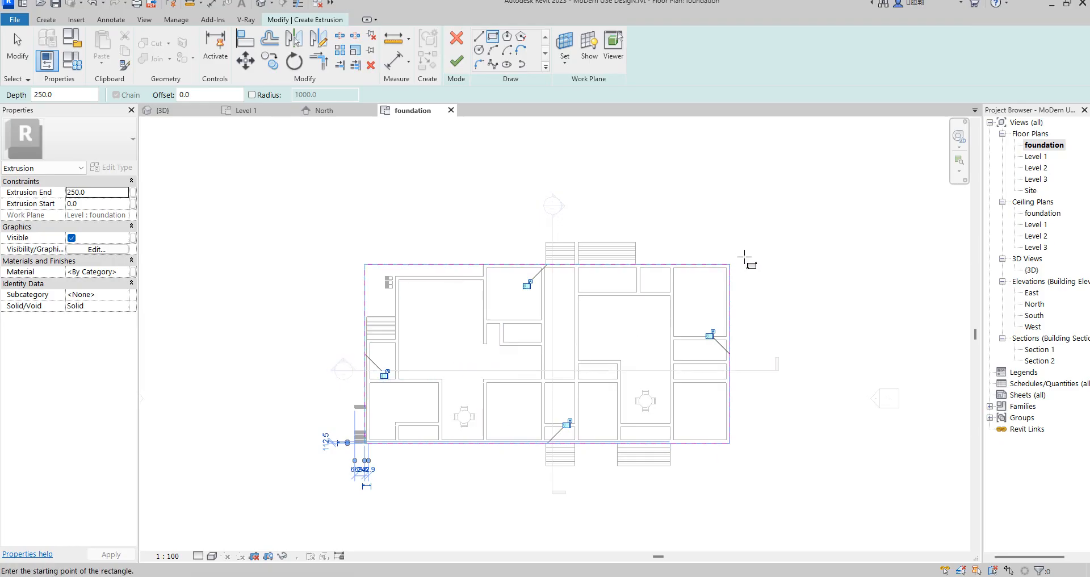
Sketch a second rectangle around the building with a 750 mm offset outside the first one.
click(196, 93)
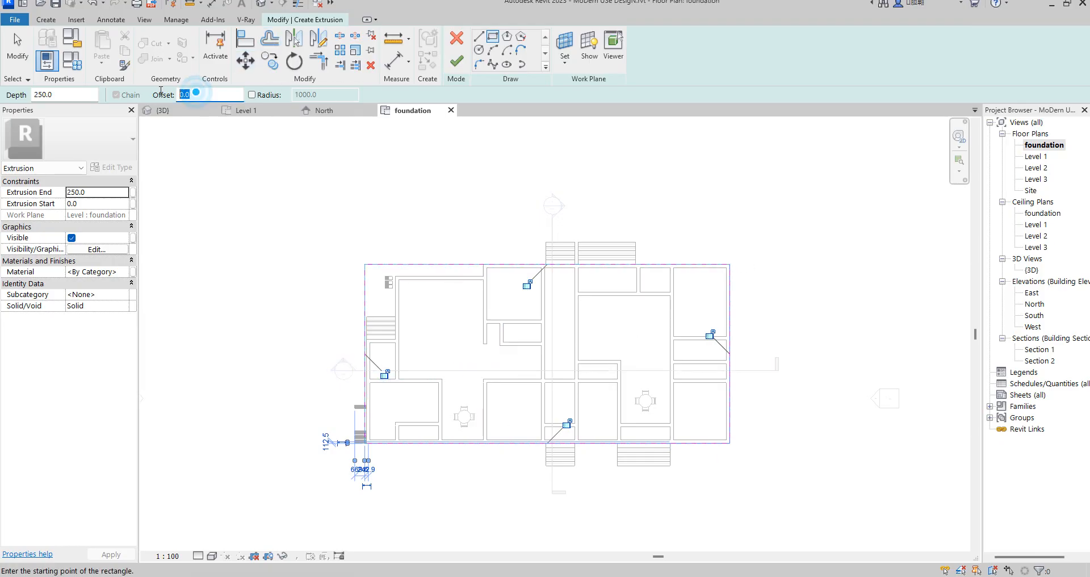
click(270, 40)
click(492, 38)
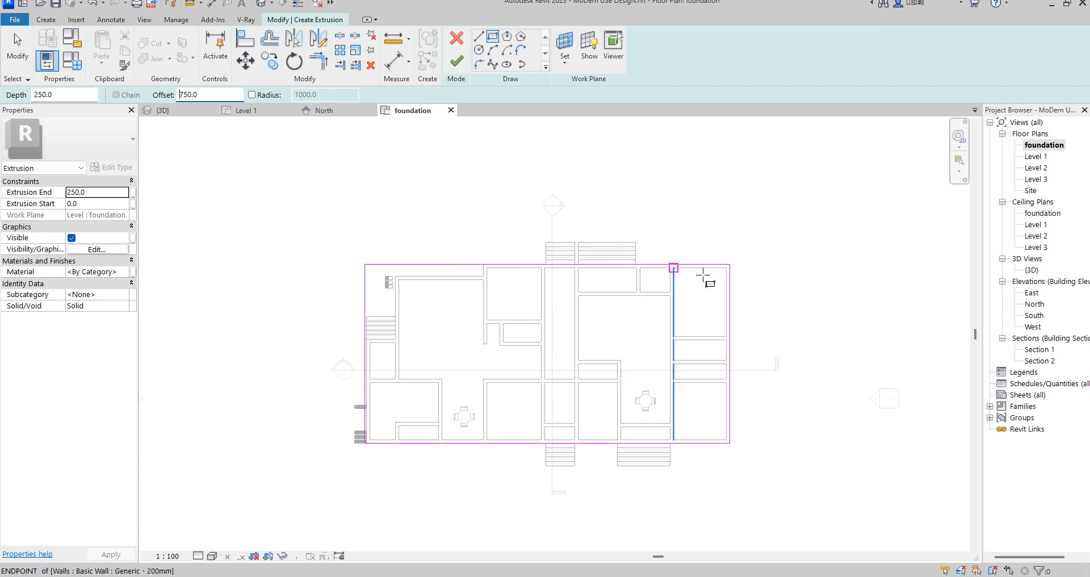
click(730, 264)
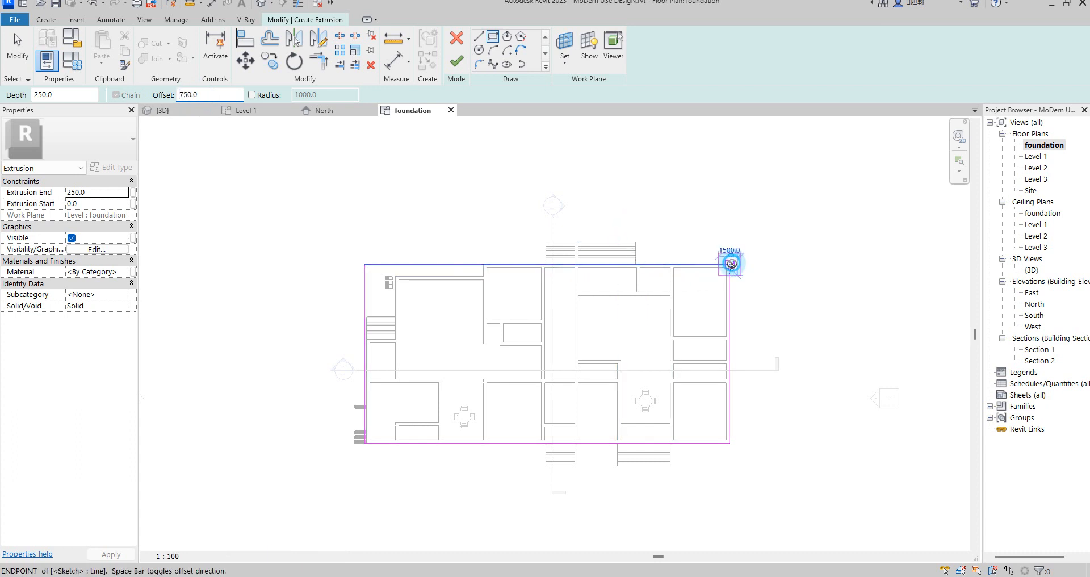
click(363, 442)
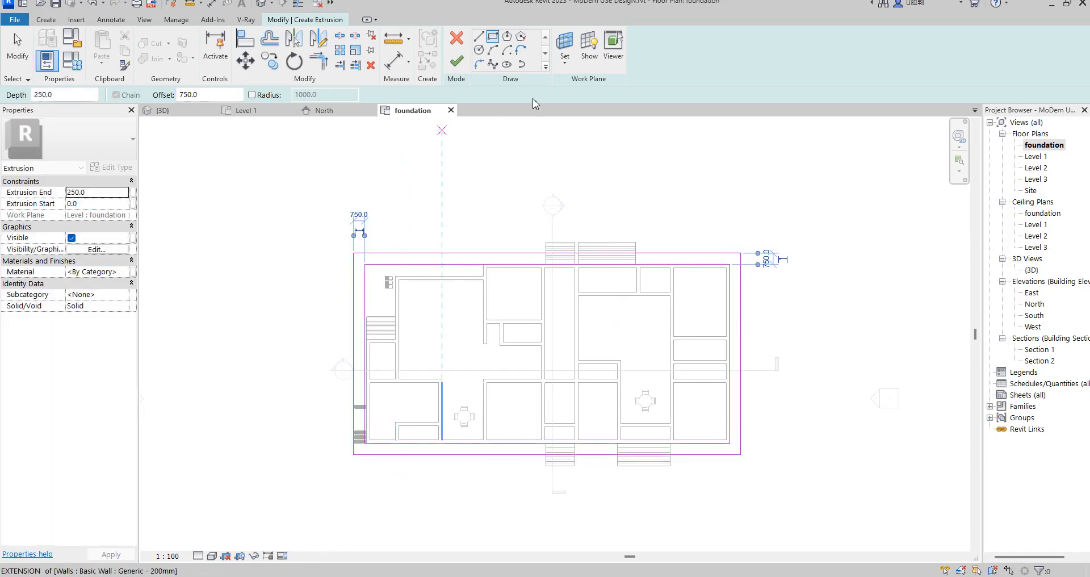
Sketch a vertical line with 0 offset across both upper border lines at the setback corner of the outer wall.
click(481, 37)
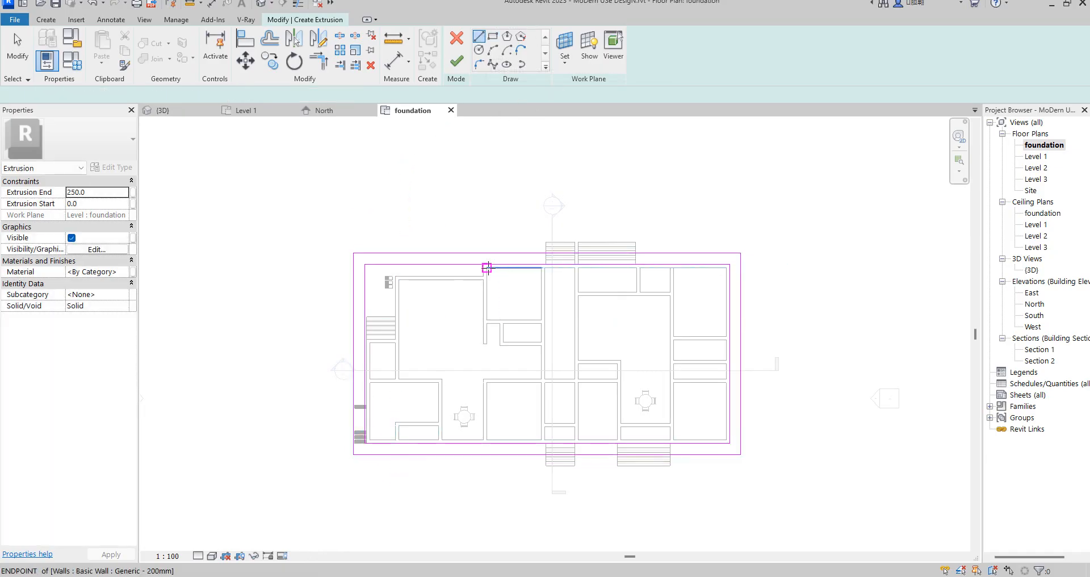
scroll(487, 263, up, 2)
click(482, 264)
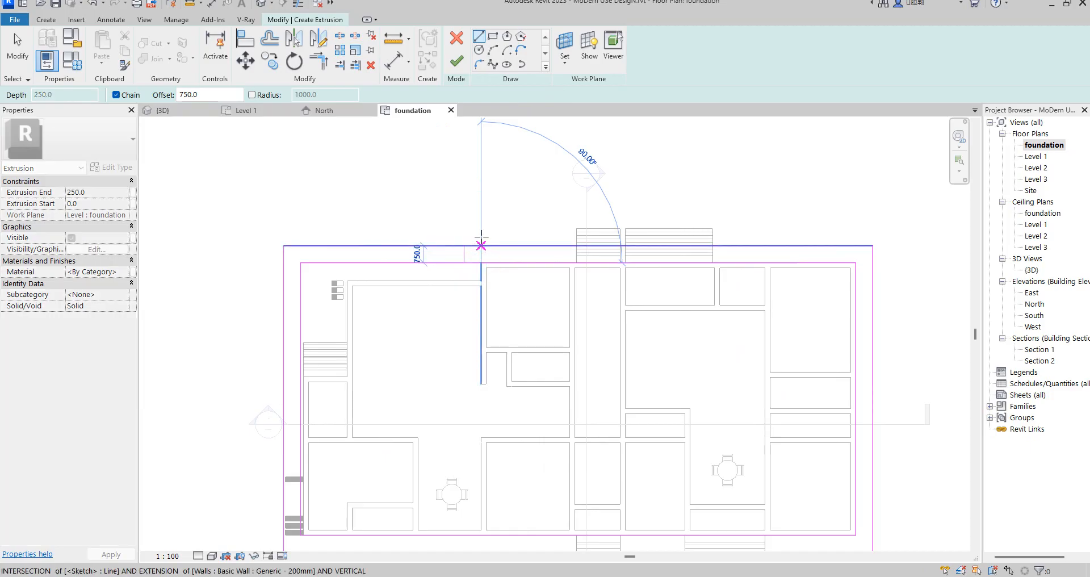
key(Escape)
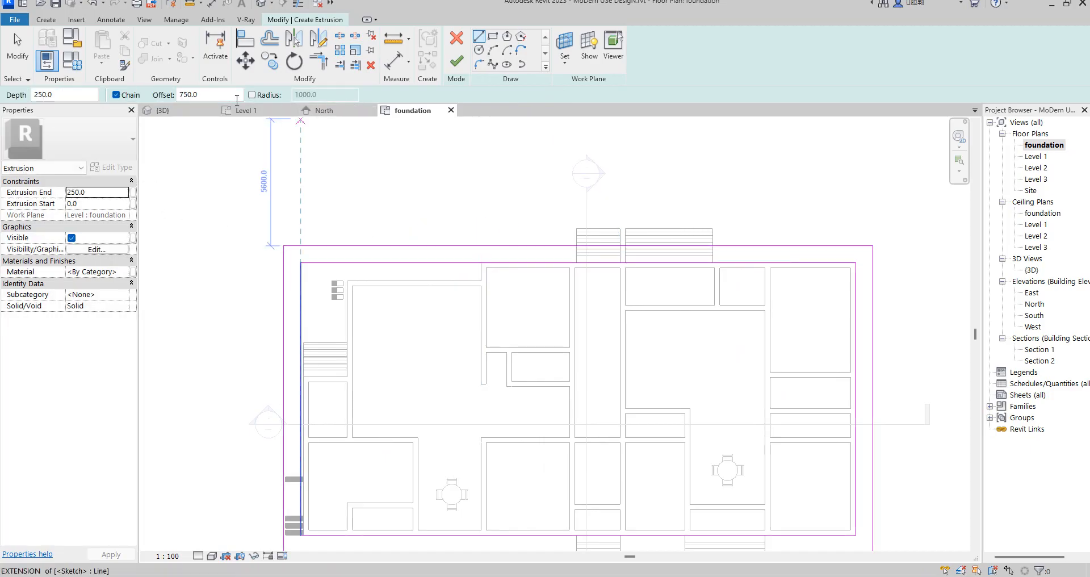
click(205, 94)
text(0)
scroll(478, 261, up, 1)
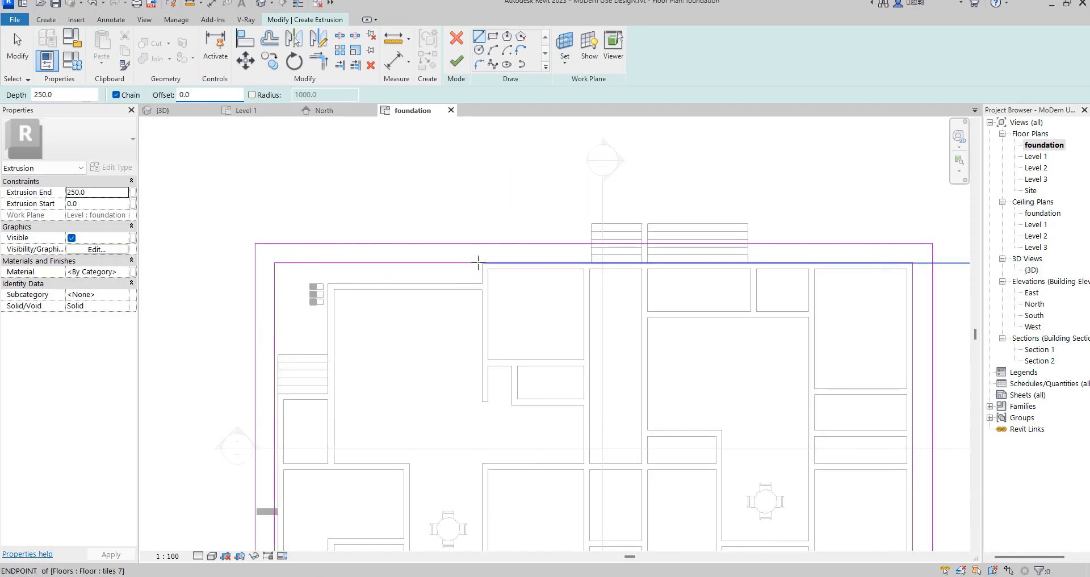
scroll(478, 261, up, 1)
click(480, 262)
click(481, 228)
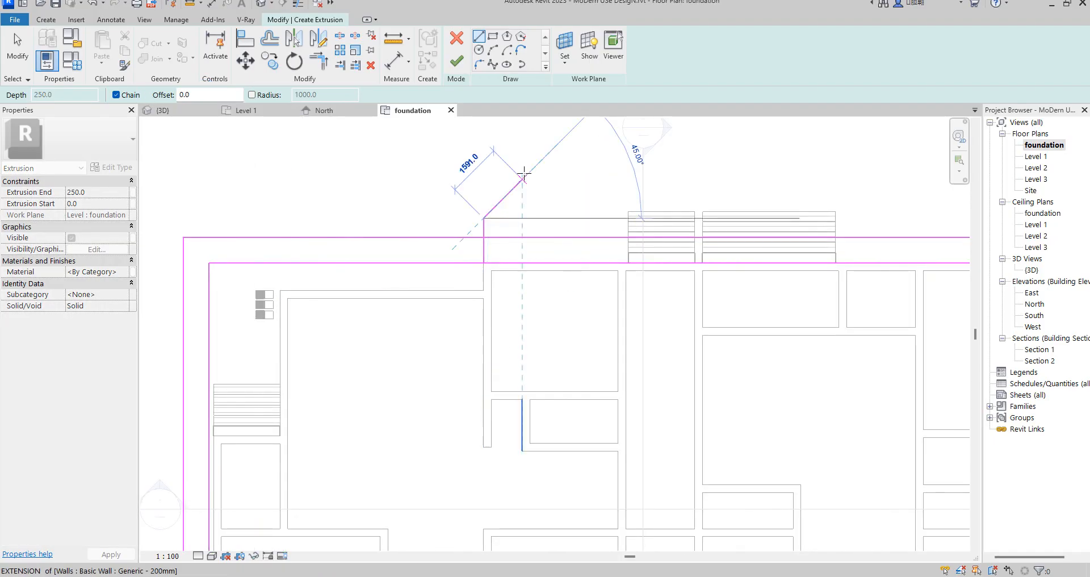
Sketch a short horizontal line outward across both left border lines, level with the interior wall above the lower-left room.
scroll(522, 175, down, 3)
scroll(344, 377, up, 3)
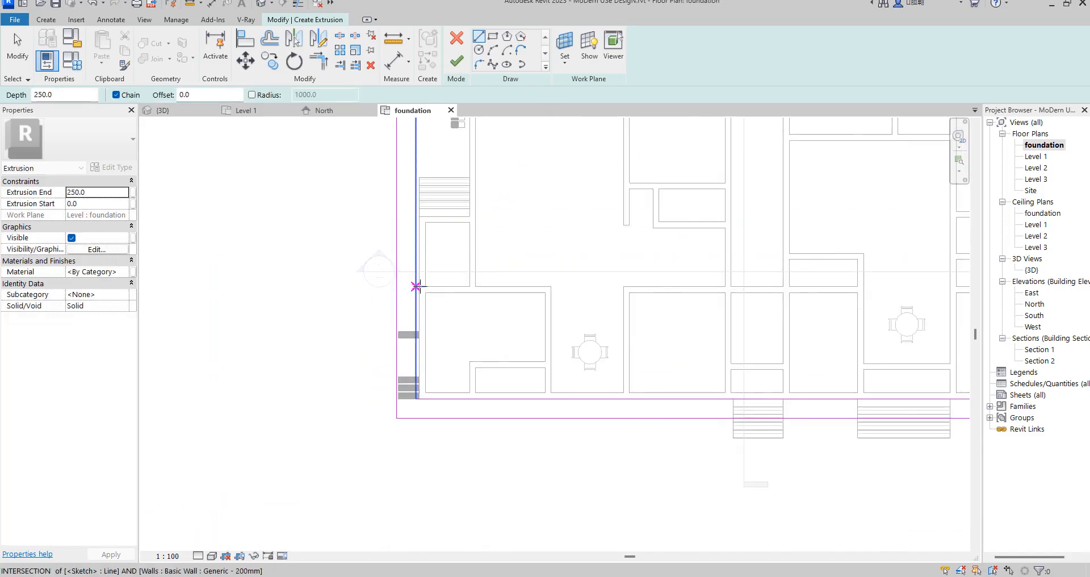
click(415, 286)
click(375, 286)
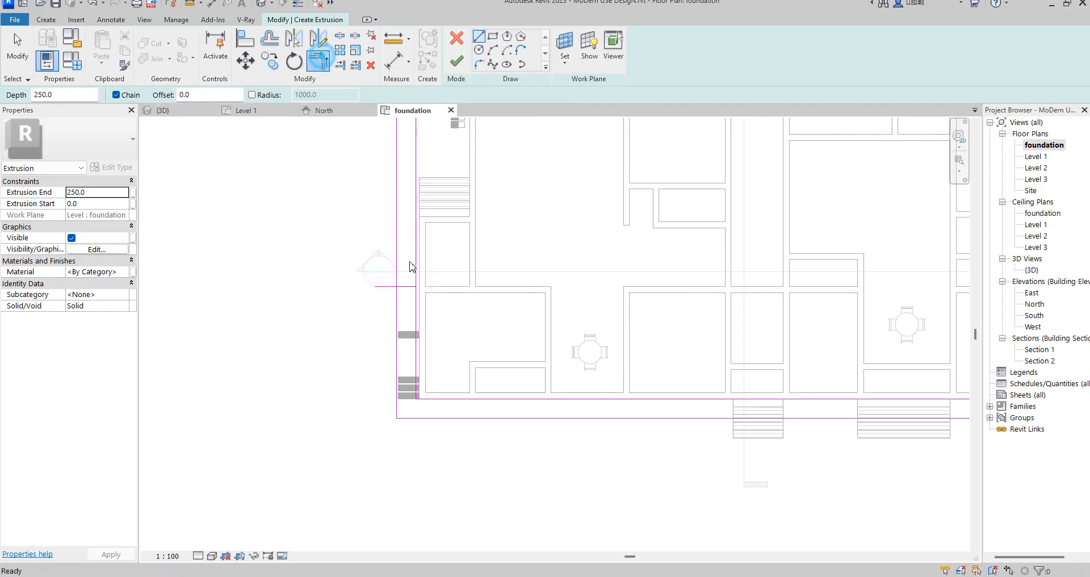
Trim the two left border lines to corners with the short horizontal line, keeping their lower parts.
click(318, 60)
click(409, 290)
click(418, 301)
click(406, 288)
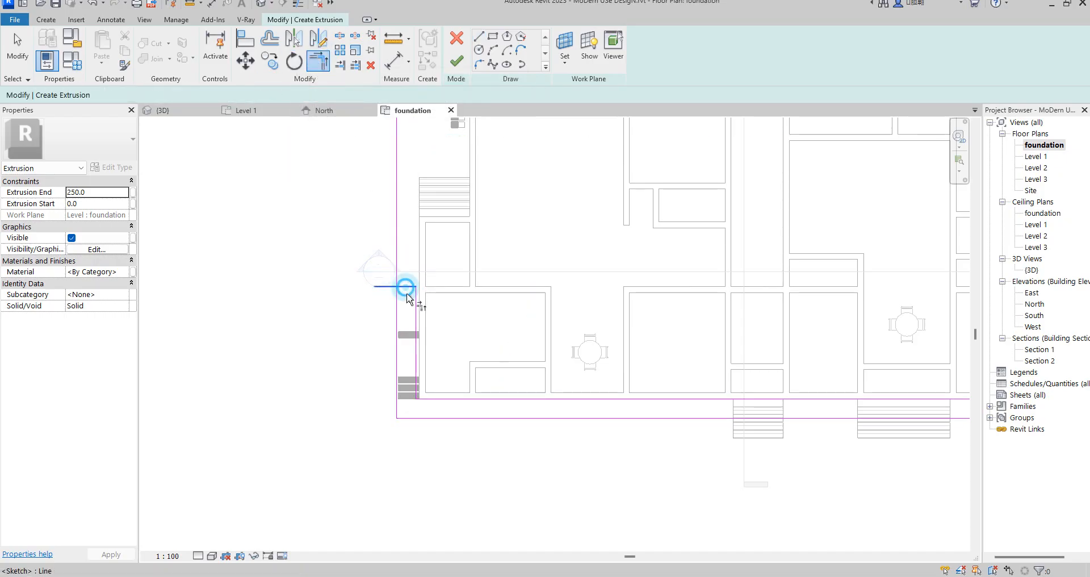
click(397, 313)
Trim the two upper border lines to corners with the vertical line, keeping the parts to its right.
scroll(408, 319, down, 3)
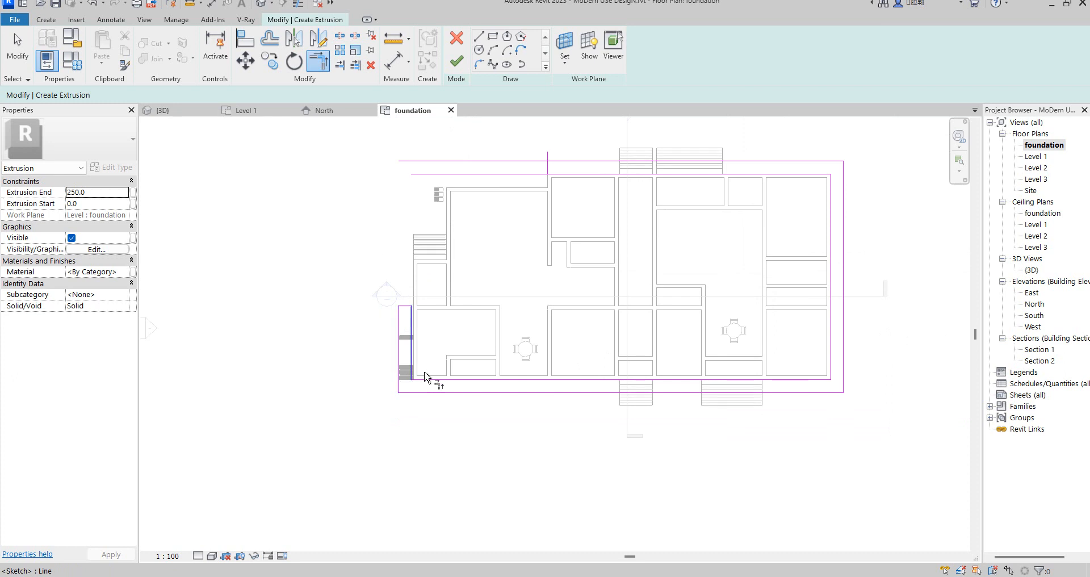
scroll(549, 172, up, 4)
click(549, 170)
click(568, 156)
click(549, 165)
click(563, 178)
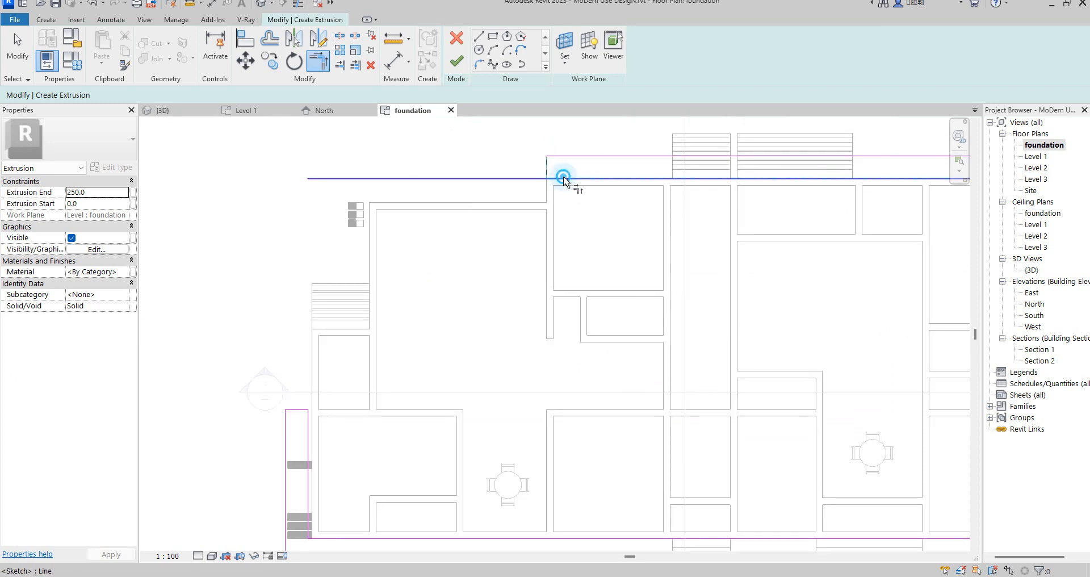
Move the border's left end line up to the lower edge of the left entrance steps.
scroll(495, 210, down, 3)
scroll(372, 346, up, 5)
key(Escape)
key(Escape)
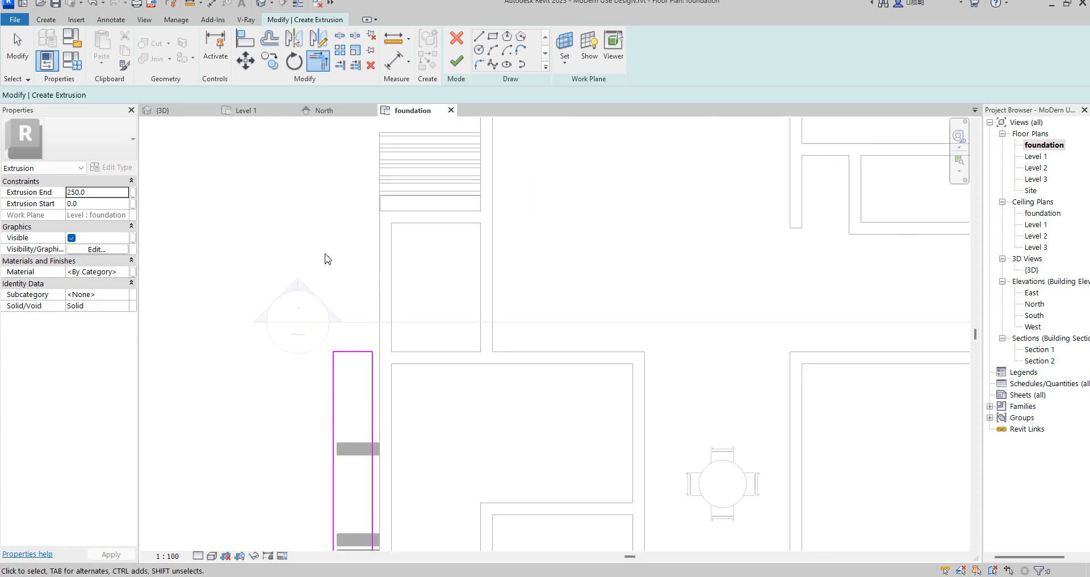
right_click(326, 256)
click(365, 262)
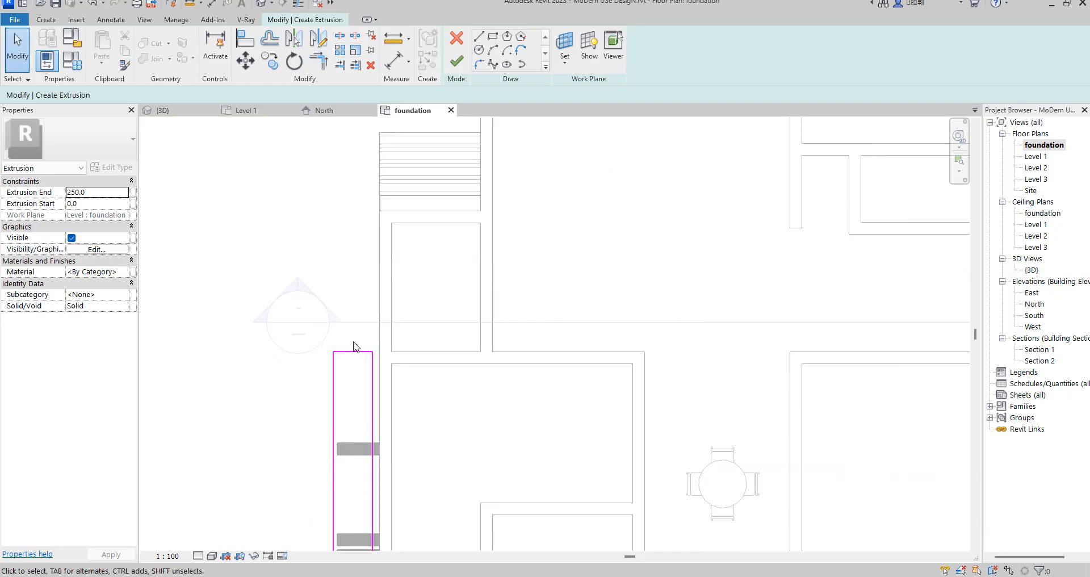
click(353, 353)
drag(354, 353, 369, 210)
Align the inner left border line with the outer face of the left wall.
click(247, 39)
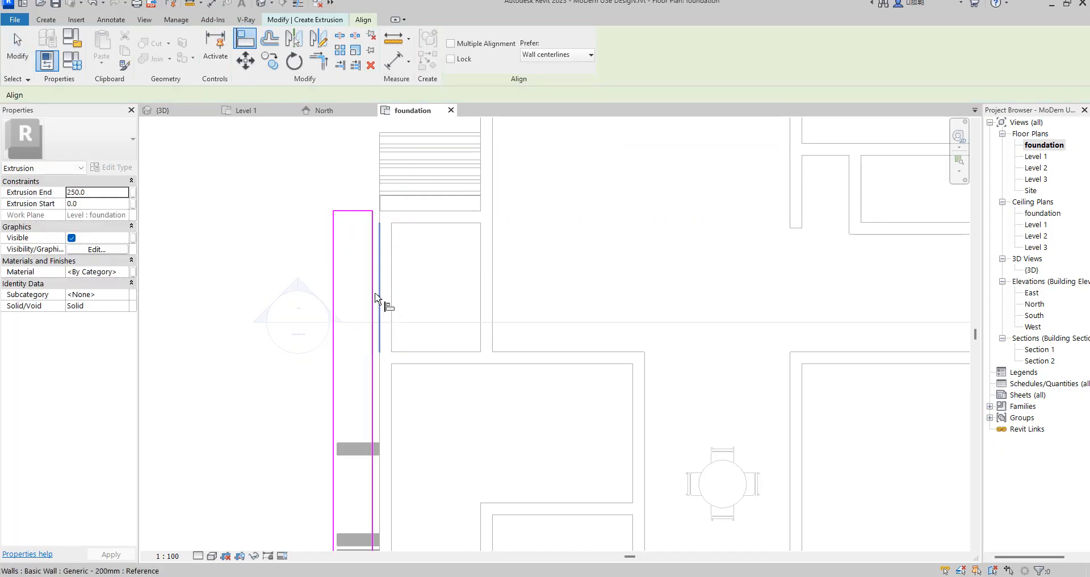
click(377, 301)
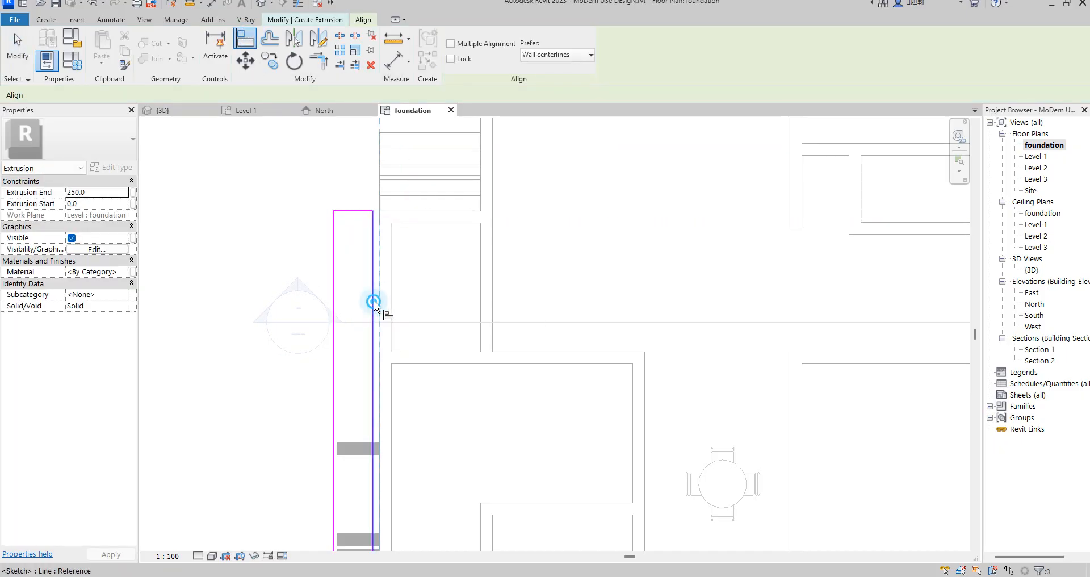
click(376, 305)
scroll(377, 333, down, 5)
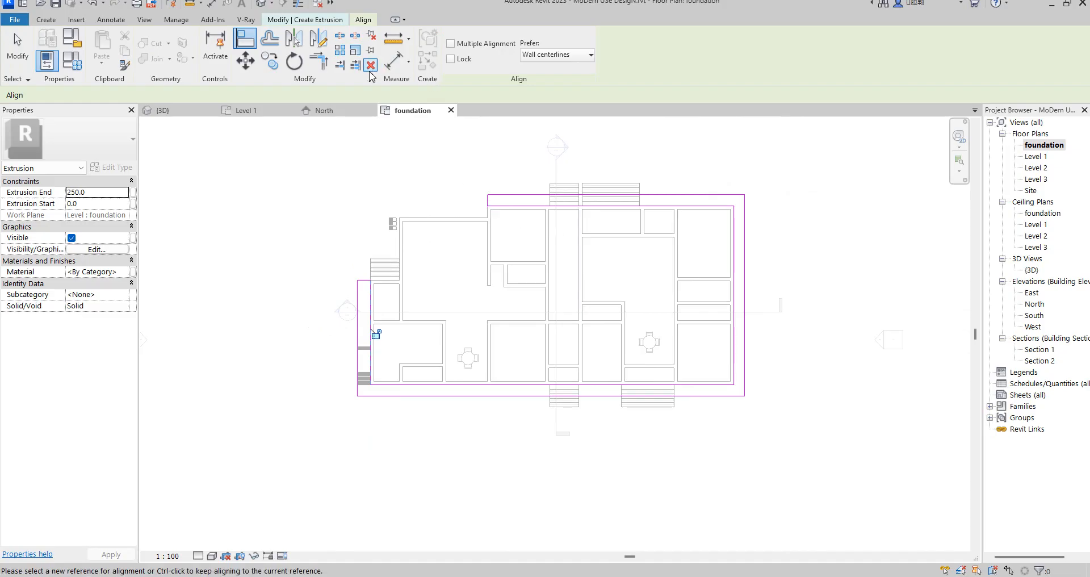
right_click(287, 162)
click(321, 172)
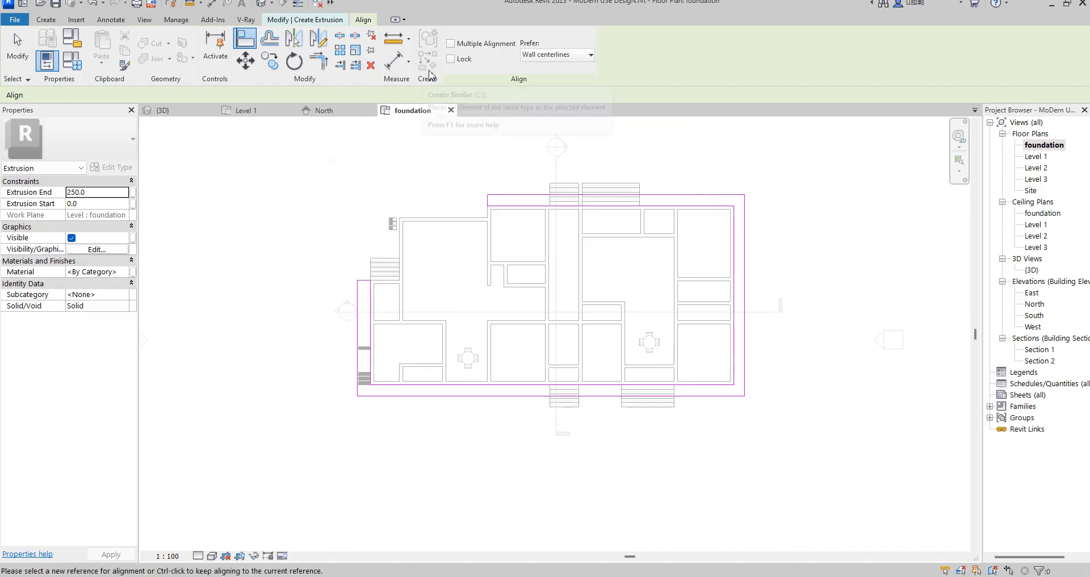
click(326, 171)
right_click(326, 174)
click(355, 178)
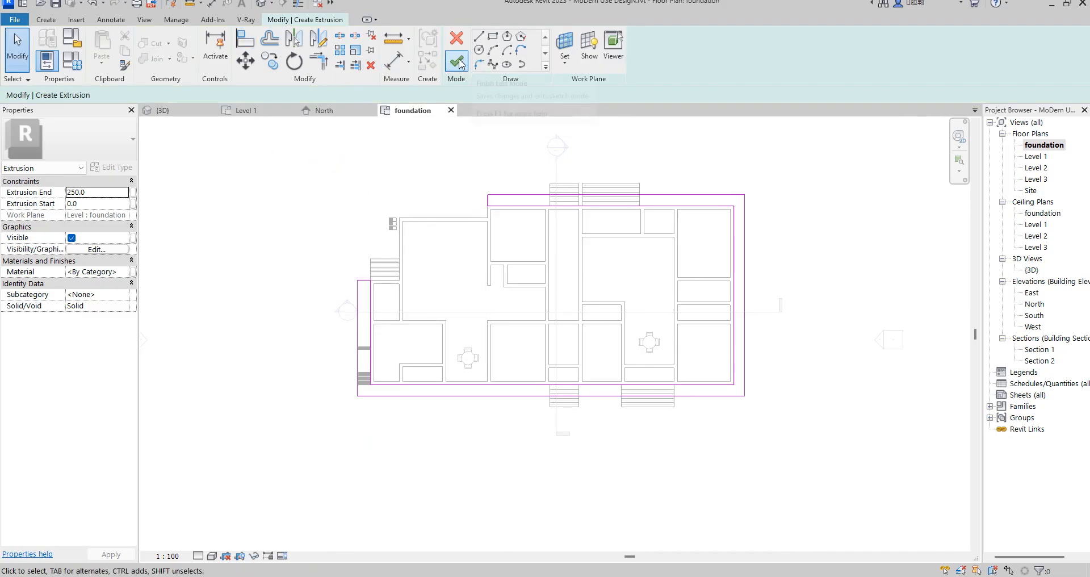
Finish the border extrusion and assign it the Air Infiltration Barrier(10) material.
click(456, 60)
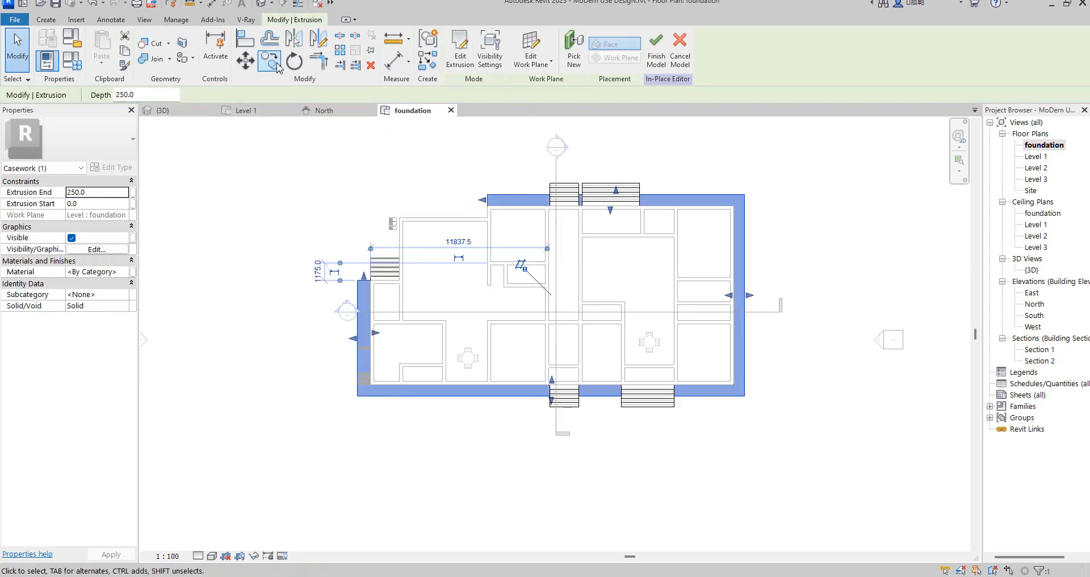
click(129, 271)
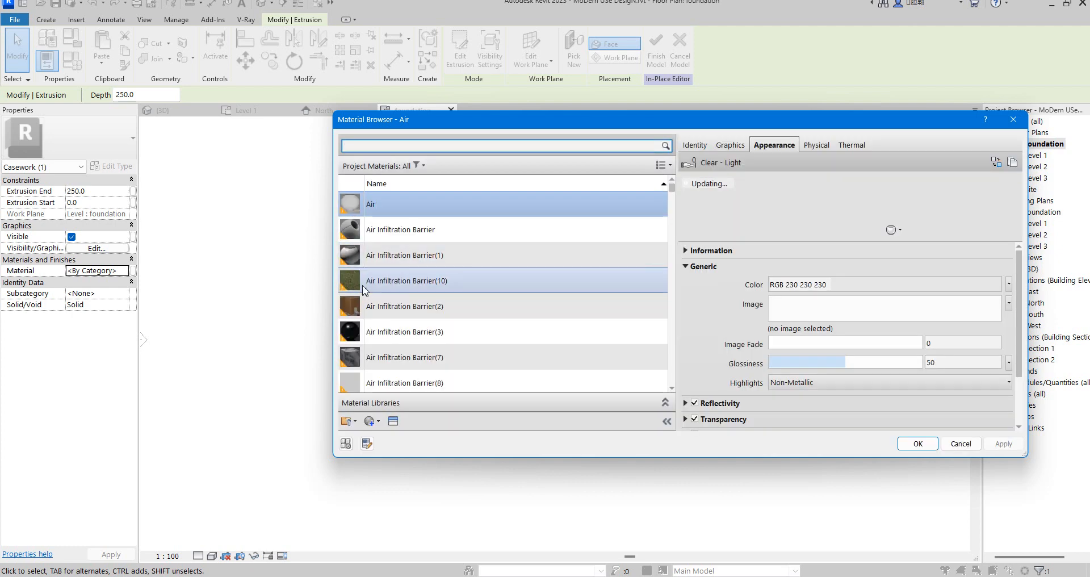
click(414, 282)
key(Return)
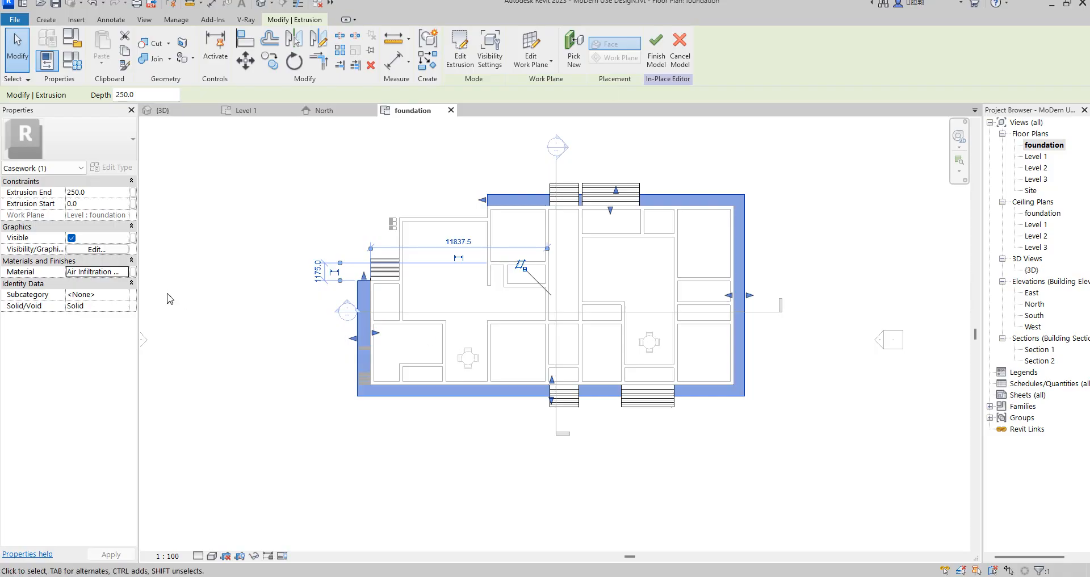
click(125, 272)
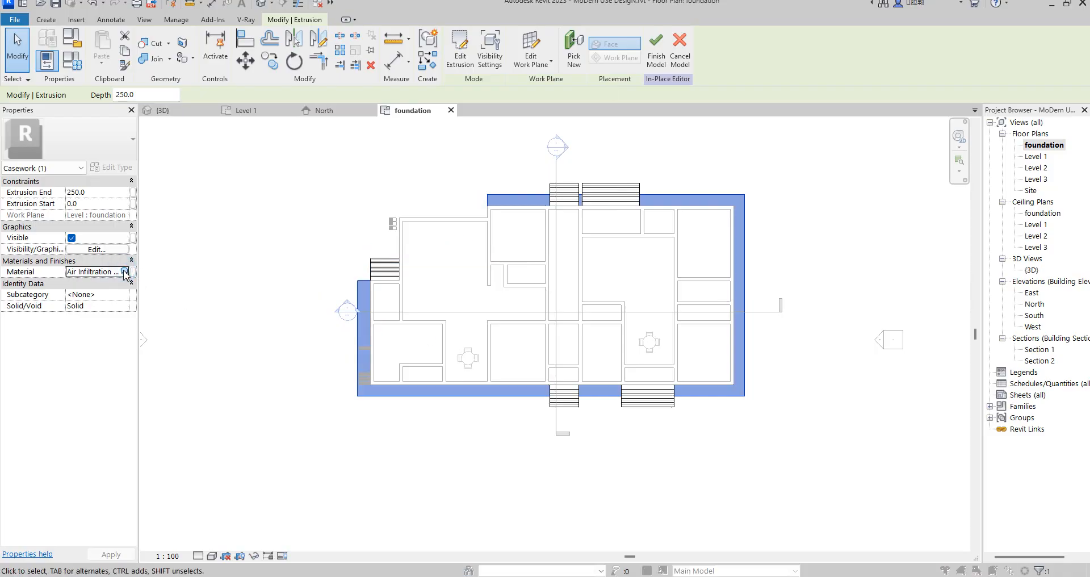
click(124, 271)
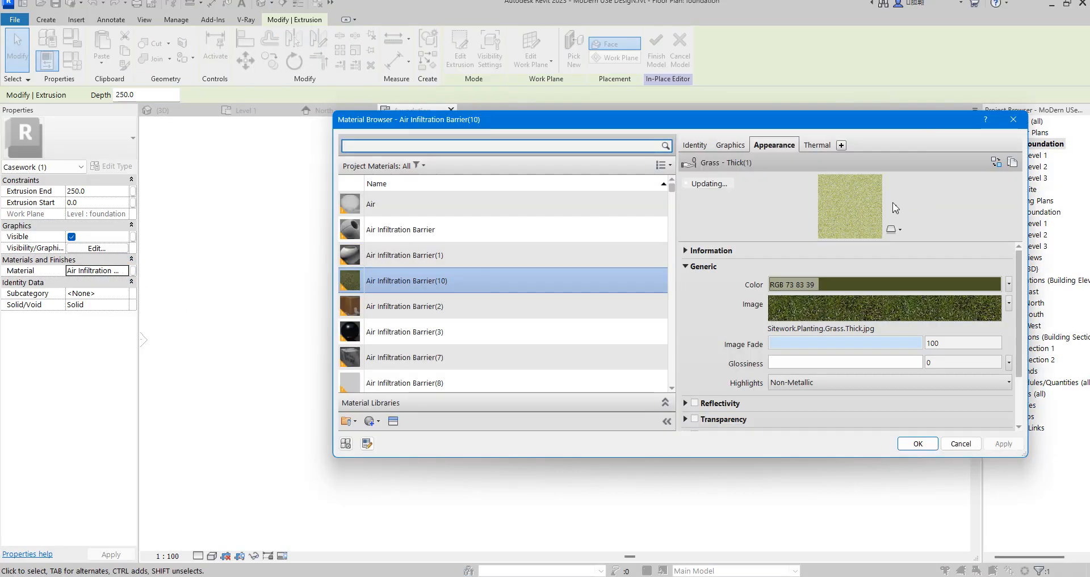
click(1011, 121)
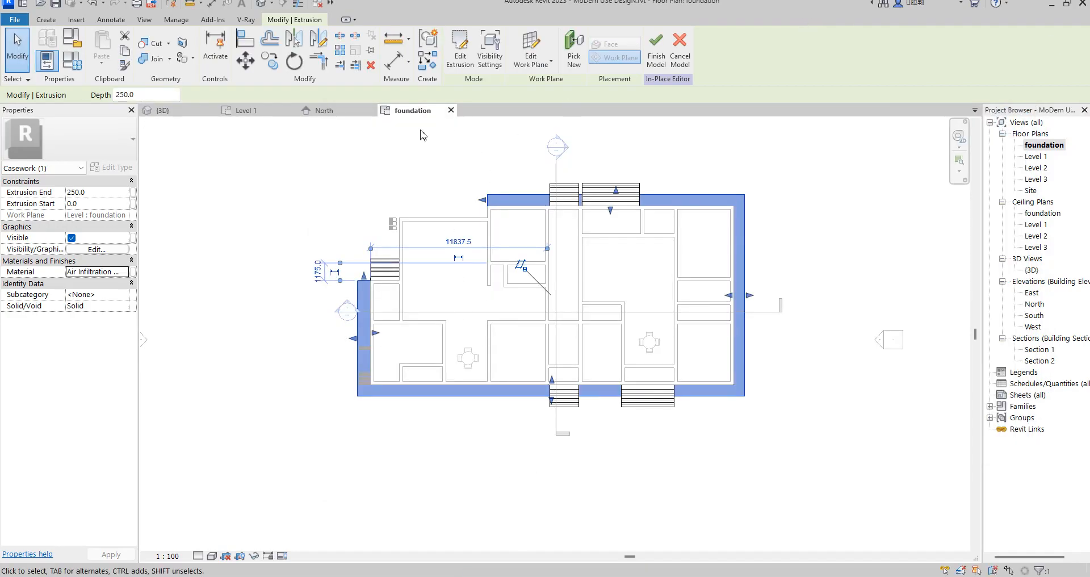
Copy the border extrusion 1 mm horizontally to the right from its upper-right corner.
click(270, 61)
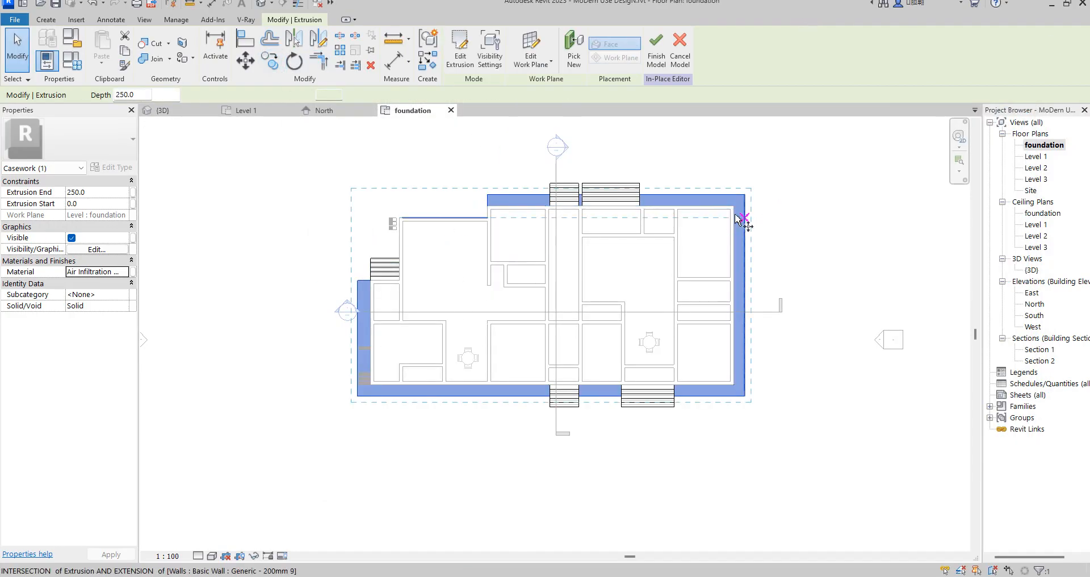
click(745, 195)
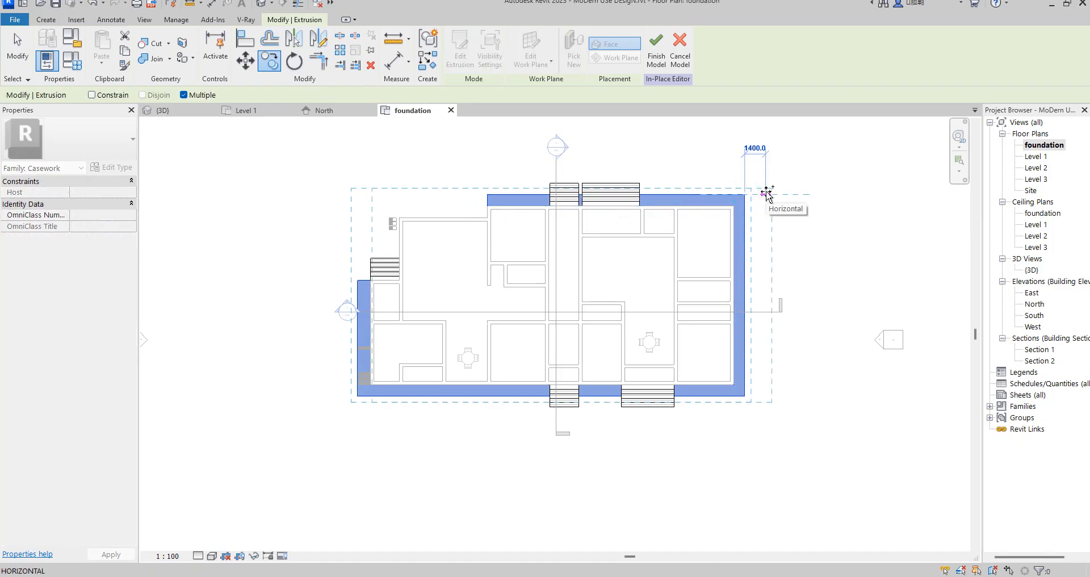
text(1)
key(Return)
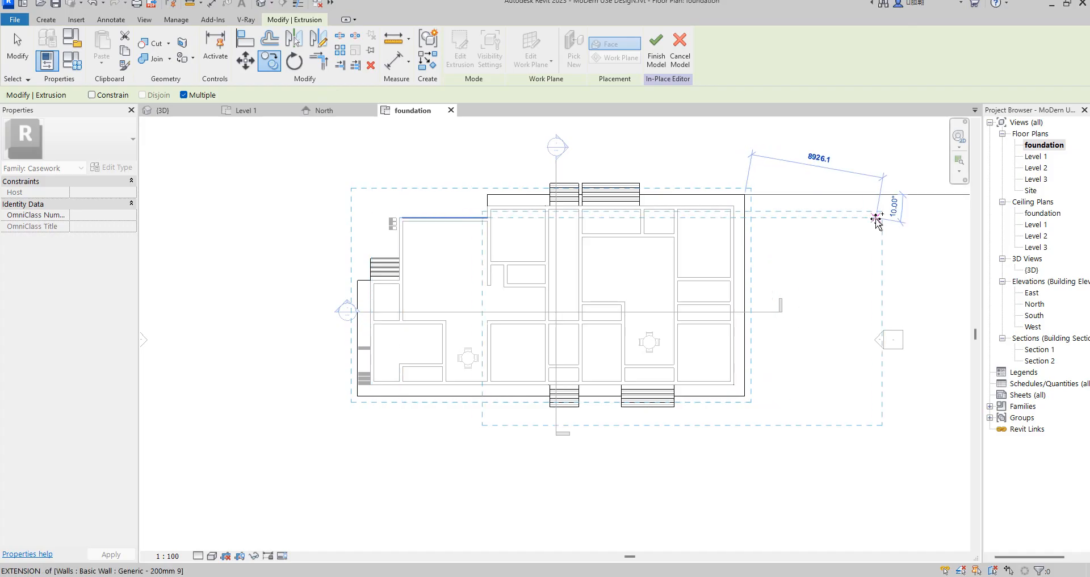
key(Escape)
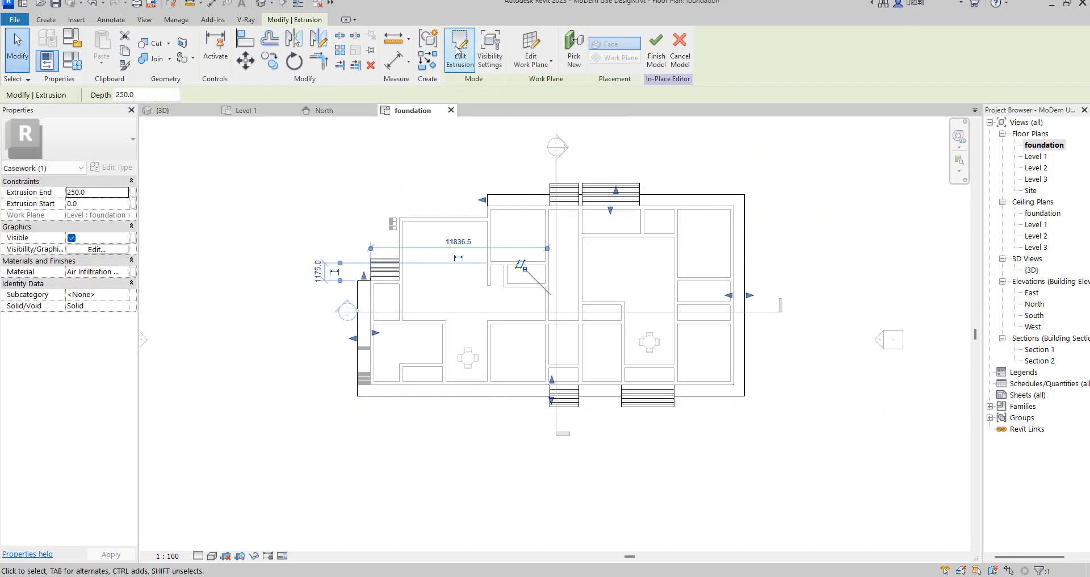
Edit the copied extrusion's sketch and offset its outer and end lines outward by 120 mm without keeping copies.
click(459, 49)
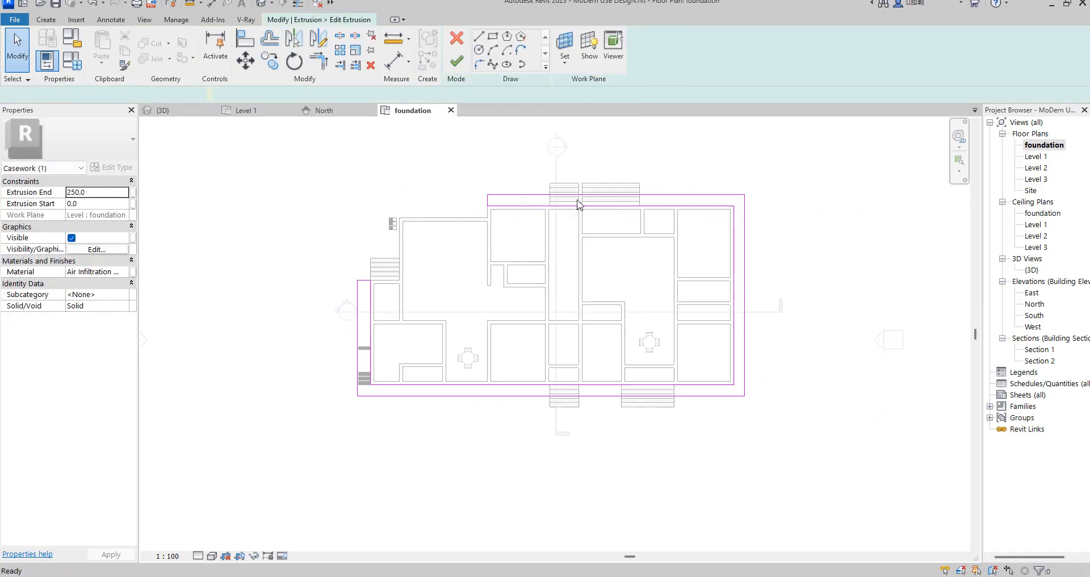
click(270, 41)
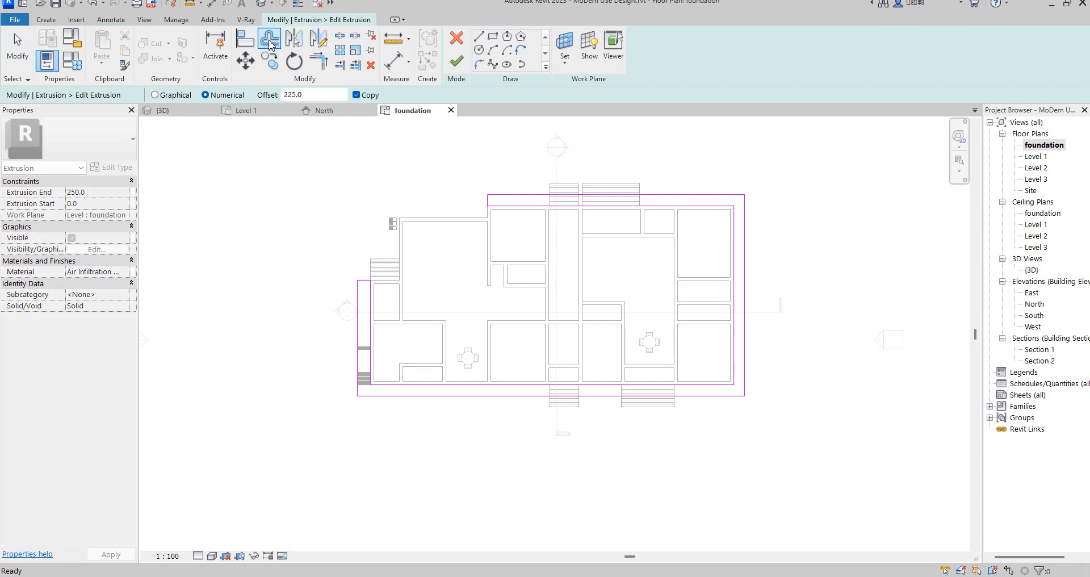
double_click(309, 96)
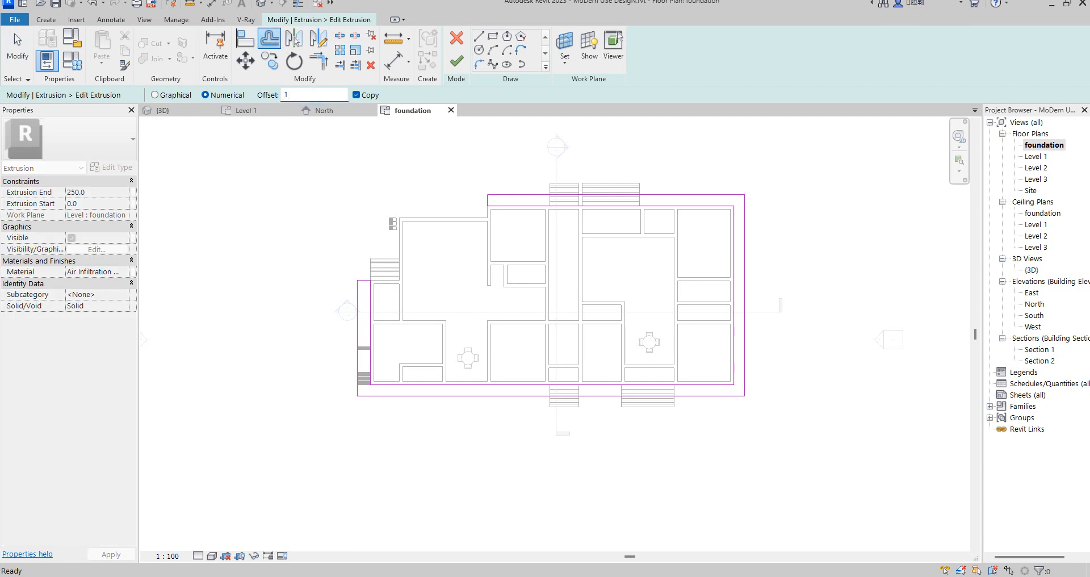
text(120)
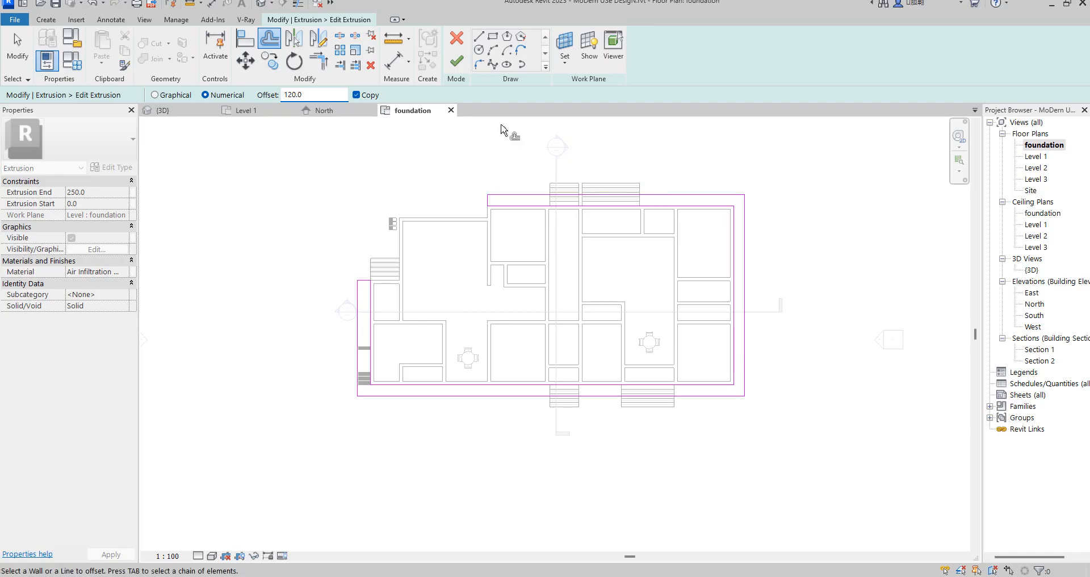
click(356, 95)
click(707, 191)
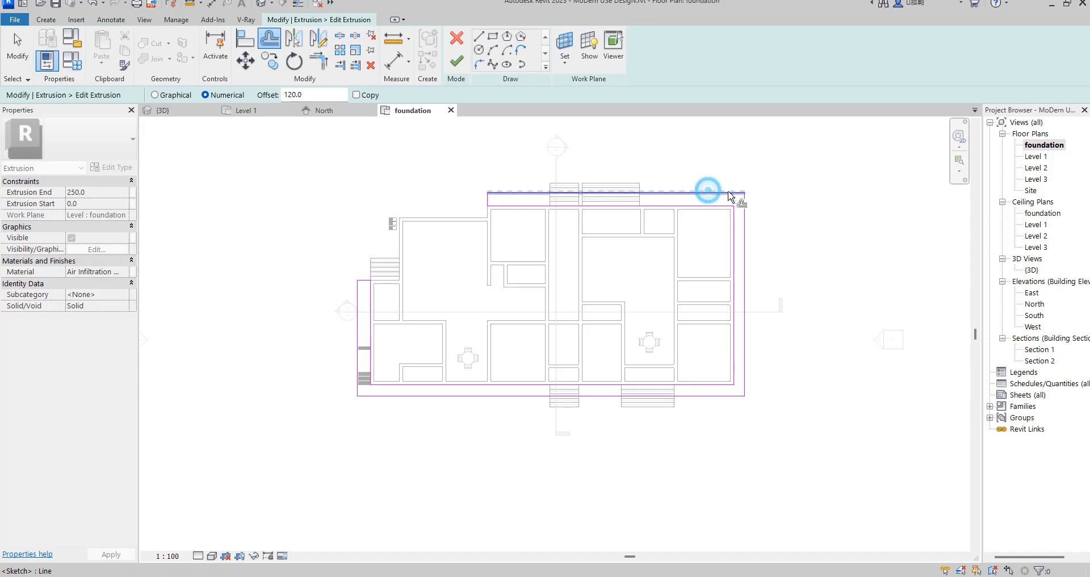
click(746, 201)
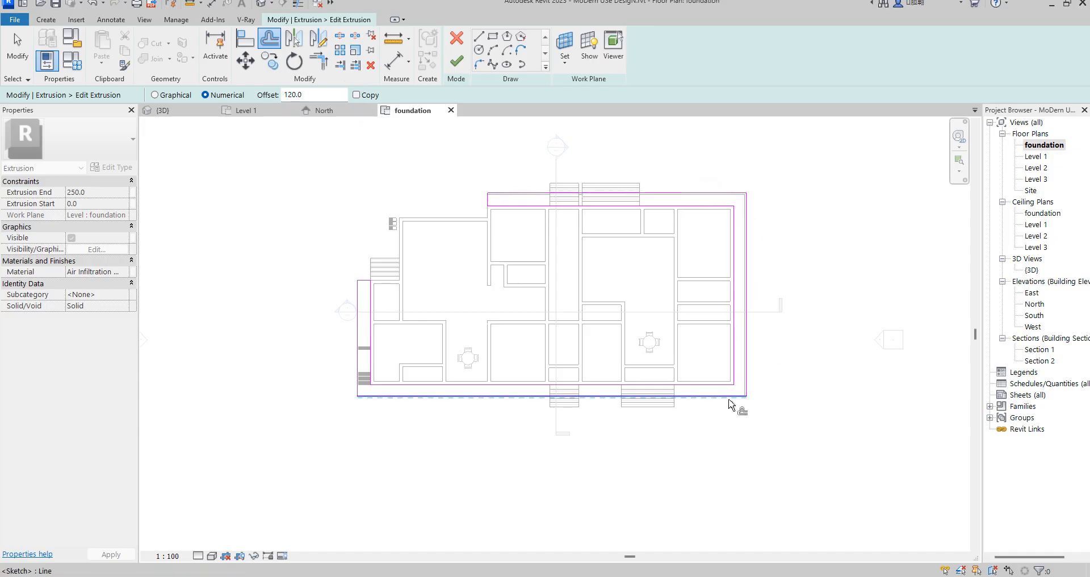
click(355, 348)
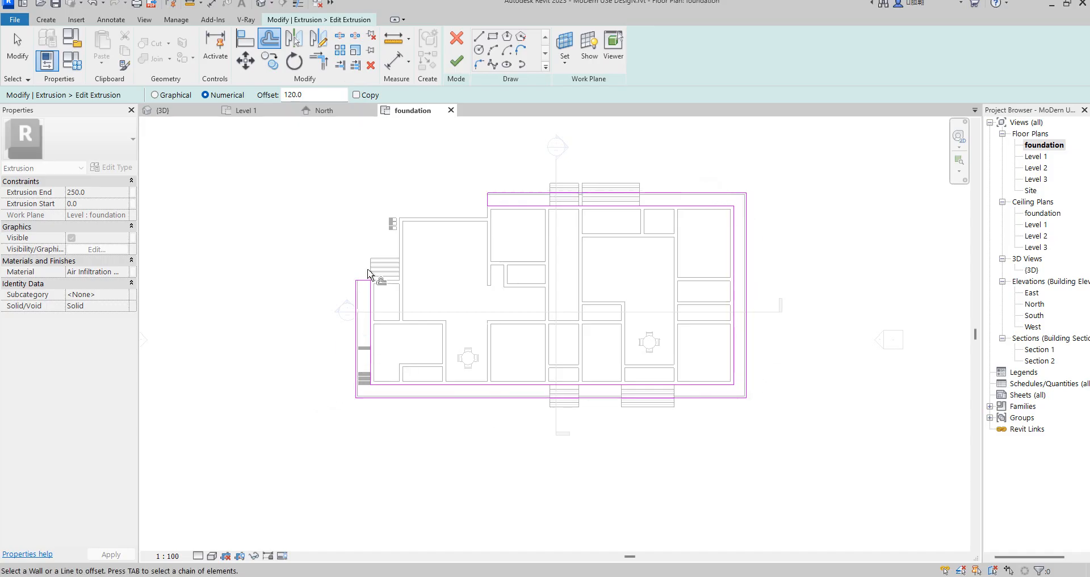
click(483, 197)
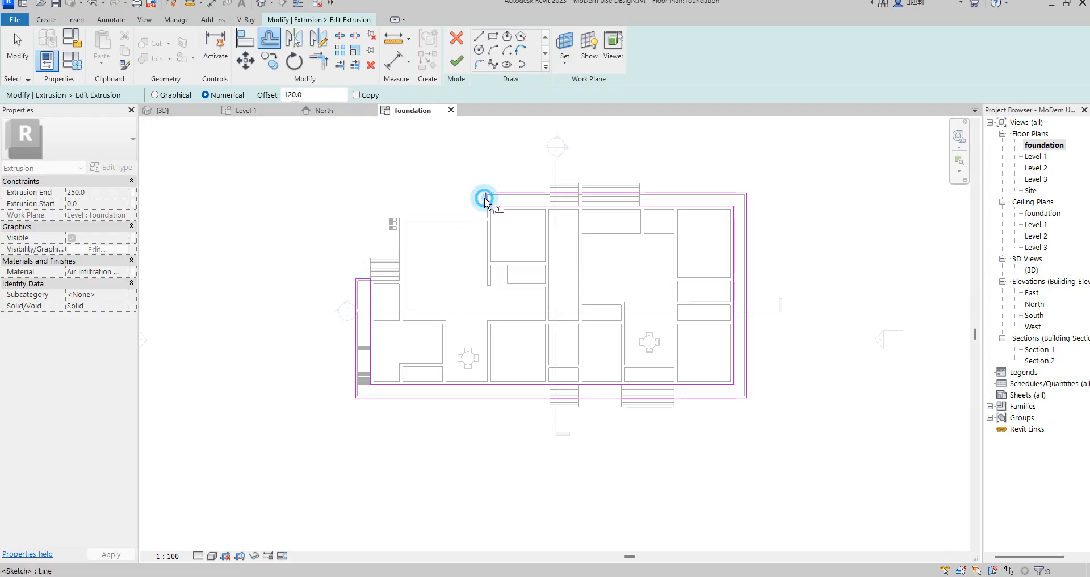
Finish the edging sketch, set its extrusion end to 200, and assign the Air Infiltration Barrier(1) material.
click(456, 61)
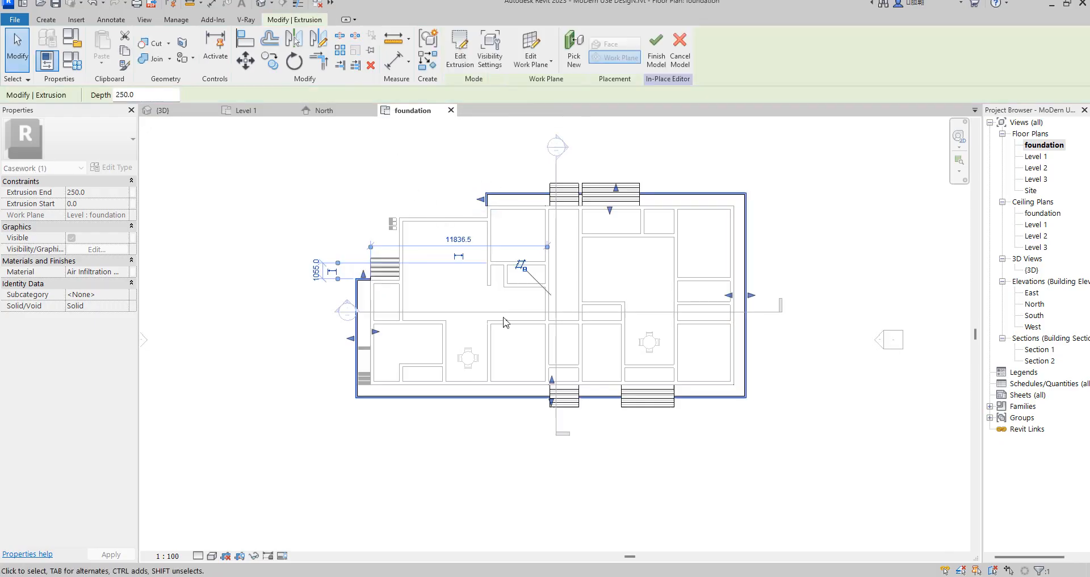
click(101, 191)
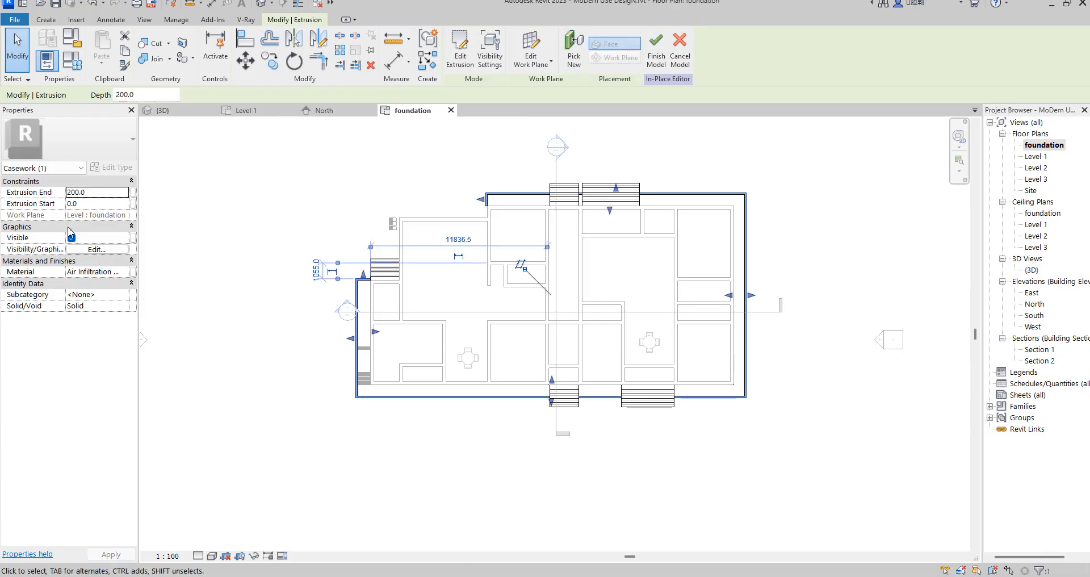
click(130, 274)
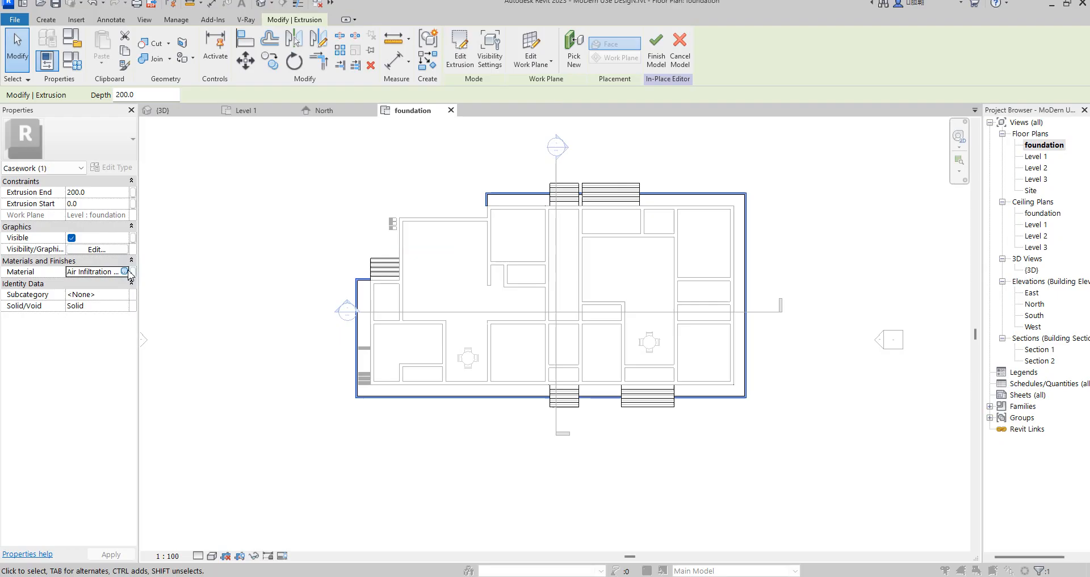
click(124, 272)
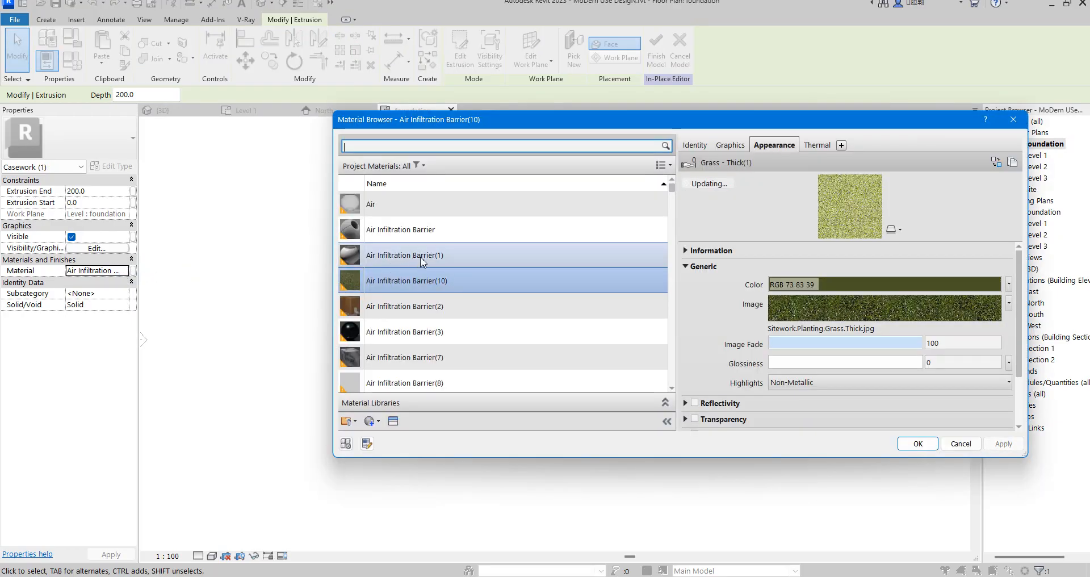
double_click(421, 260)
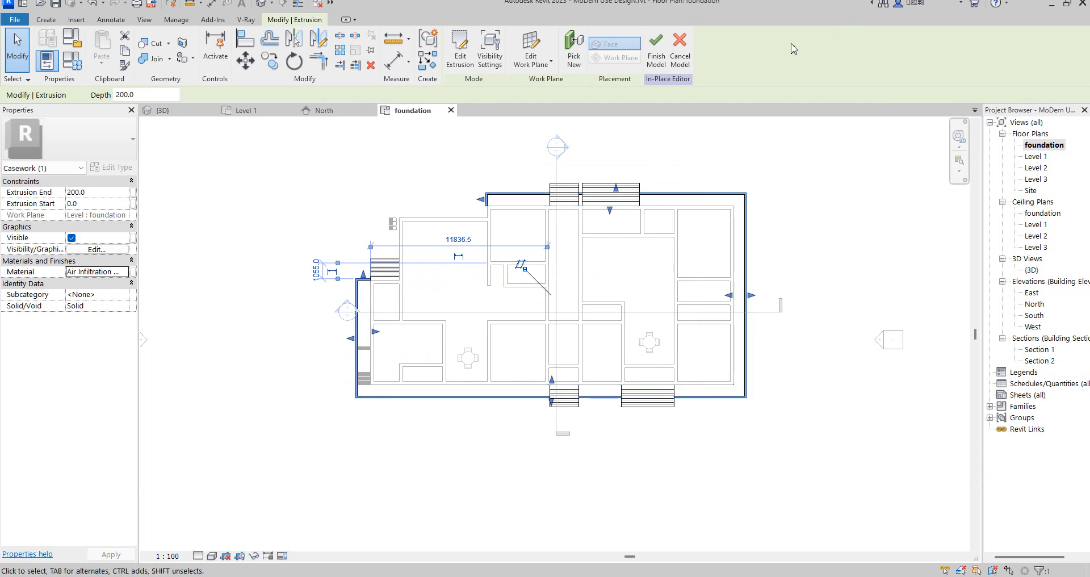
Examine the grass border and outer edging in the 3D view, and finish the in-place model.
double_click(1032, 270)
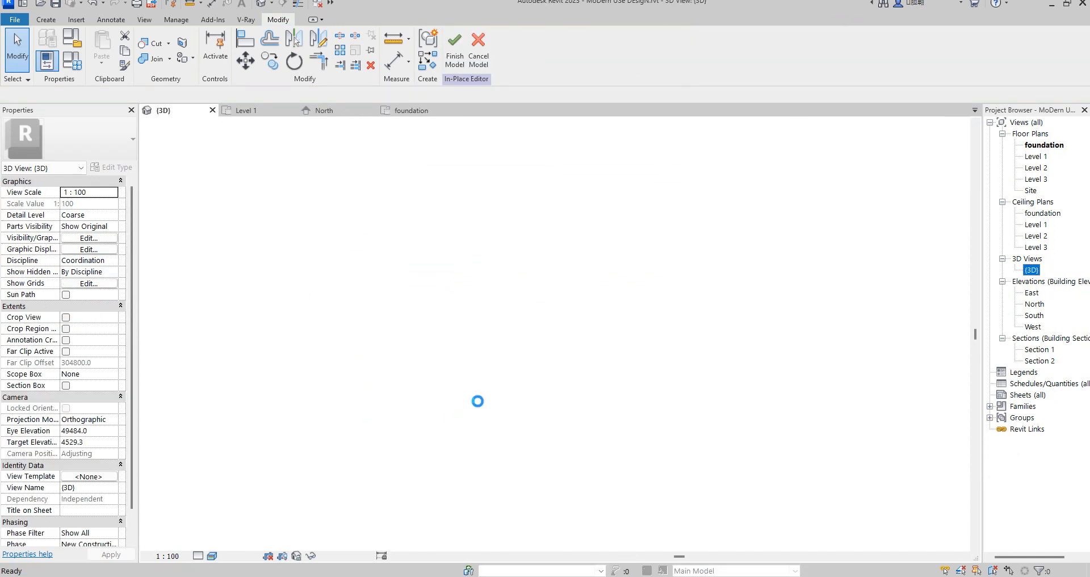
scroll(659, 348, up, 5)
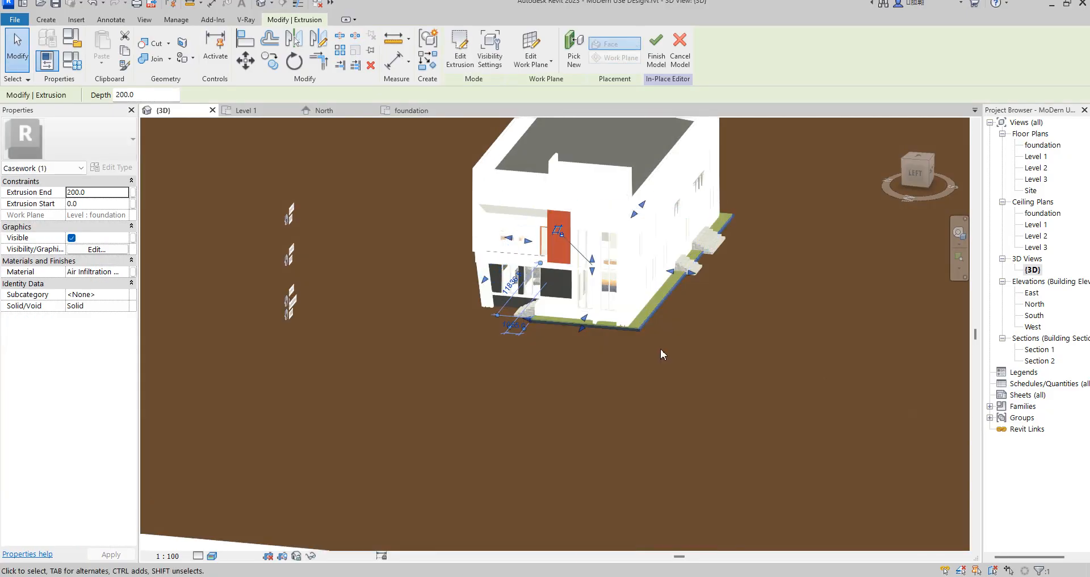
scroll(602, 302, up, 4)
scroll(461, 388, up, 1)
click(530, 366)
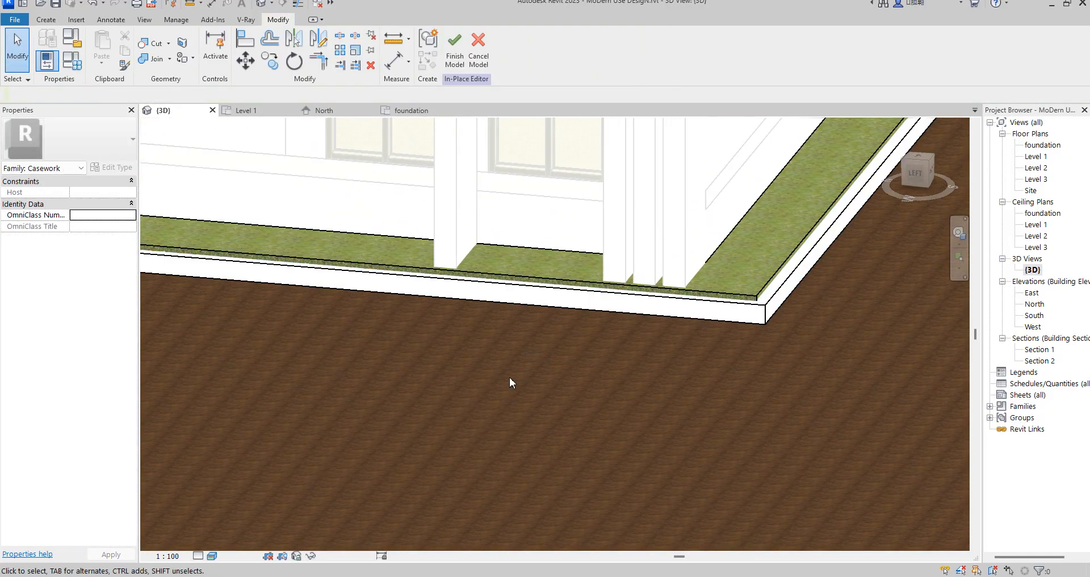
scroll(510, 418, down, 3)
scroll(509, 418, down, 5)
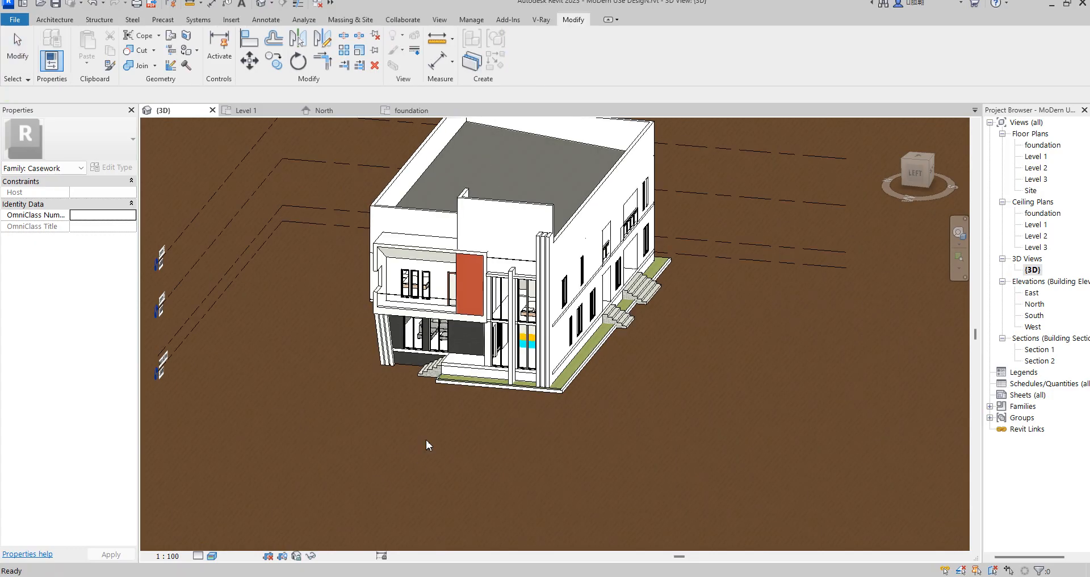
Examine the Level 1 floor plan and the Section 1 and Section 2 views.
double_click(1037, 157)
scroll(477, 334, down, 5)
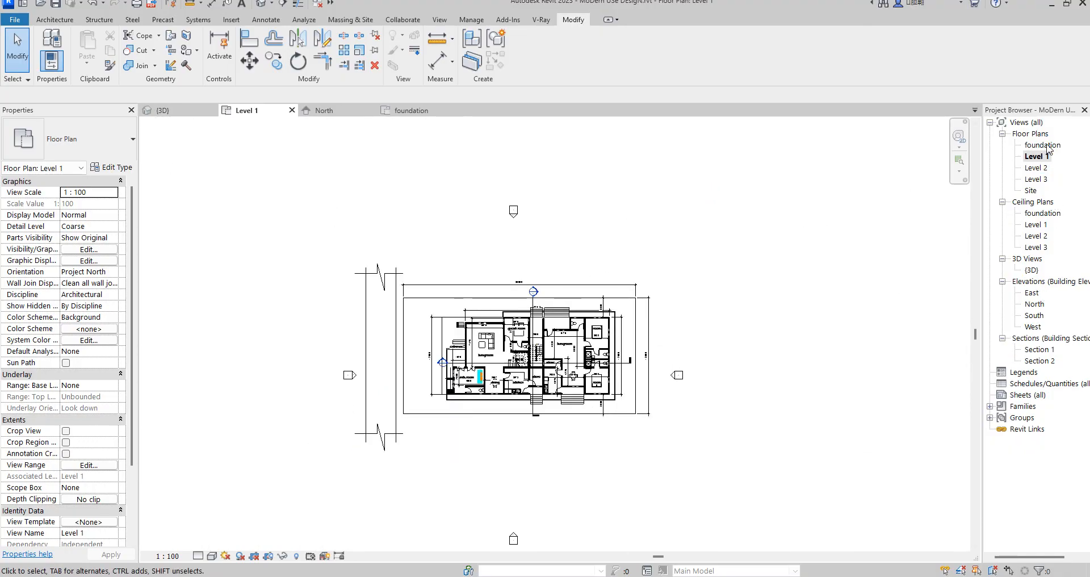
scroll(511, 349, down, 2)
scroll(518, 345, up, 4)
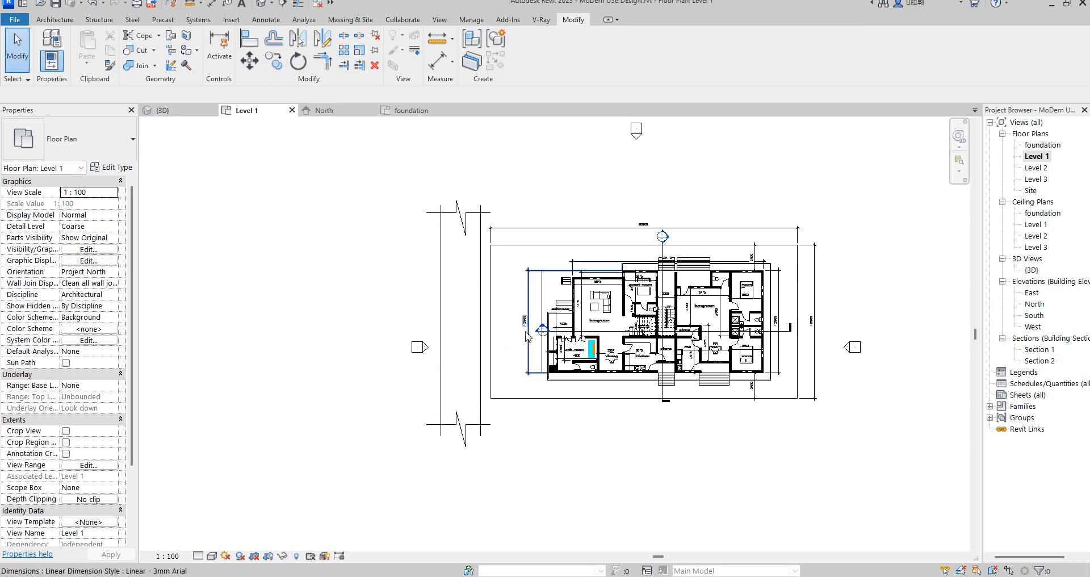
scroll(799, 344, up, 7)
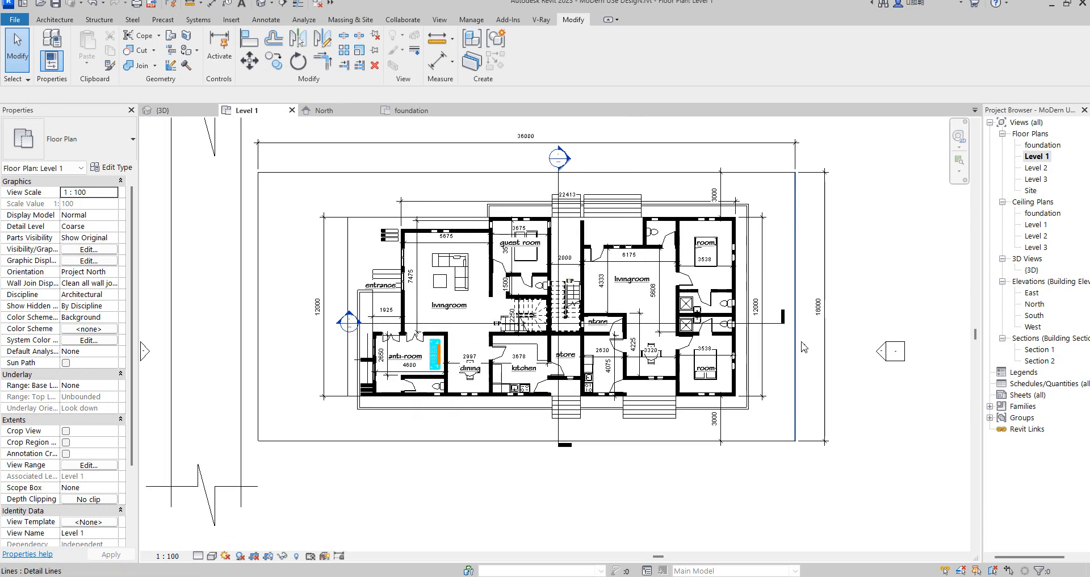
scroll(650, 379, down, 4)
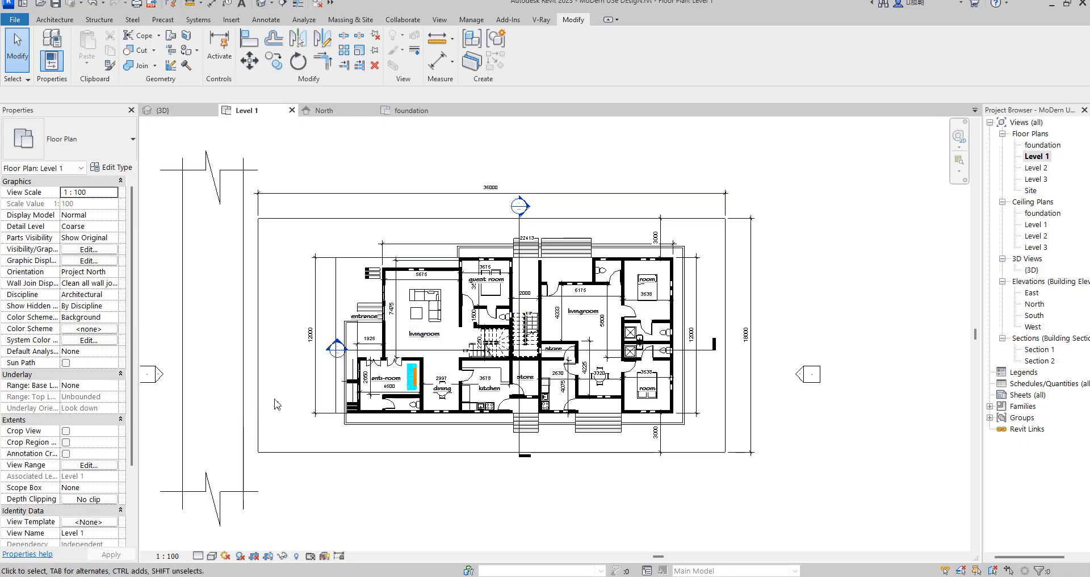
scroll(224, 287, up, 2)
scroll(260, 255, down, 6)
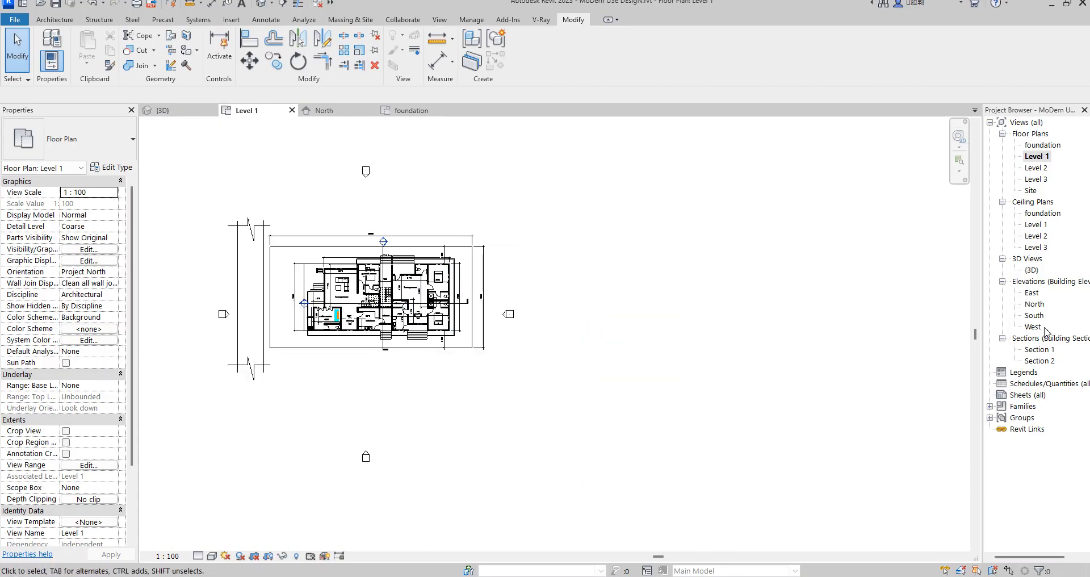
double_click(1039, 349)
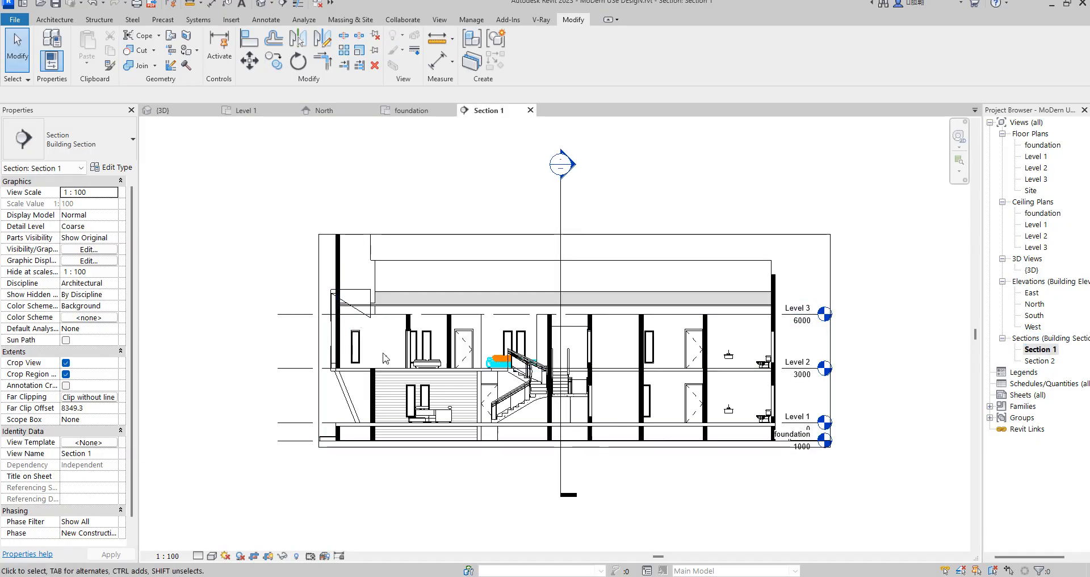
double_click(1039, 361)
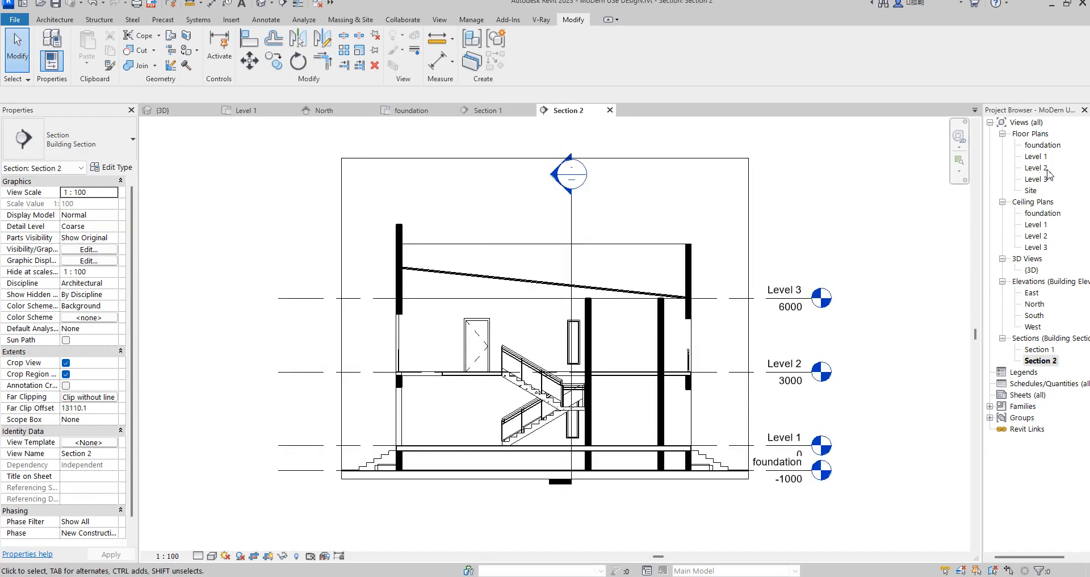
Hide the casework element containing the border and entrance steps in the Level 1 floor plan.
double_click(1034, 156)
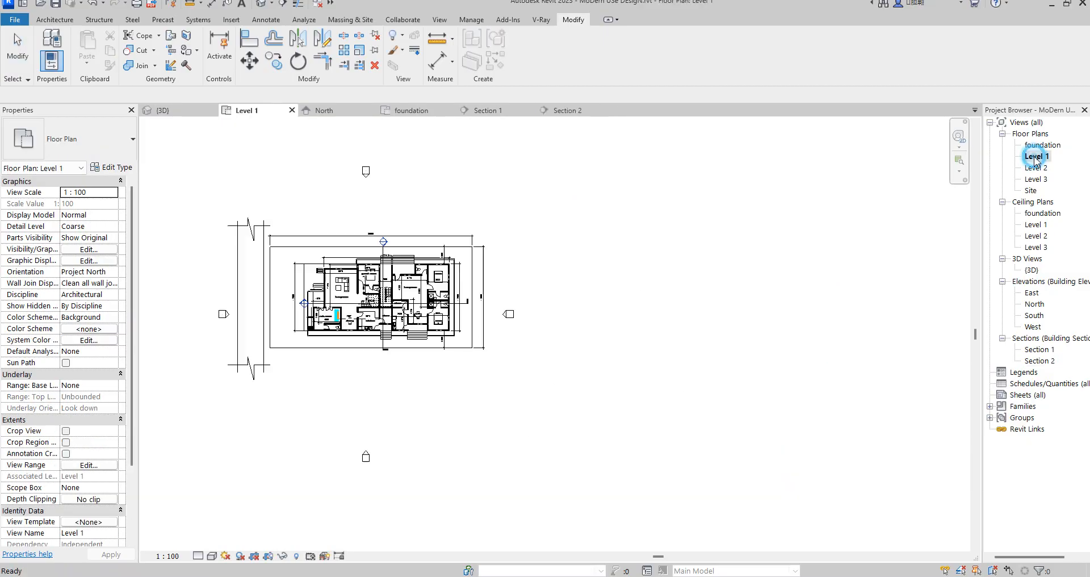
scroll(272, 316, up, 4)
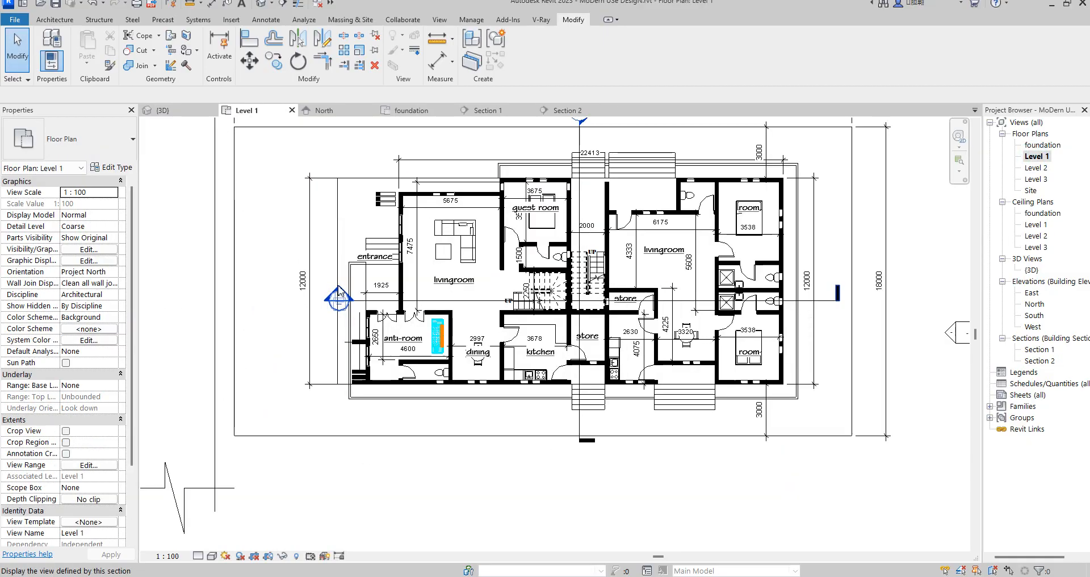
scroll(273, 316, down, 2)
scroll(406, 297, up, 2)
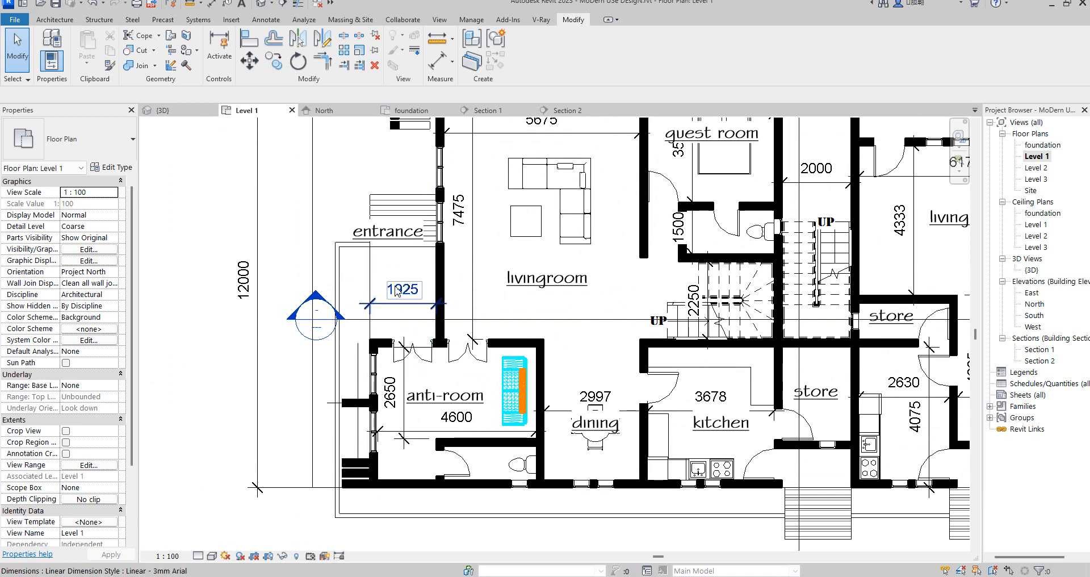
click(344, 266)
right_click(344, 264)
mouse_move(354, 301)
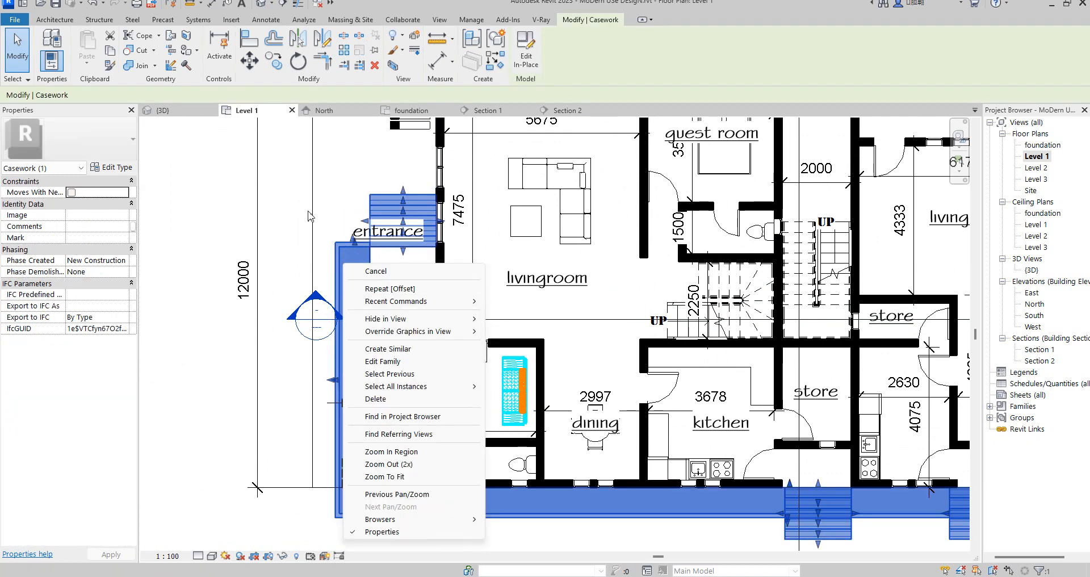
mouse_move(403, 317)
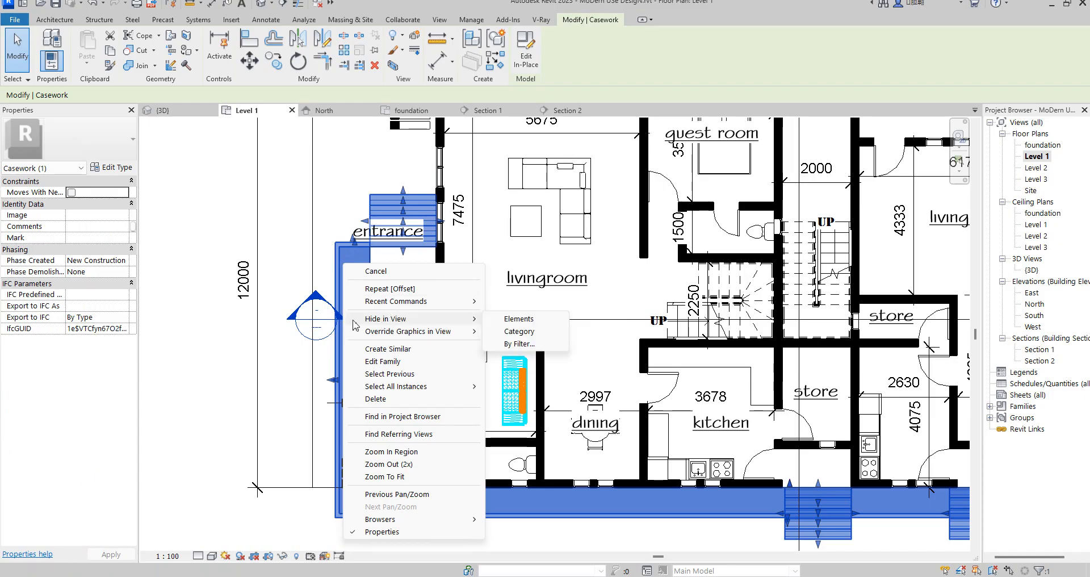
click(518, 318)
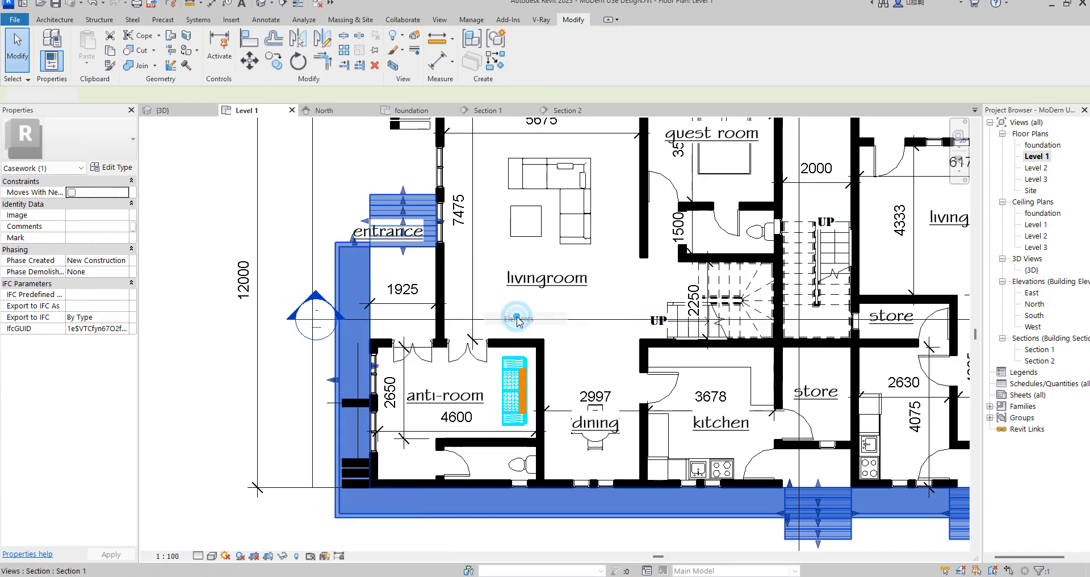
Check the room layout in the Level 1 plan and view the South elevation.
scroll(438, 369, down, 3)
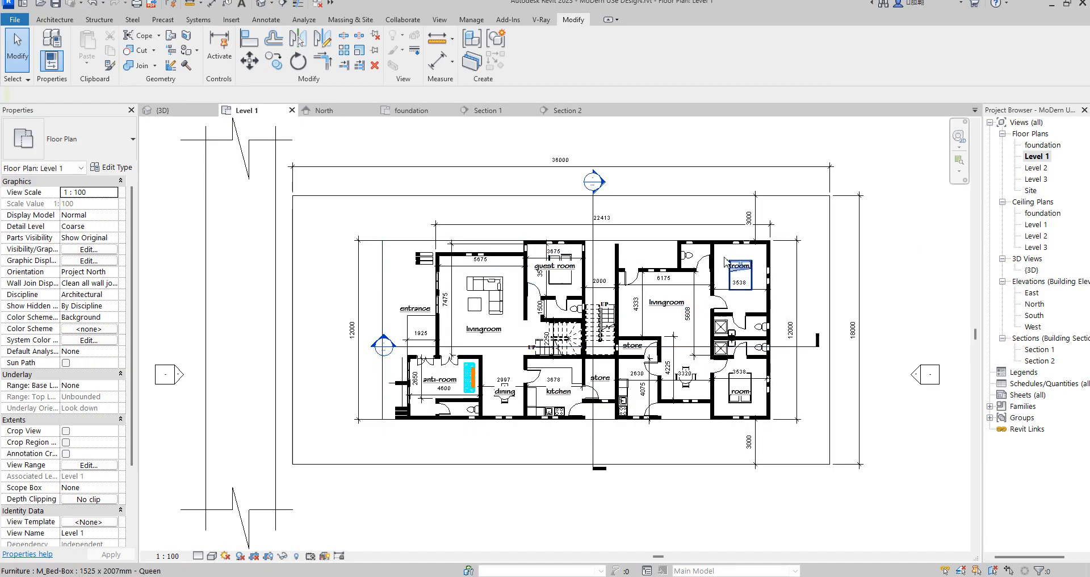
scroll(618, 248, up, 2)
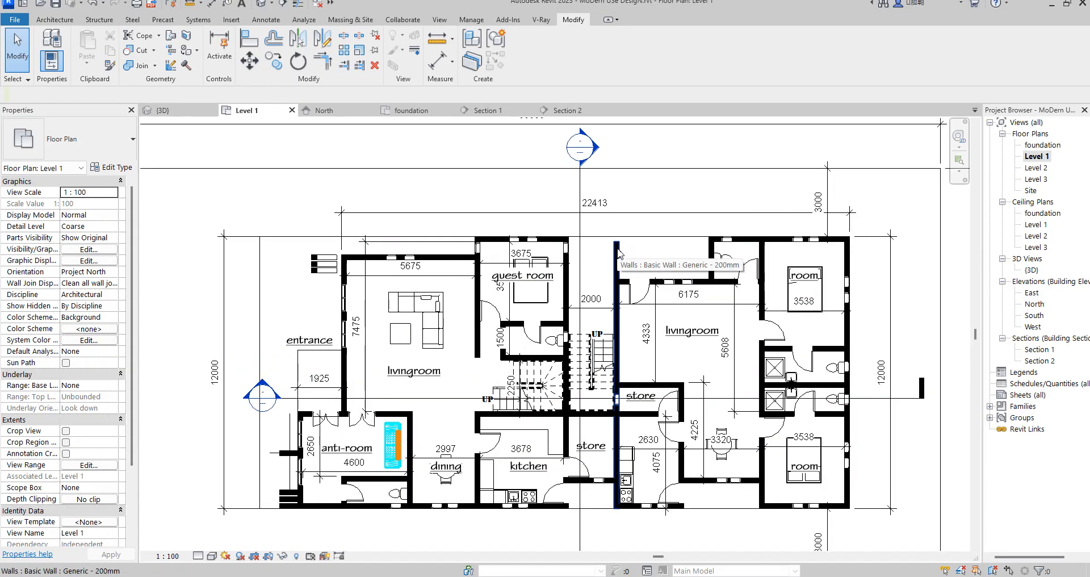
click(617, 248)
click(669, 162)
scroll(669, 227, down, 3)
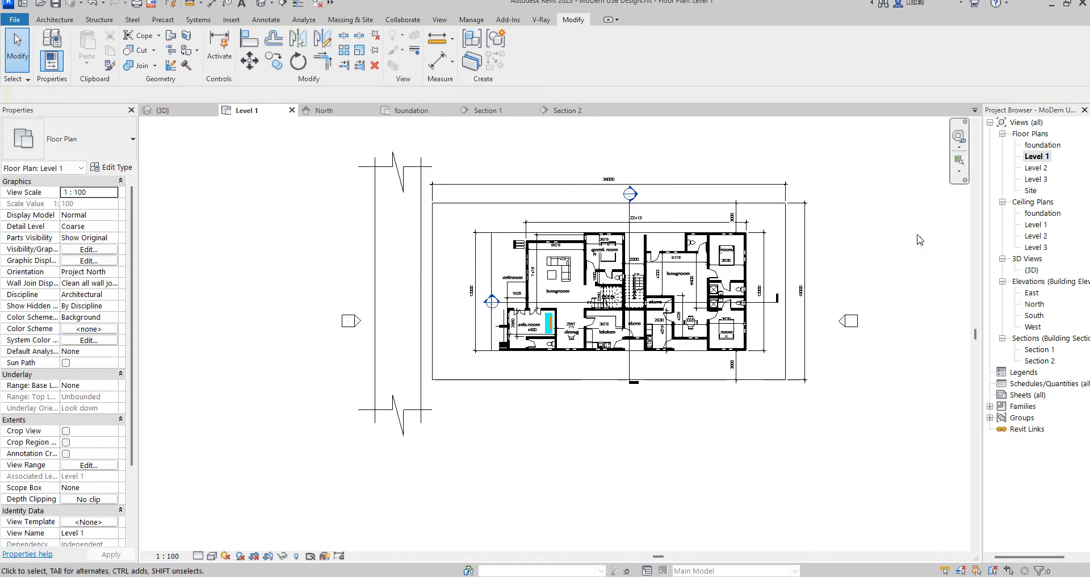
click(1034, 316)
double_click(1034, 318)
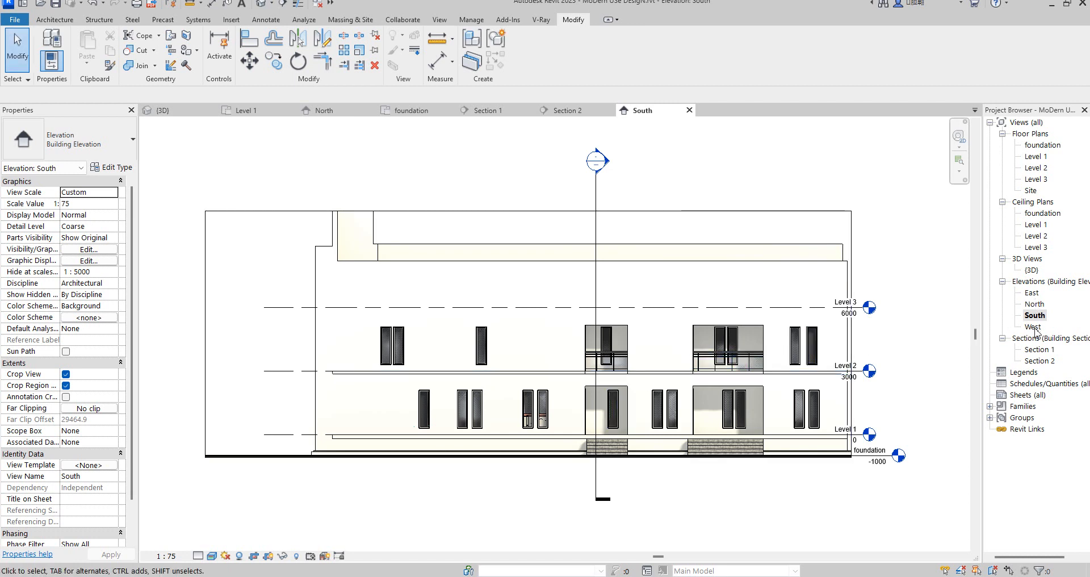
Display the West elevation in the Hidden Line visual style with shadows turned on.
double_click(1032, 327)
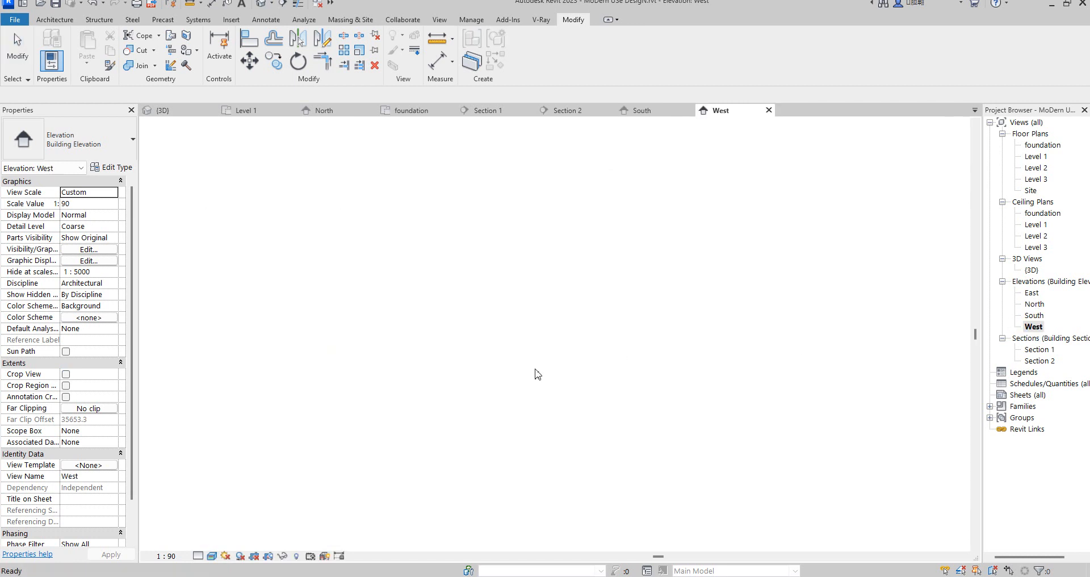
scroll(499, 363, up, 5)
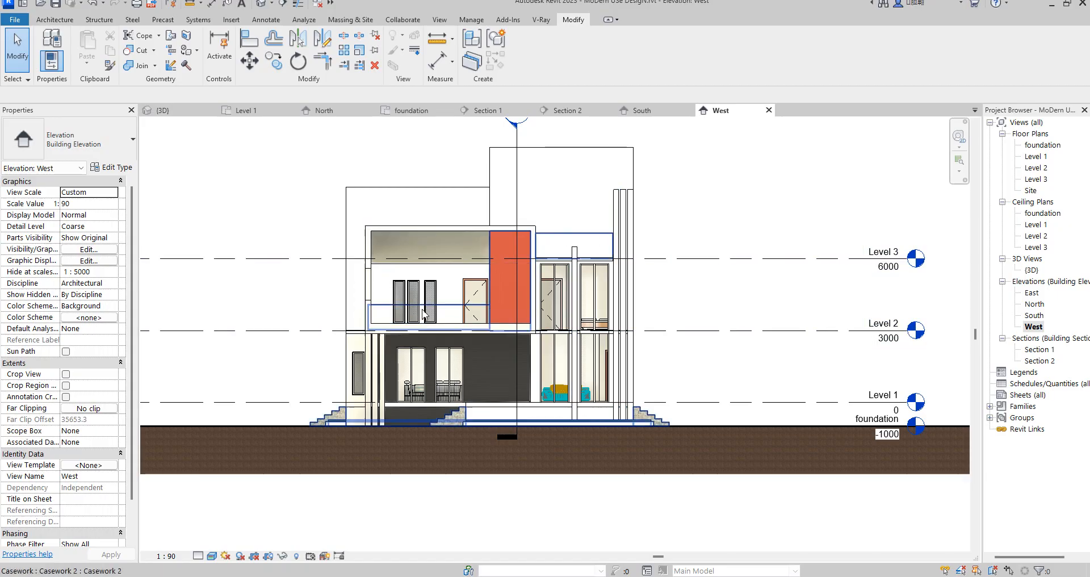
click(213, 559)
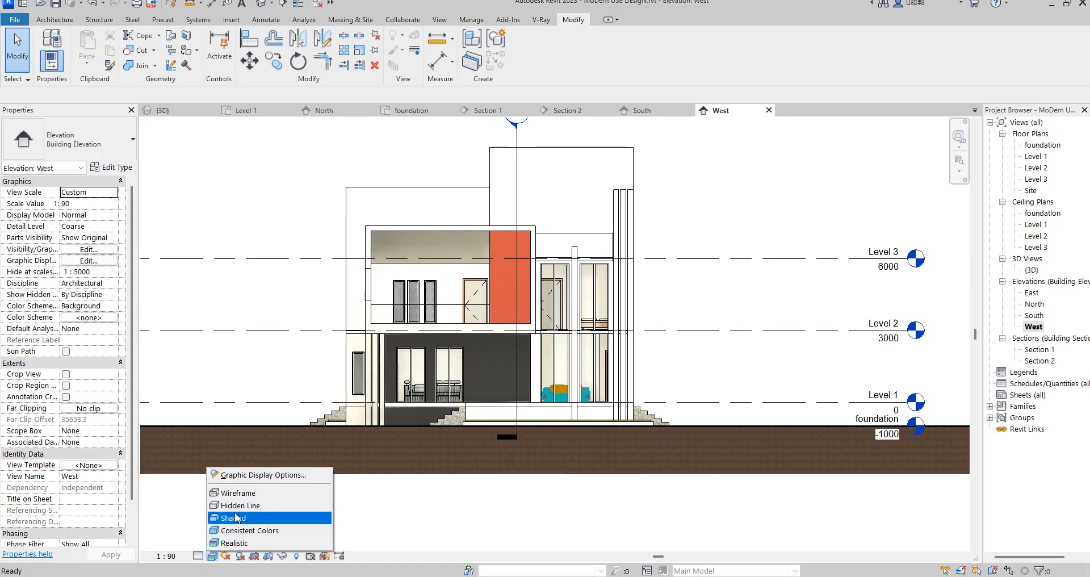
click(225, 503)
click(239, 556)
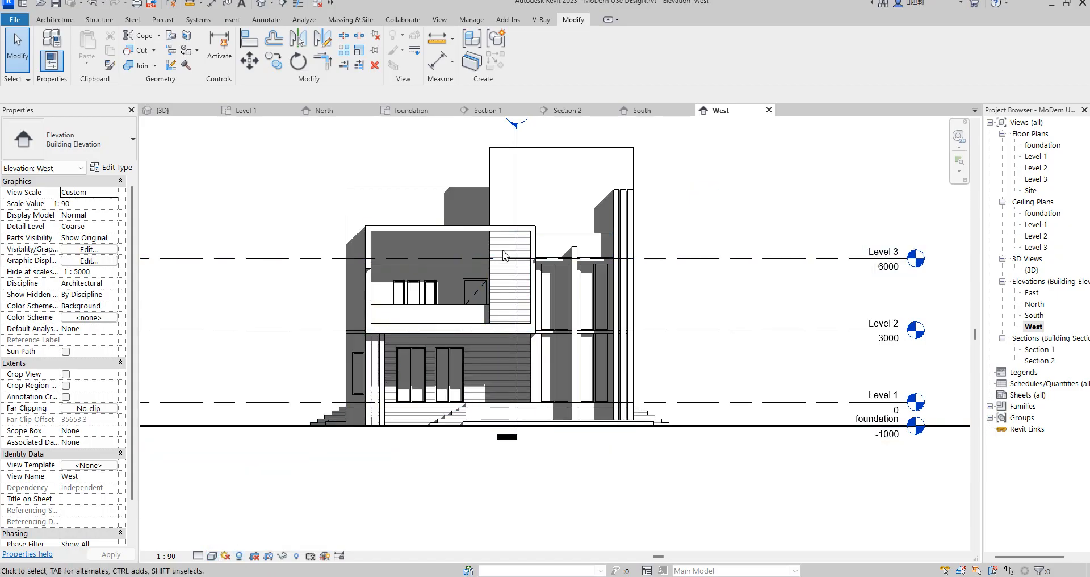
scroll(400, 292, down, 1)
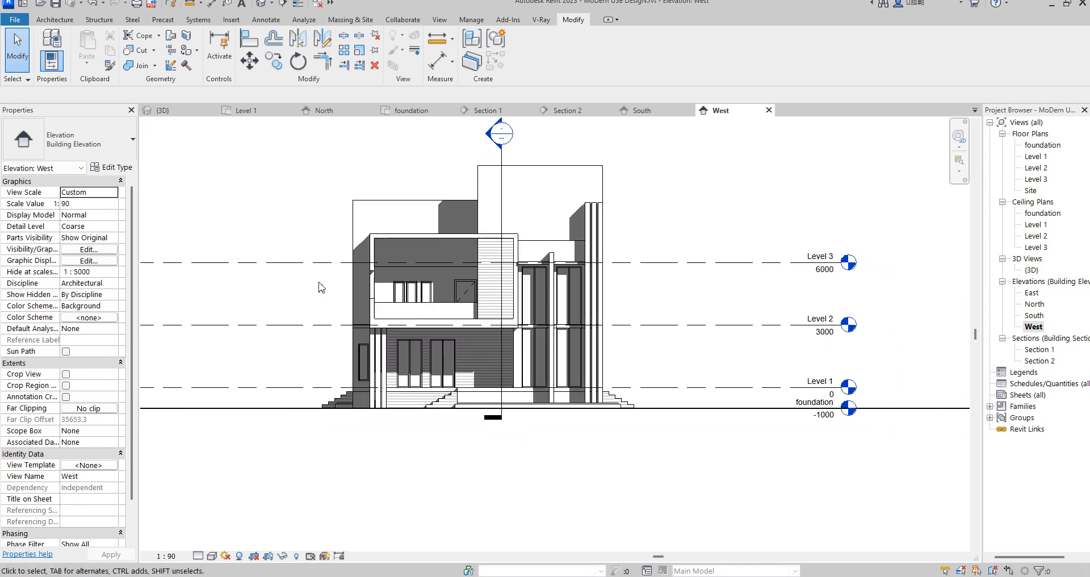
Set the West elevation's sun lighting to an azimuth of 175° and an altitude of 10°.
click(212, 555)
click(258, 475)
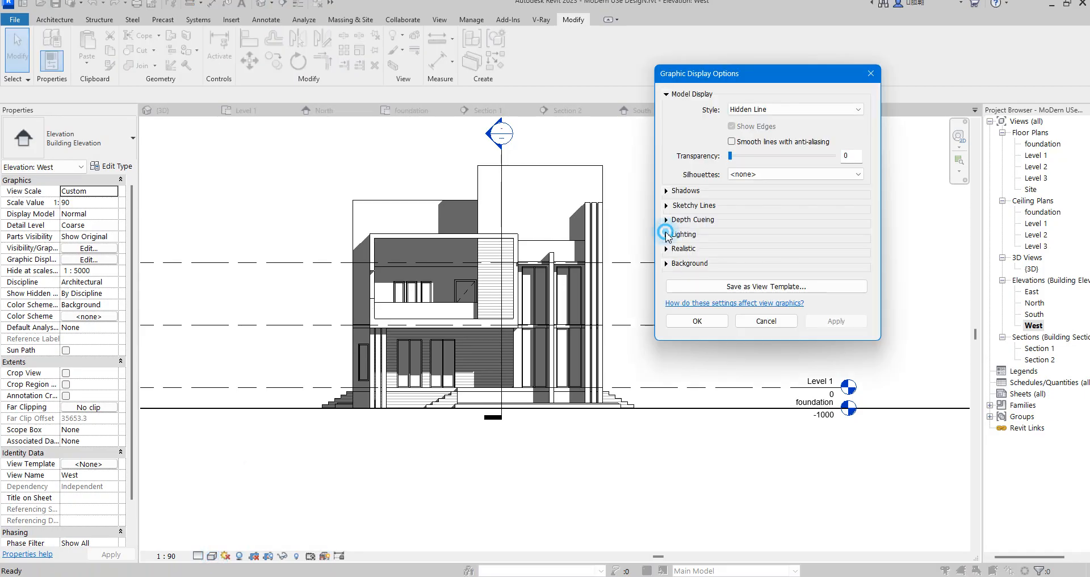
click(666, 234)
click(790, 268)
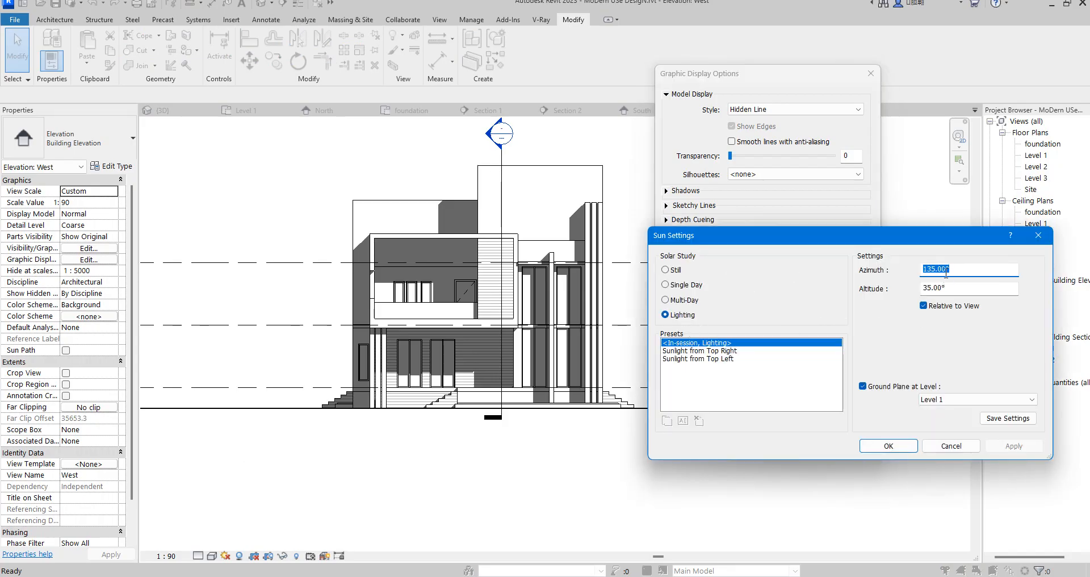
click(931, 270)
double_click(925, 289)
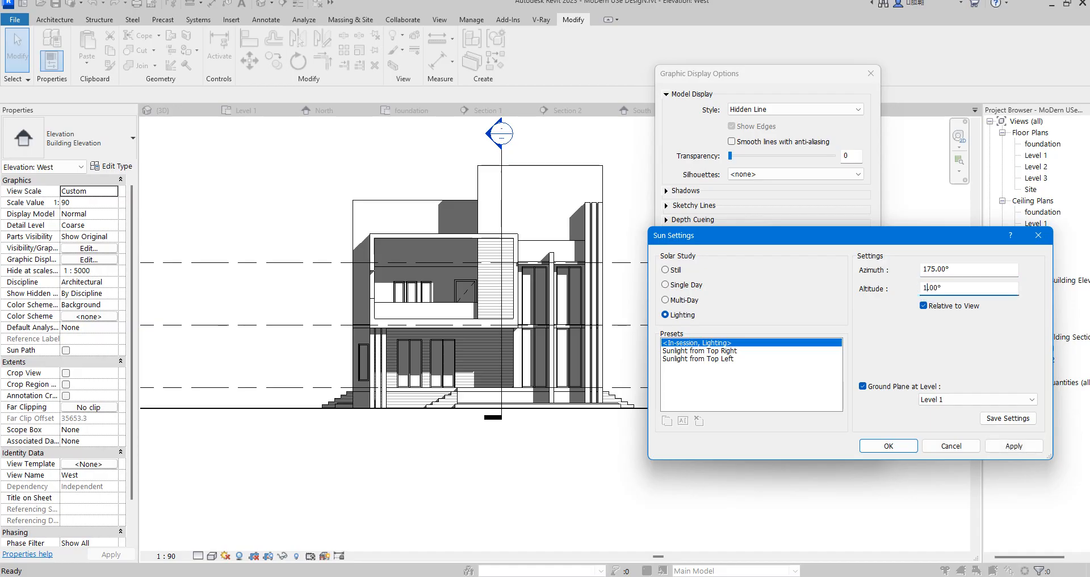
text(10.)
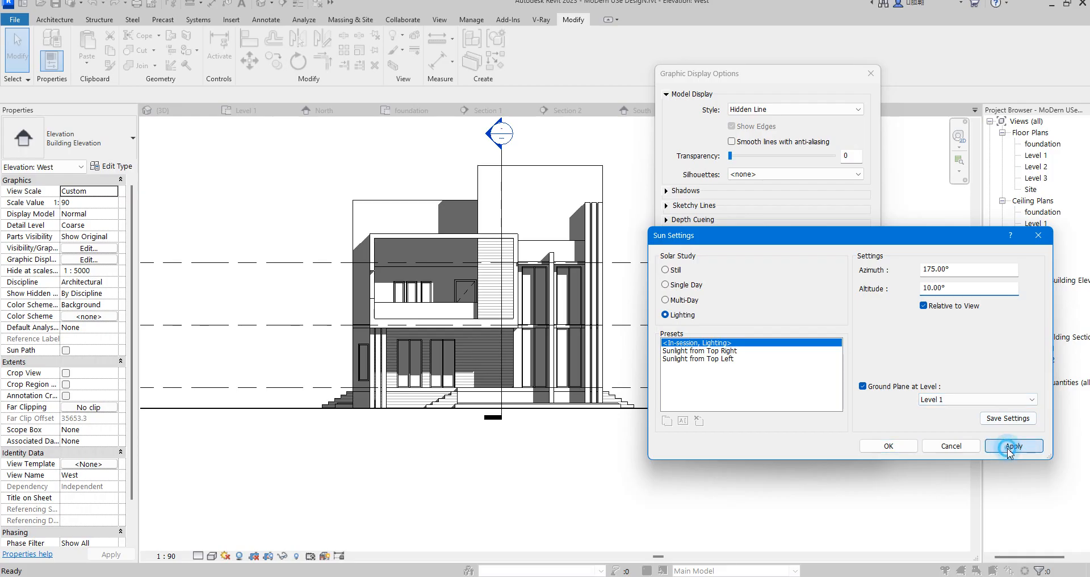
Set the West elevation's sun lighting to azimuth 165° and altitude 15°, and its ambient light to 76.
click(1009, 448)
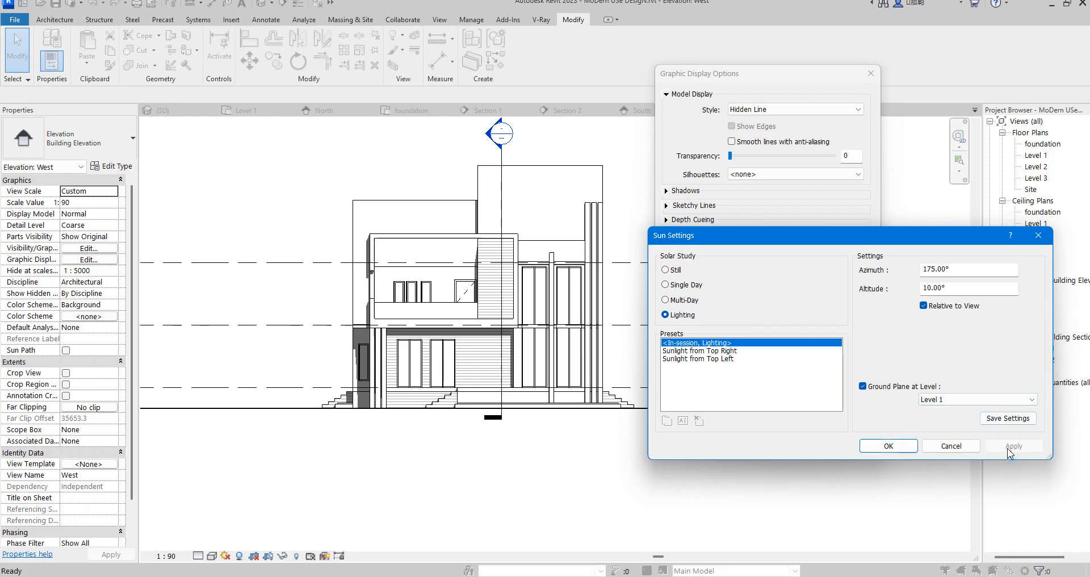
click(930, 268)
click(928, 287)
click(1013, 445)
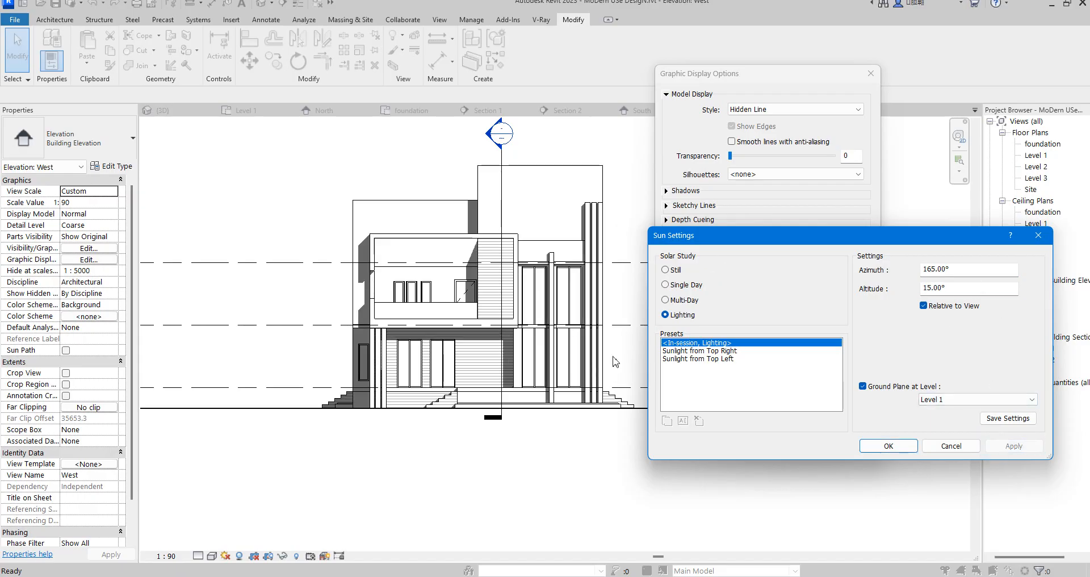
click(888, 446)
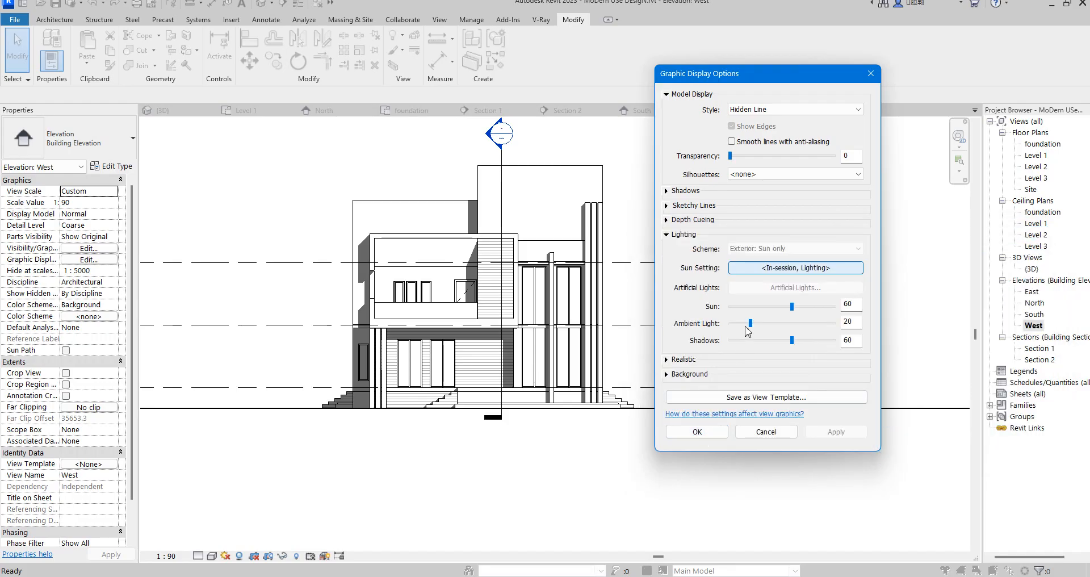
drag(749, 323, 808, 322)
click(820, 436)
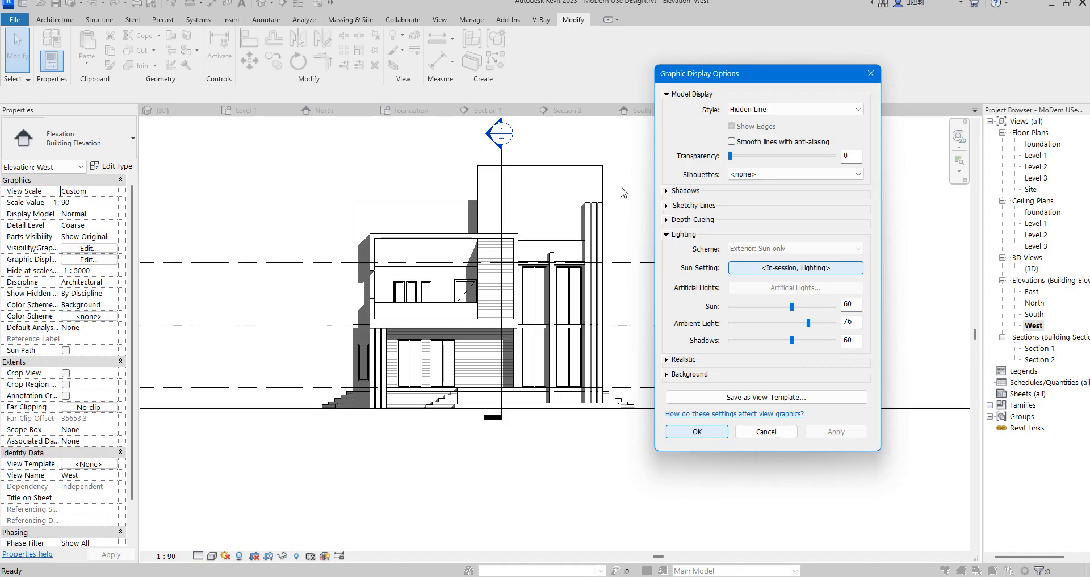
Turn on depth cueing for the West elevation with the fade running from 0 to about 97.
click(667, 220)
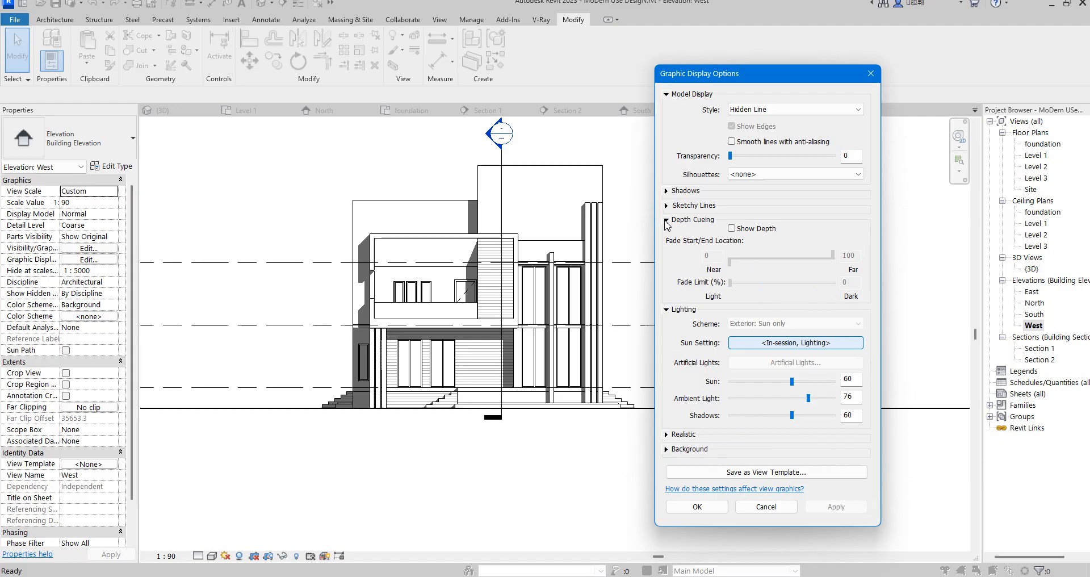
click(735, 229)
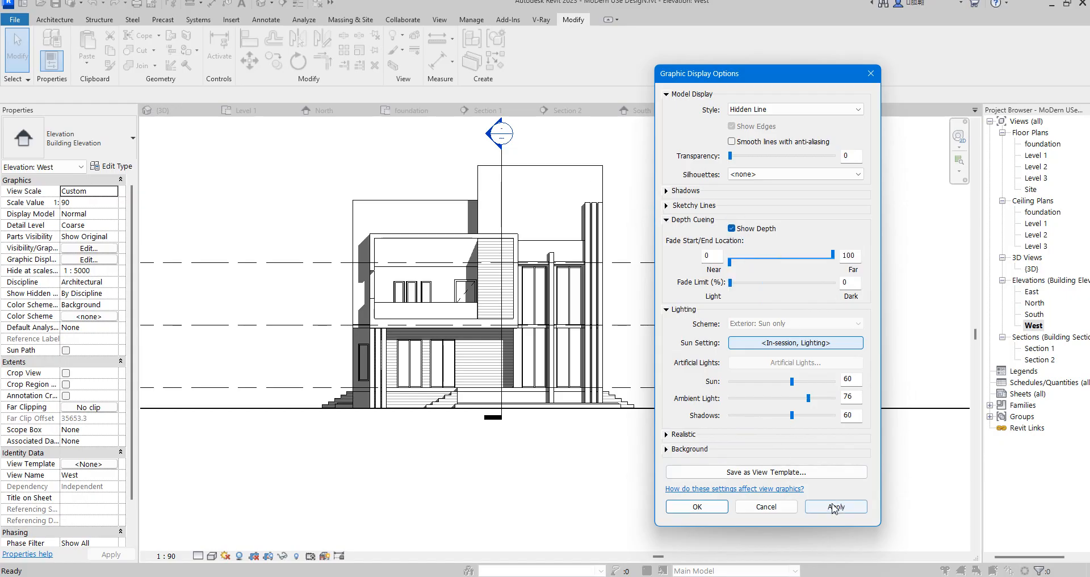
click(834, 505)
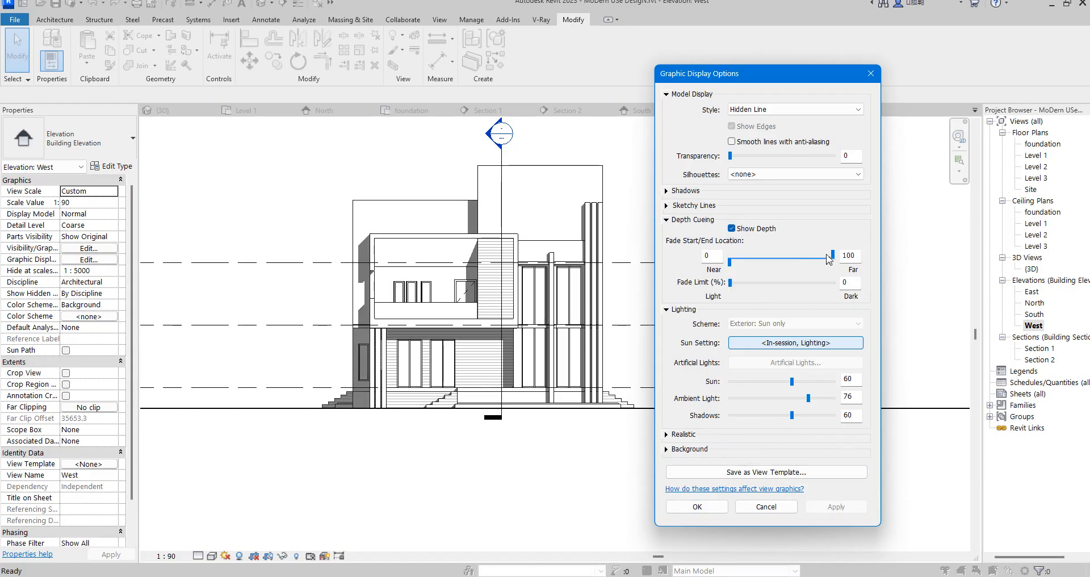
drag(833, 257, 772, 255)
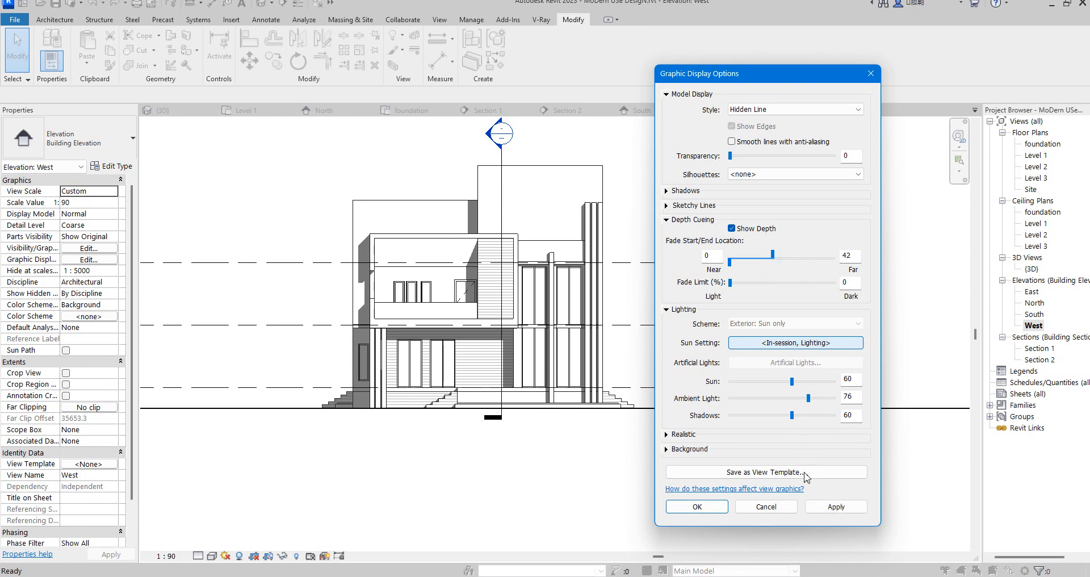
click(827, 509)
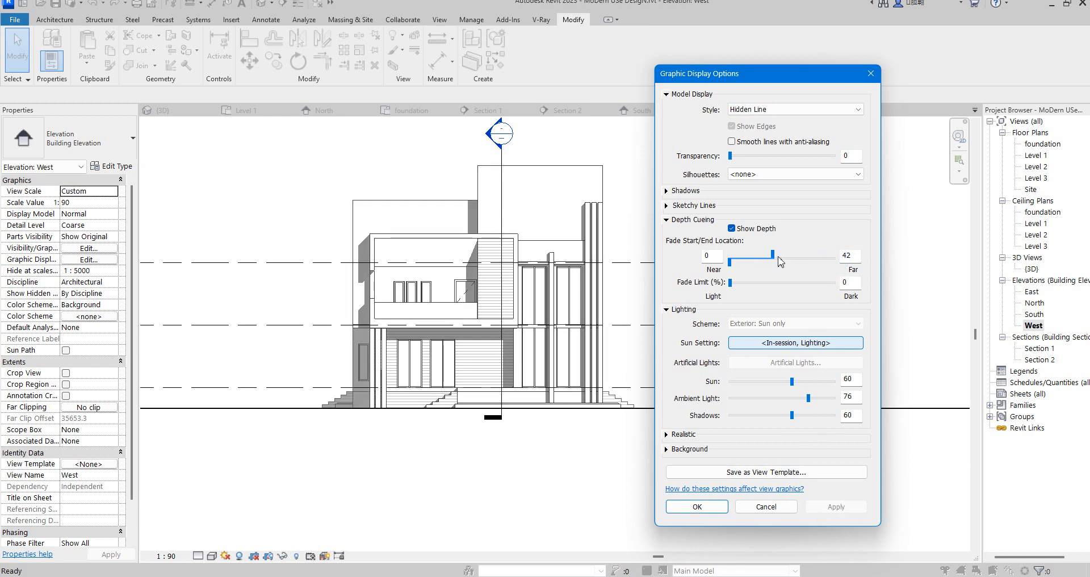
drag(772, 254, 832, 268)
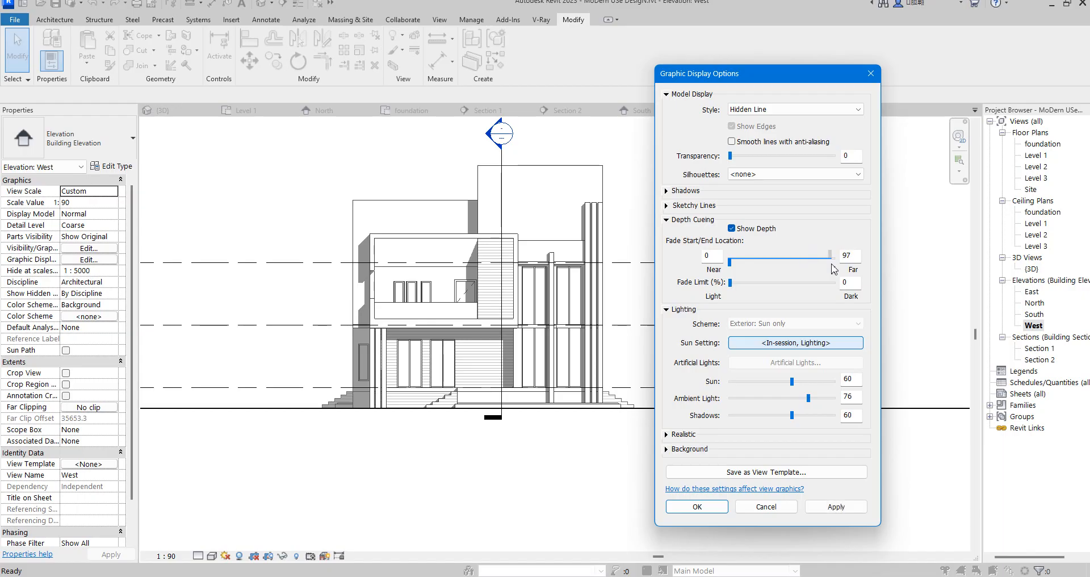
click(835, 506)
click(697, 507)
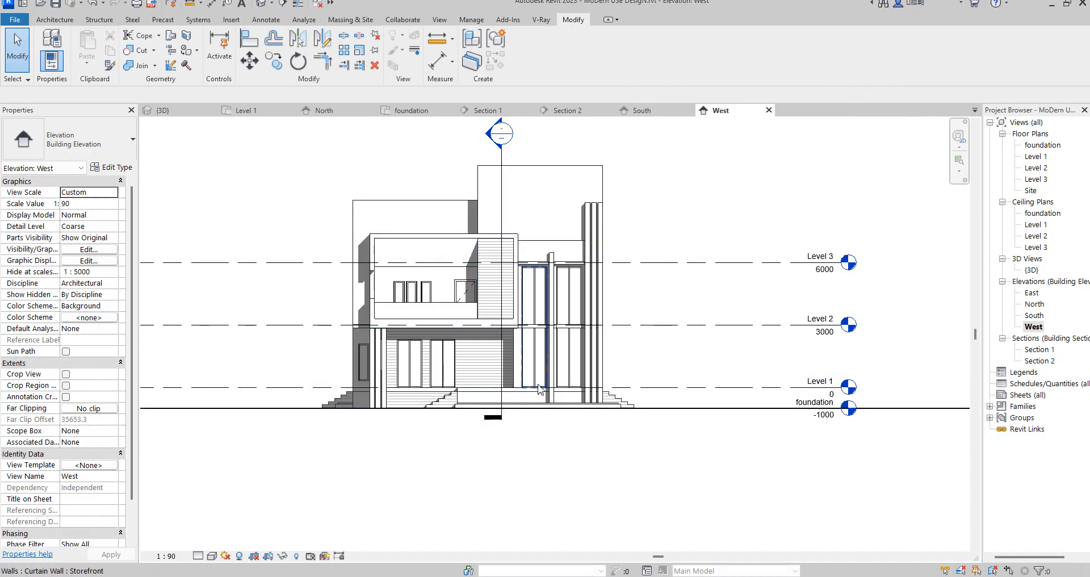
Place one M_RPC Tree - Deciduous Fraxinus - 5.6 Meters in the foundation plan, on the border strip beside the upper entrance steps.
double_click(1040, 146)
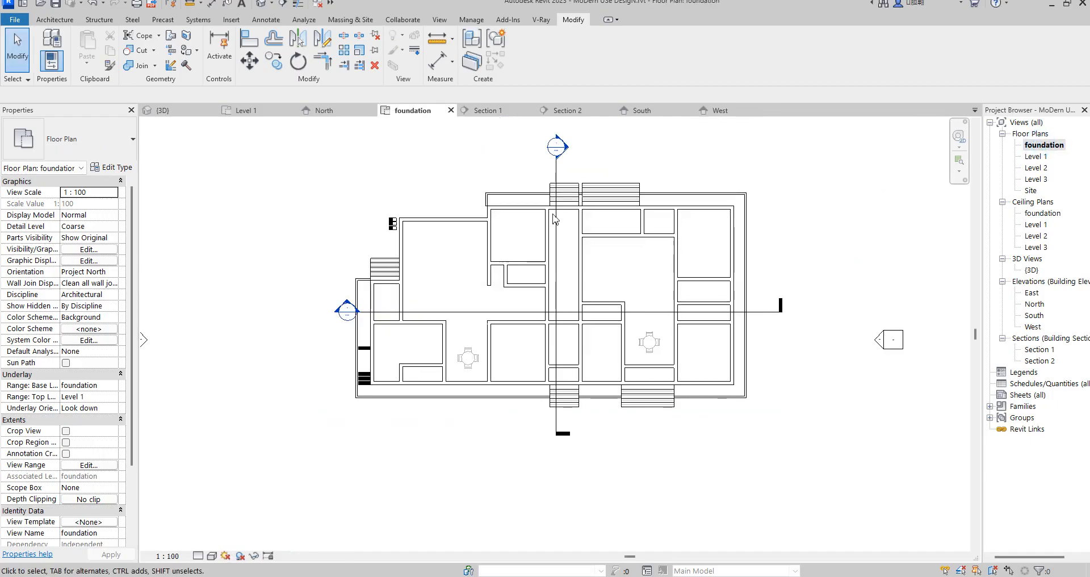
click(63, 22)
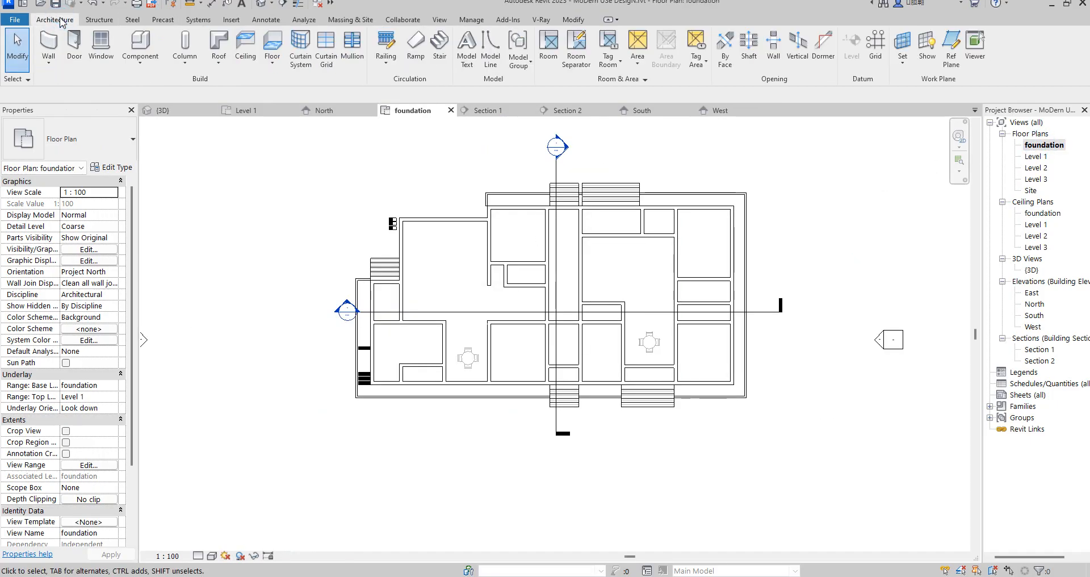
click(131, 67)
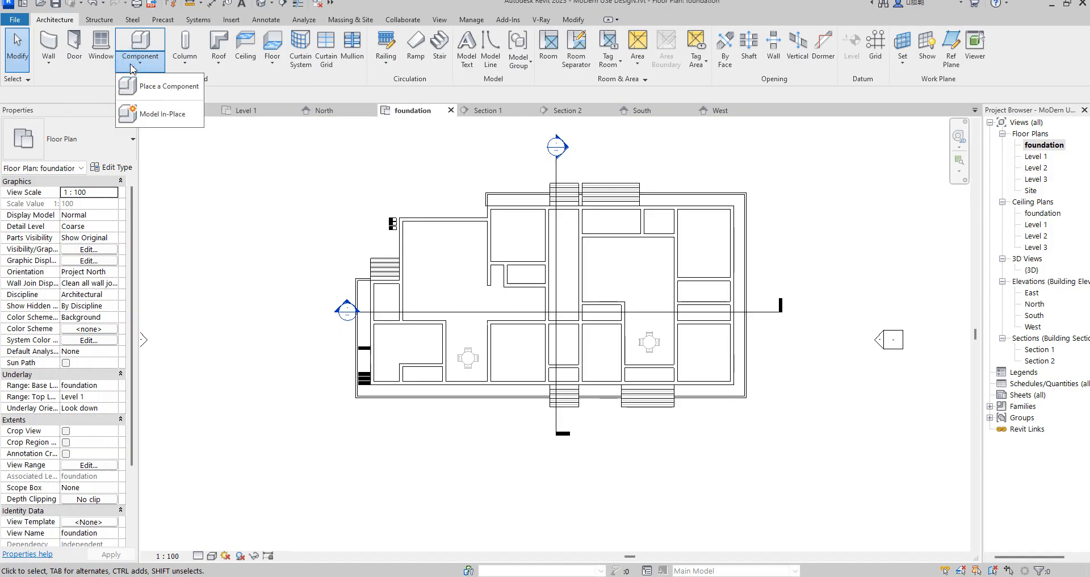
click(167, 86)
click(85, 142)
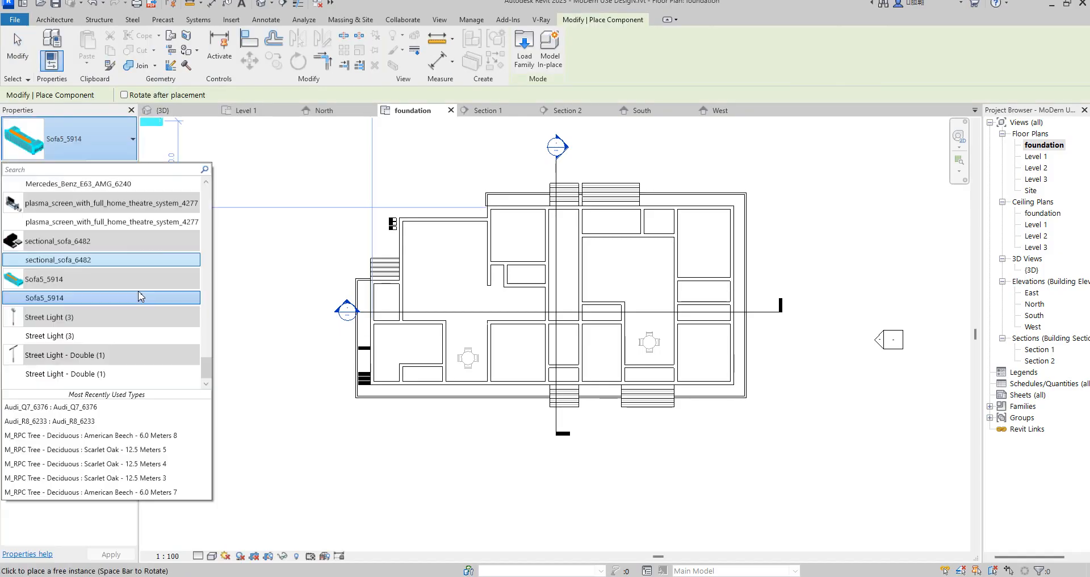
drag(206, 366, 208, 283)
click(60, 242)
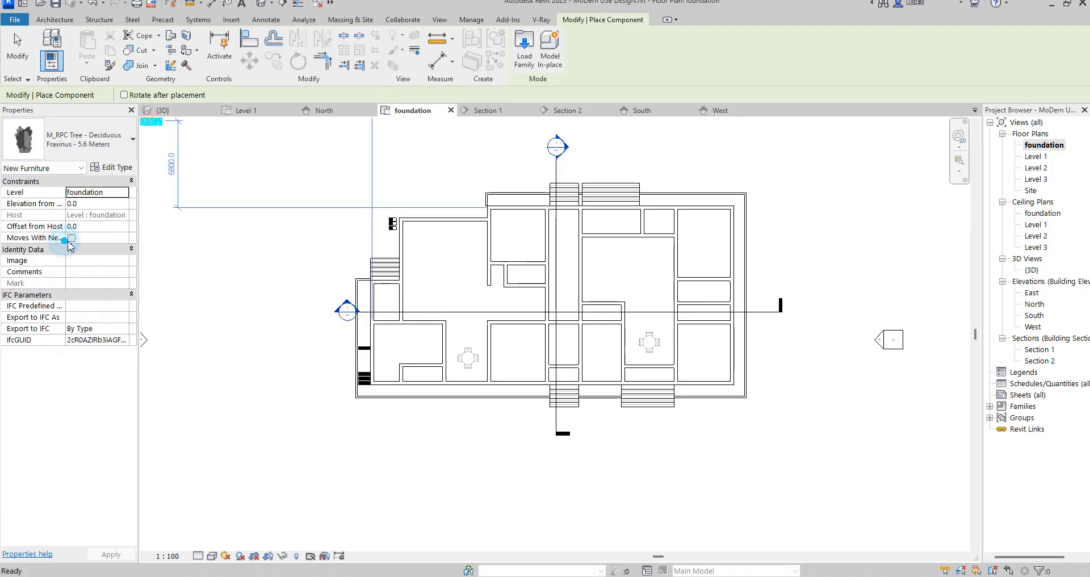
scroll(545, 192, up, 4)
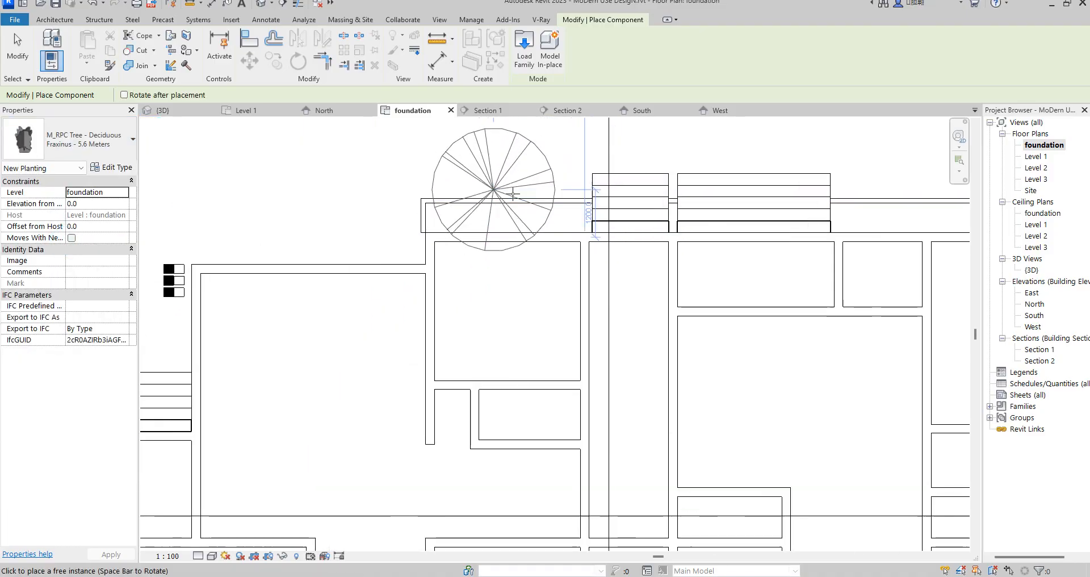
click(480, 200)
scroll(454, 202, down, 2)
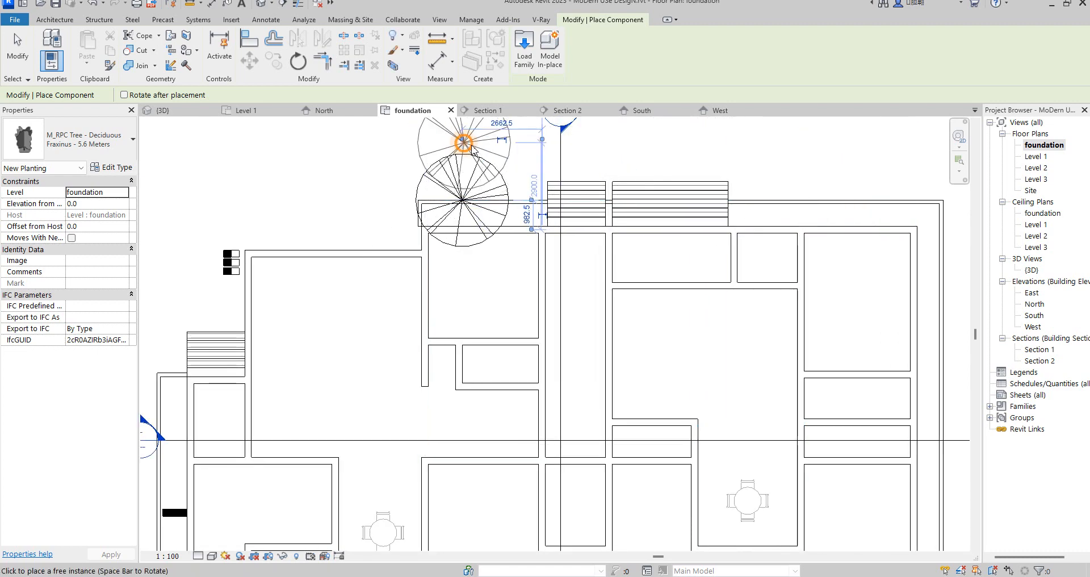
right_click(511, 175)
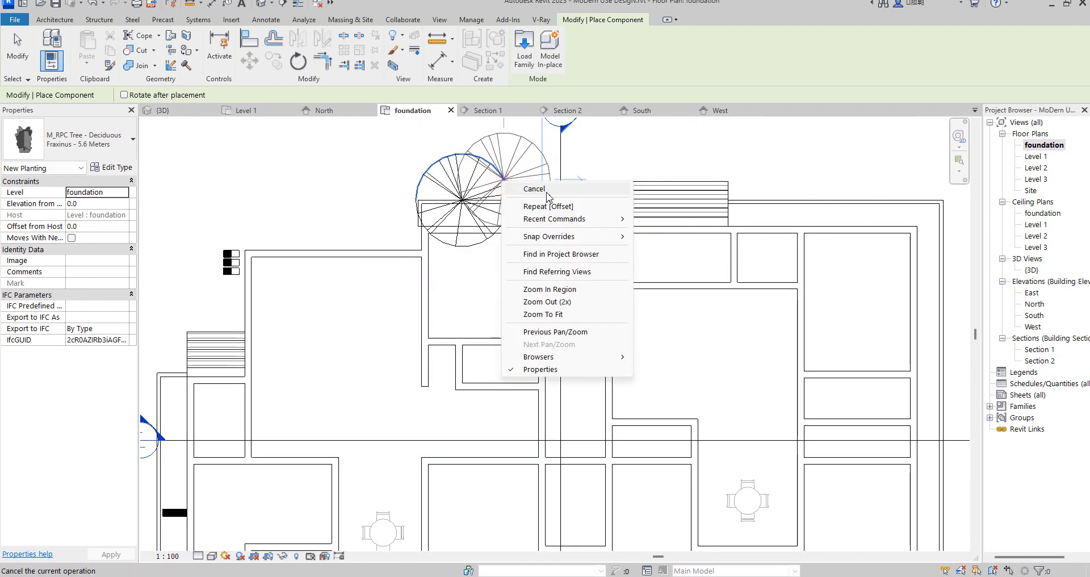
click(533, 185)
Change the placed tree type's render appearance to Thevetia from the Shrubs & Grasses class and reduce its height to shrub size.
click(503, 186)
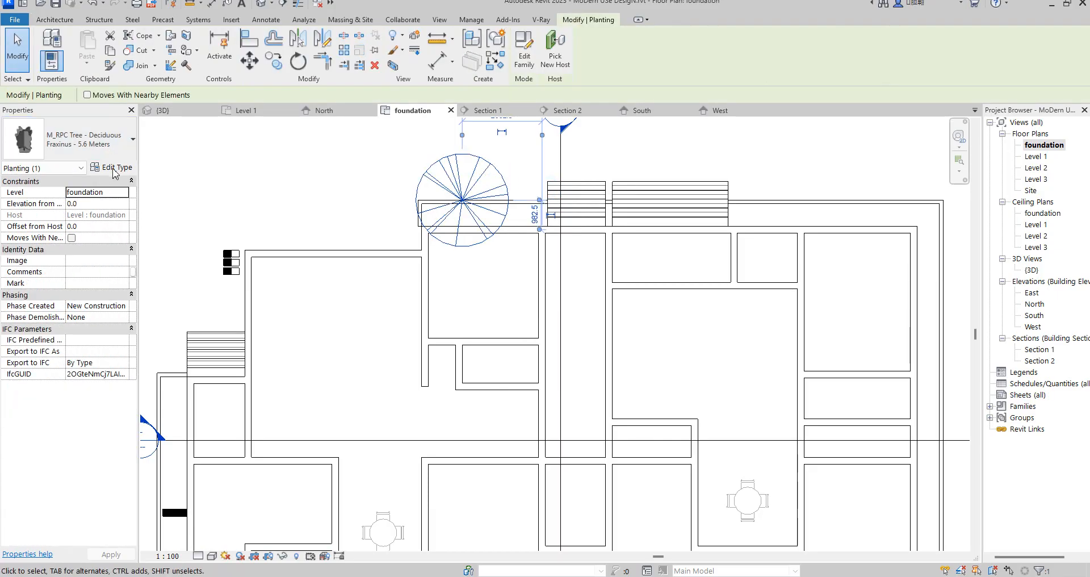
click(113, 168)
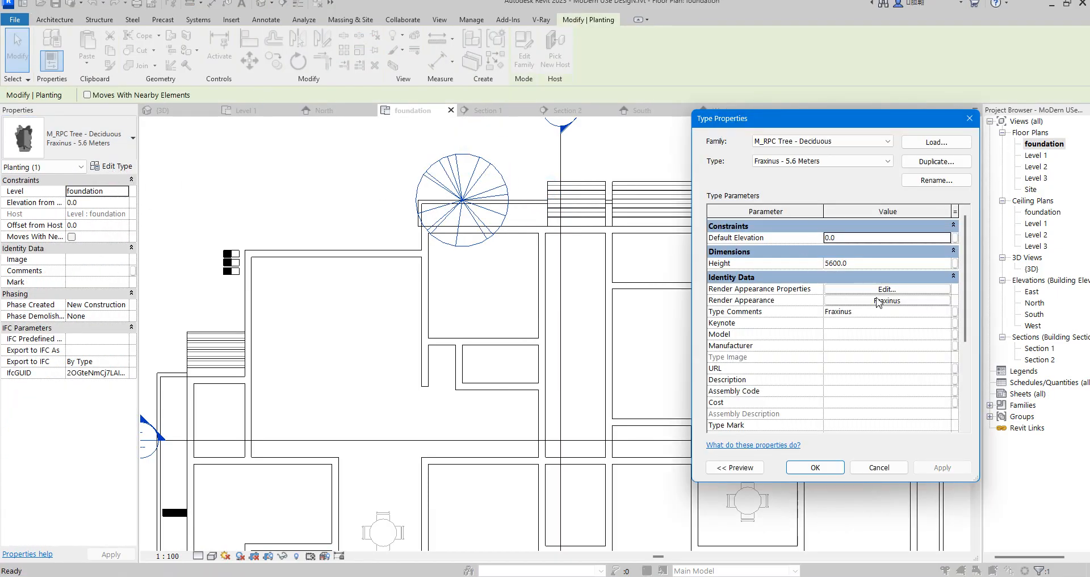
click(895, 301)
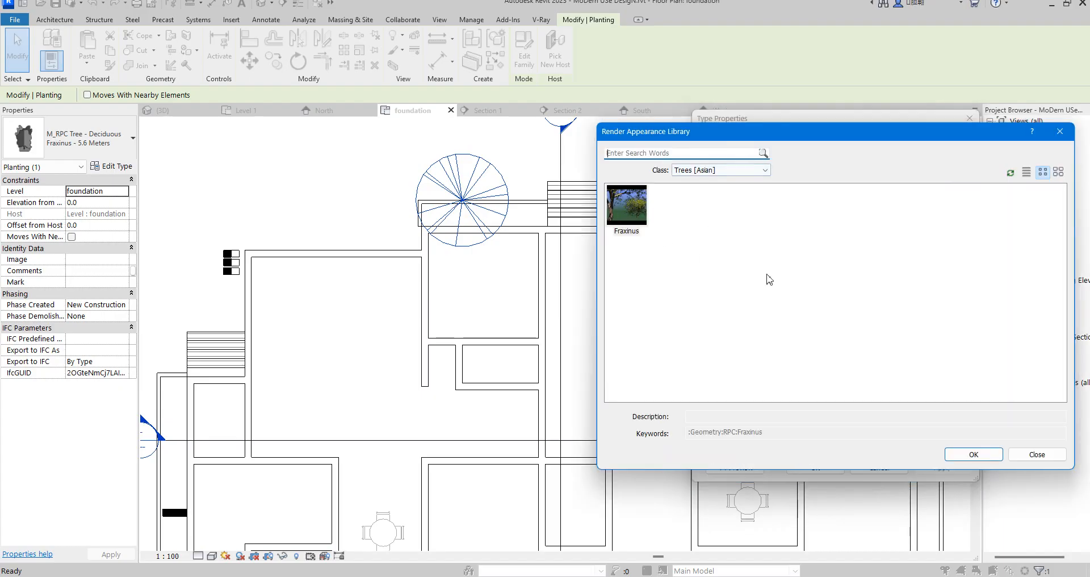
click(1059, 131)
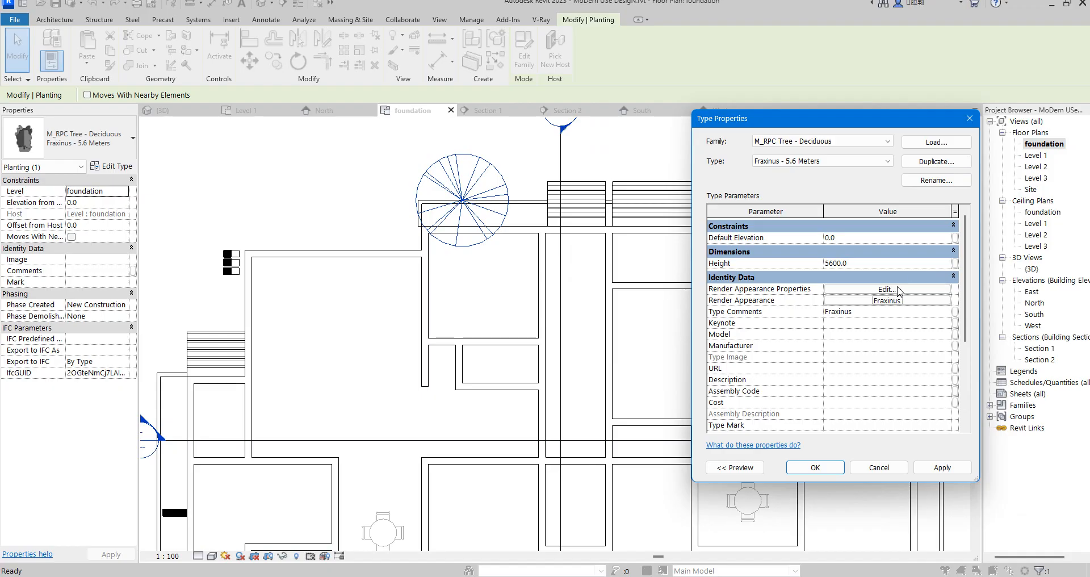
click(886, 289)
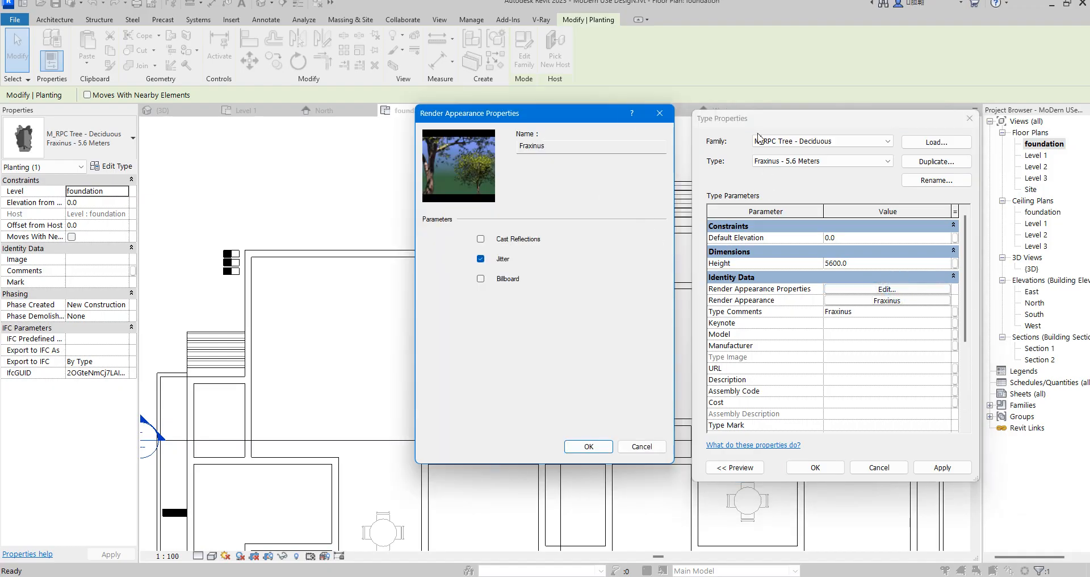
click(658, 113)
click(888, 302)
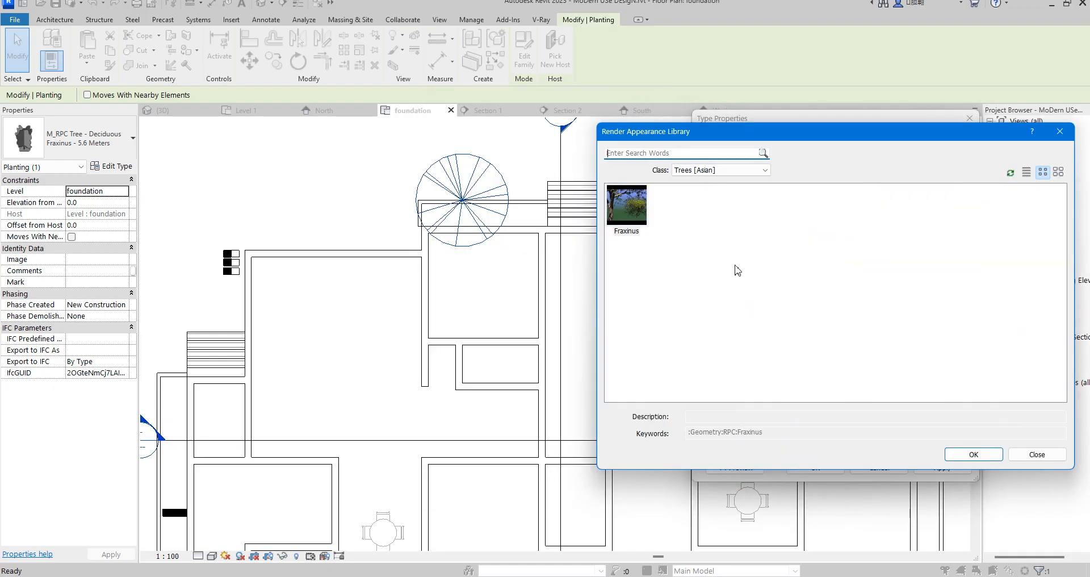
click(737, 171)
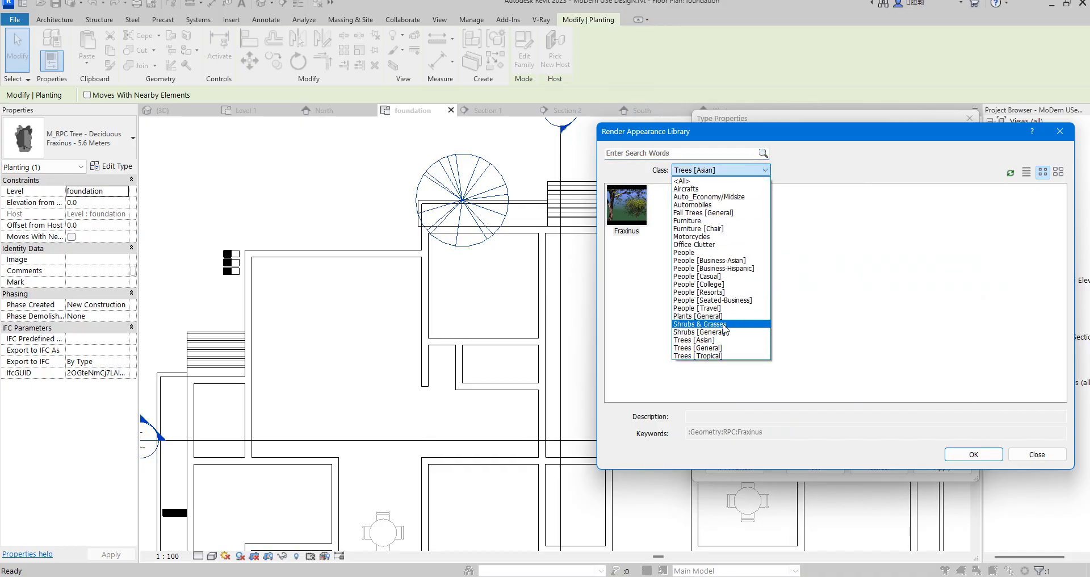
click(723, 324)
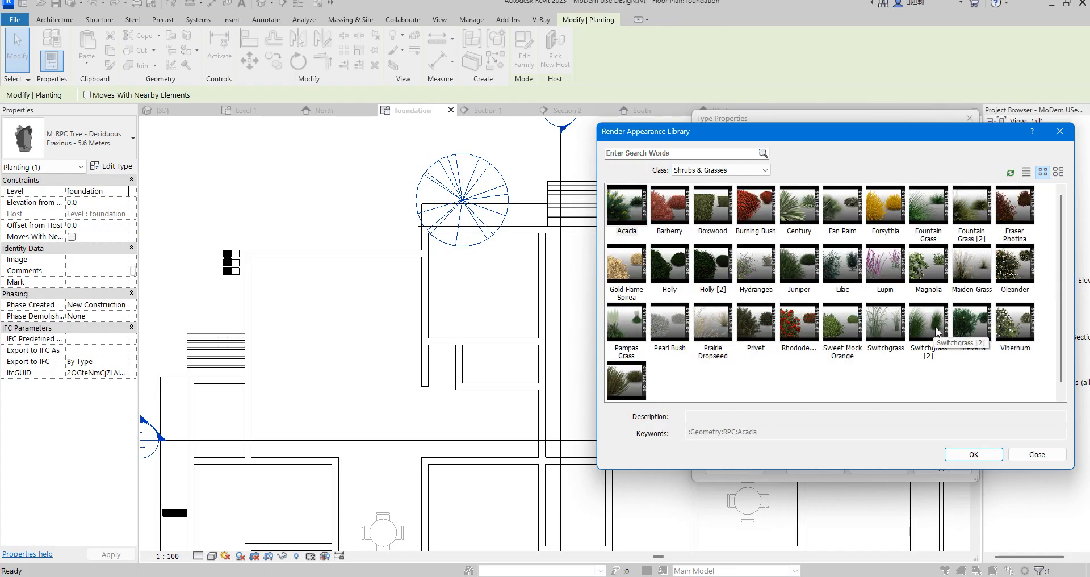
click(972, 333)
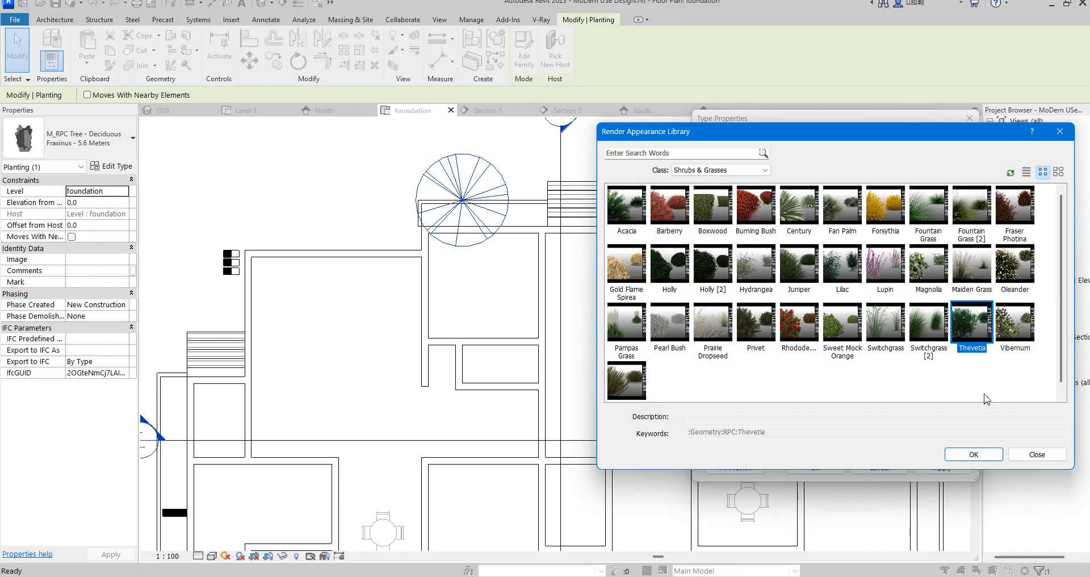
click(970, 455)
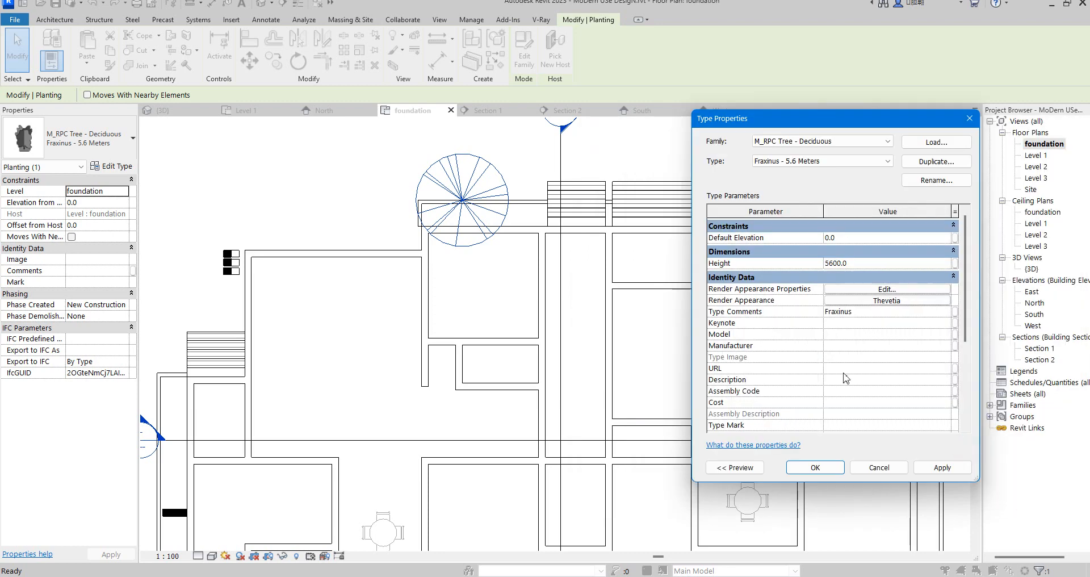
click(859, 265)
click(815, 467)
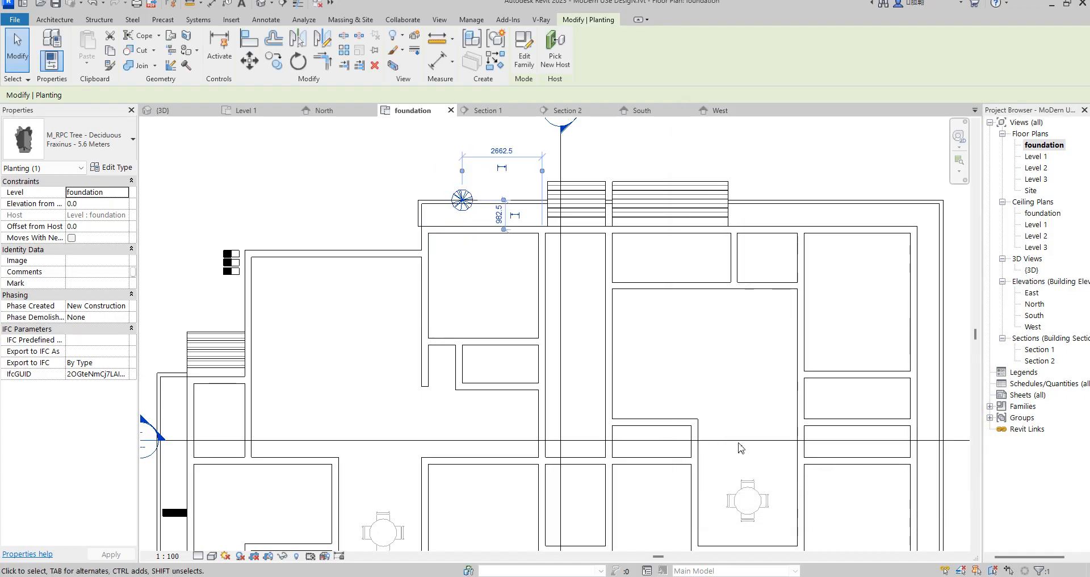
Move the shrub inside the border strip's upper-left corner and make three copies in a row up to the entrance steps.
scroll(477, 200, up, 2)
drag(477, 200, 446, 228)
click(273, 61)
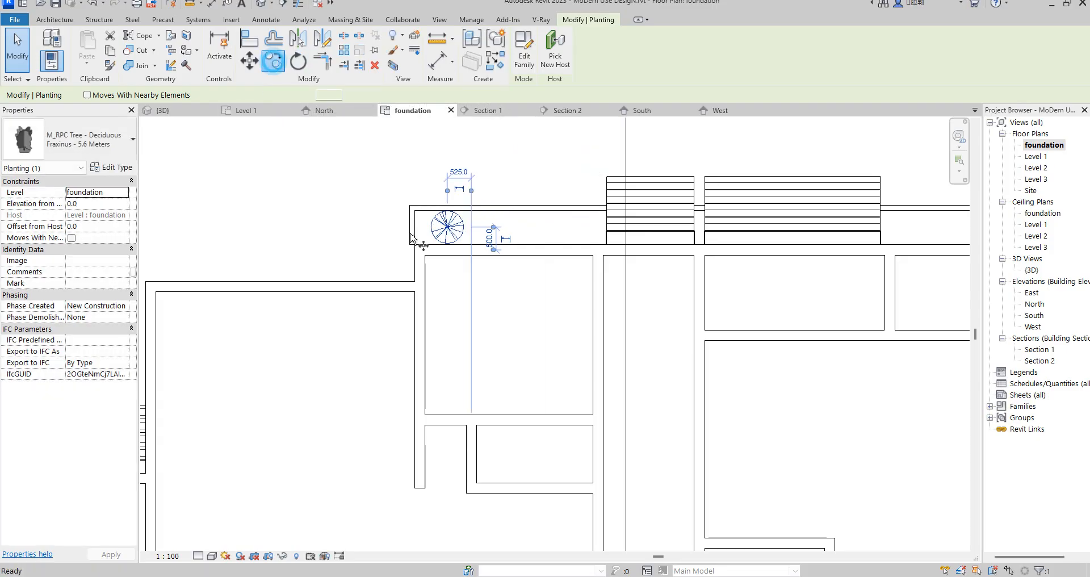
click(447, 227)
click(488, 227)
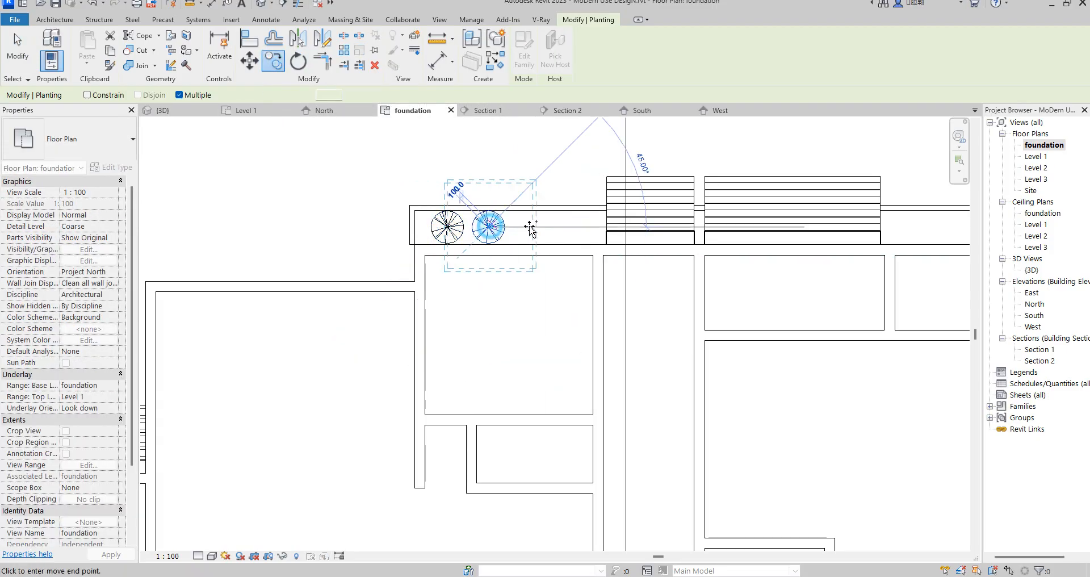
click(529, 227)
click(575, 227)
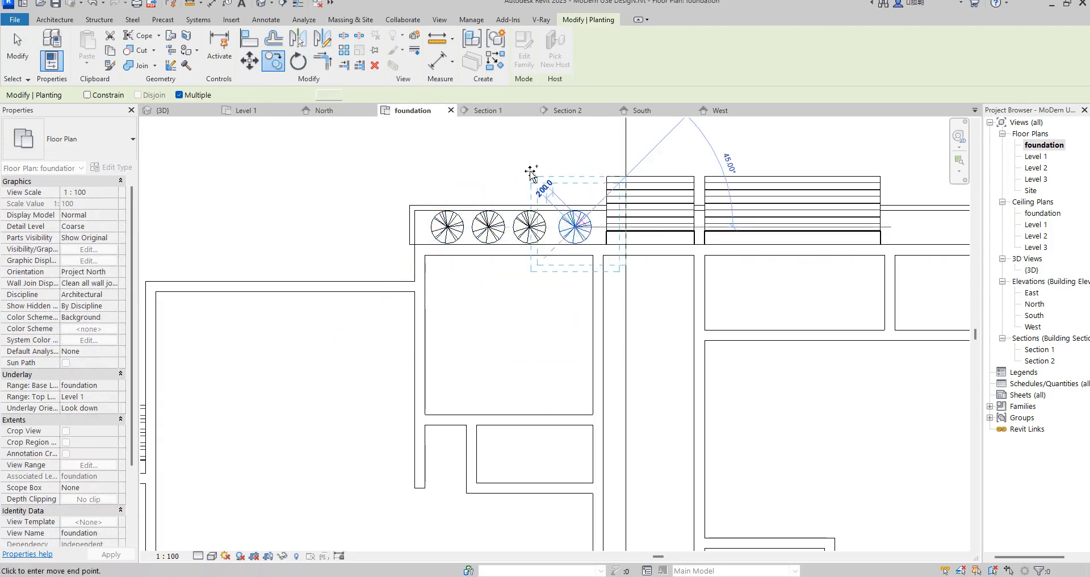
key(Escape)
key(Escape)
Copy the row of four shrubs twice along the upper border strip, from the wider entrance steps to the far corner.
drag(410, 143, 597, 260)
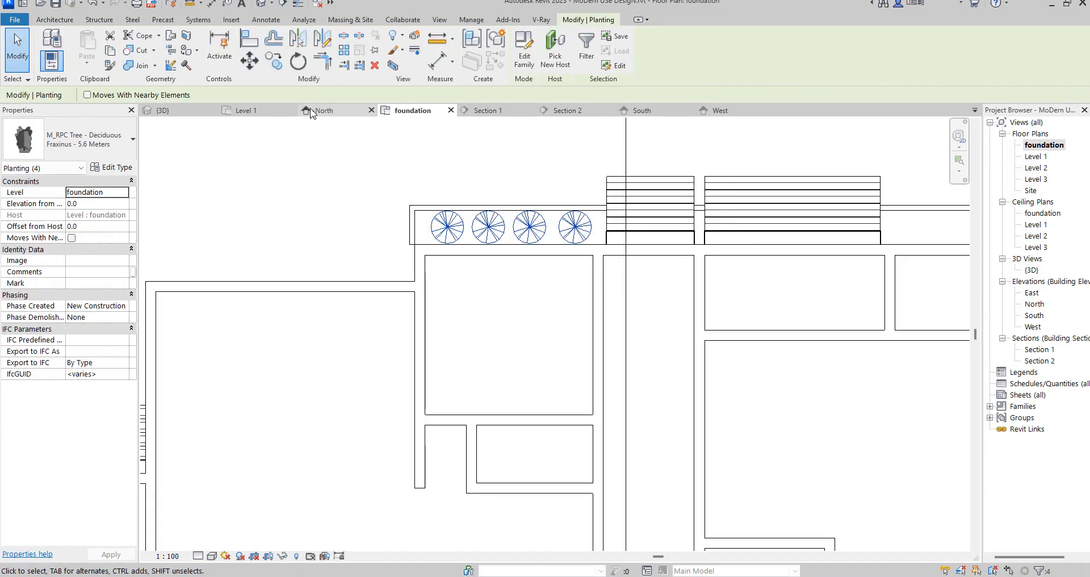
click(273, 60)
click(513, 228)
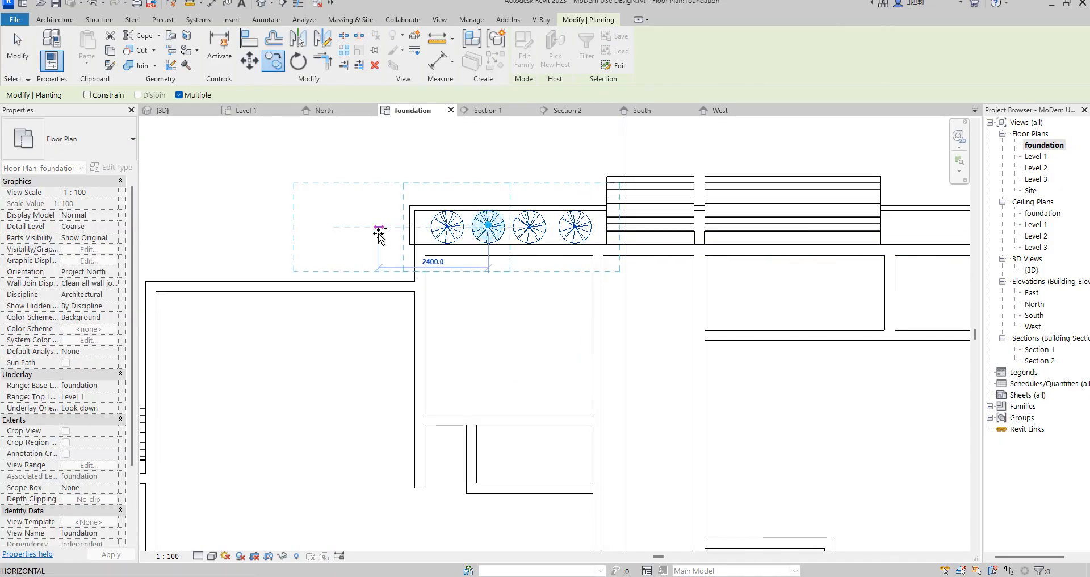
scroll(379, 234, down, 3)
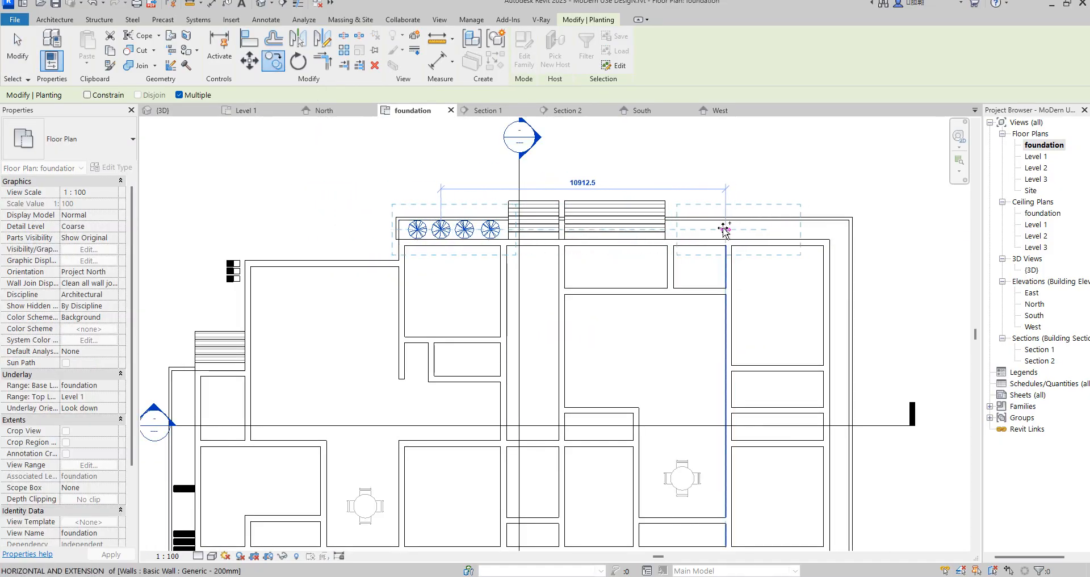
click(713, 226)
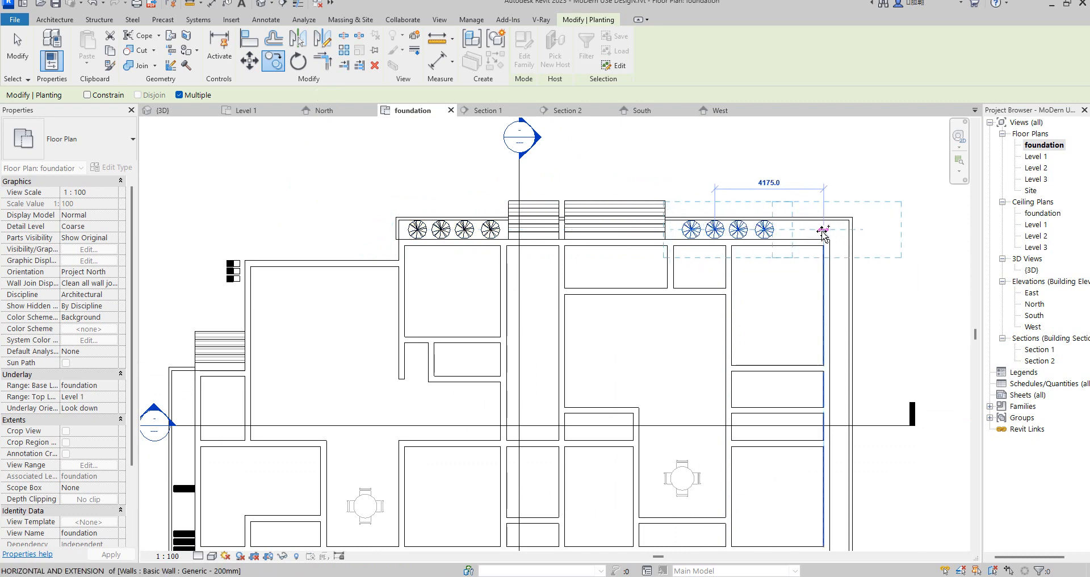
scroll(754, 241, down, 2)
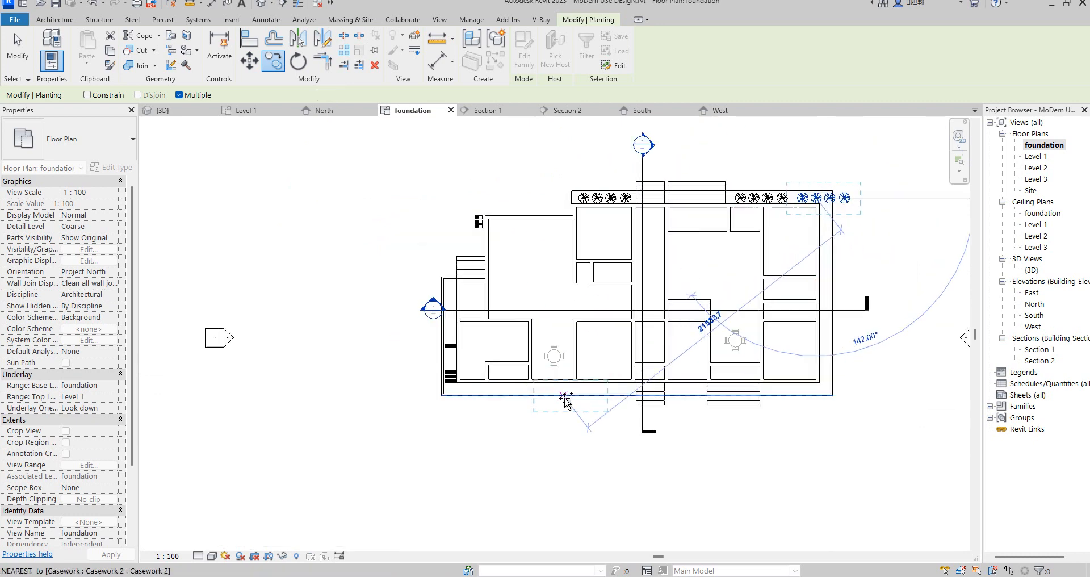
Place four more copies of the four-shrub row along the lower border strip, keeping both flights of entrance steps clear.
scroll(360, 397, up, 4)
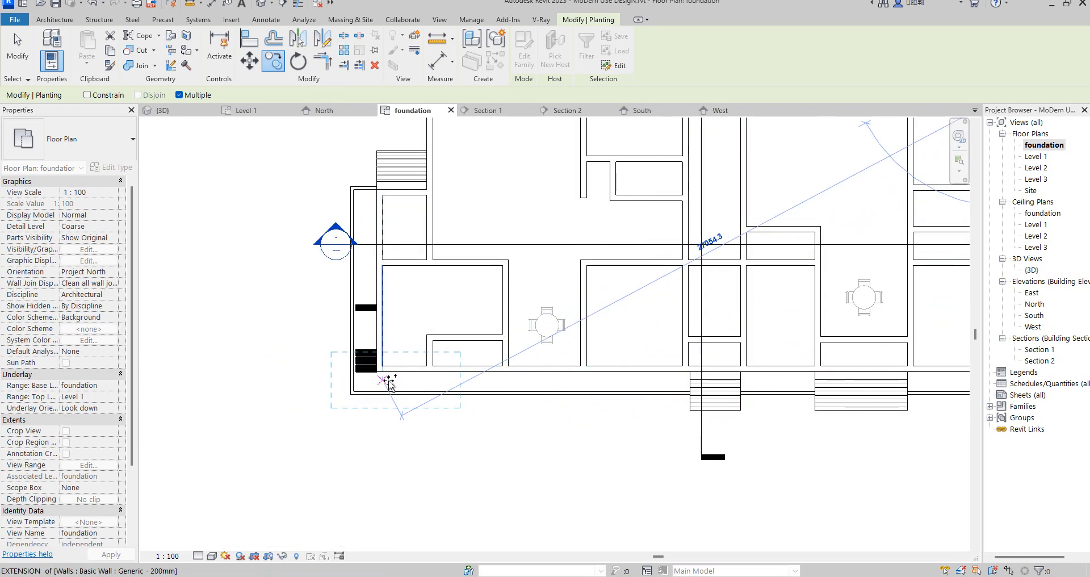
click(386, 379)
click(494, 379)
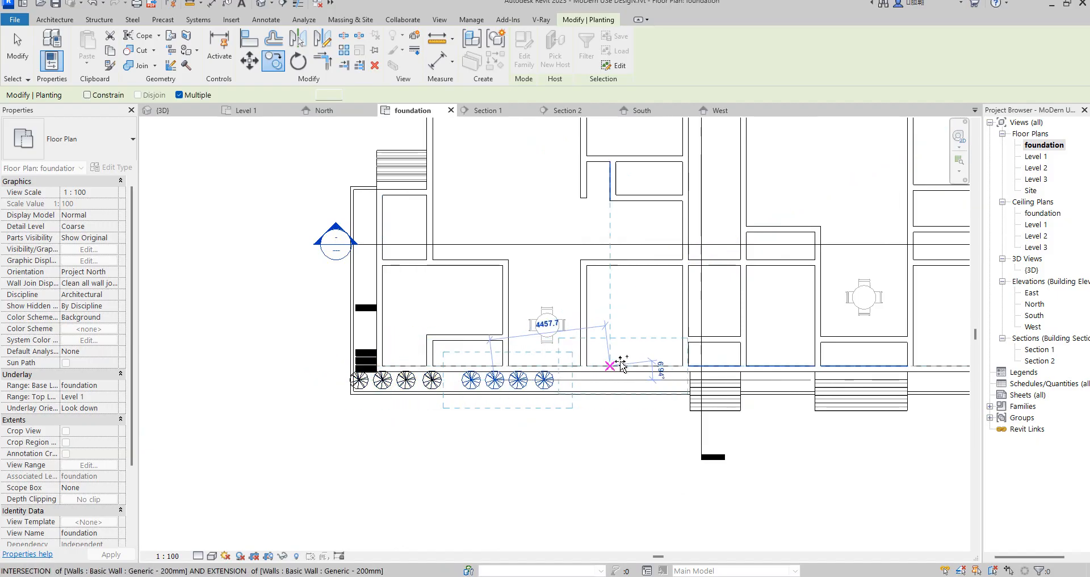
click(625, 379)
scroll(446, 376, down, 3)
scroll(713, 381, up, 2)
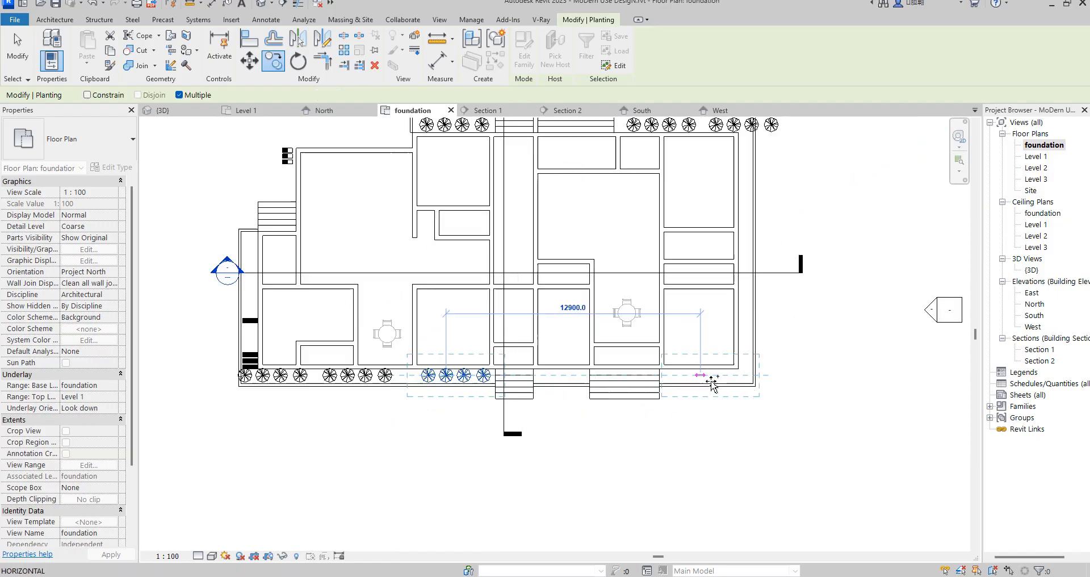
click(706, 378)
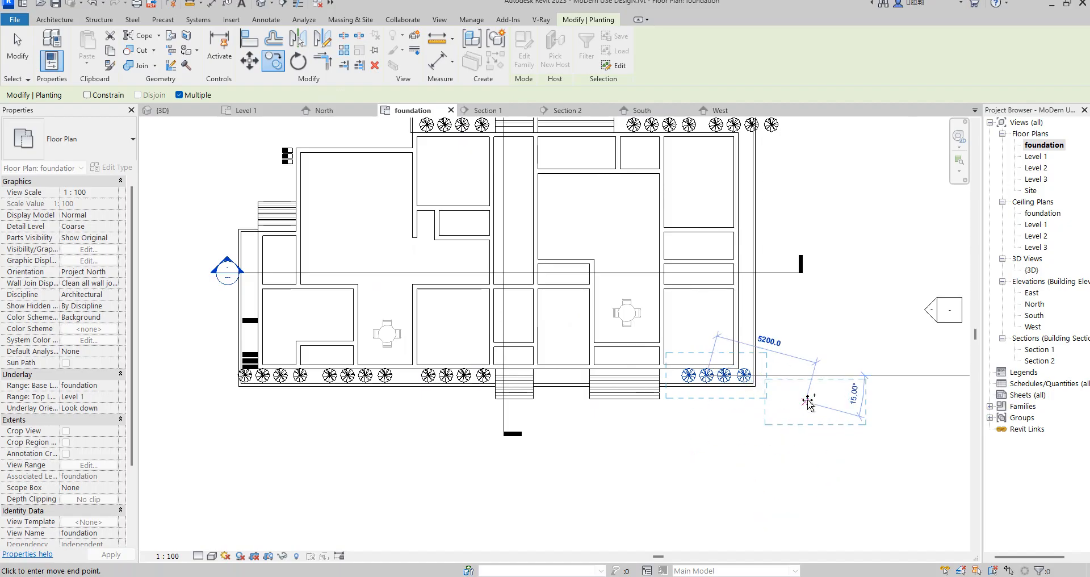
key(Escape)
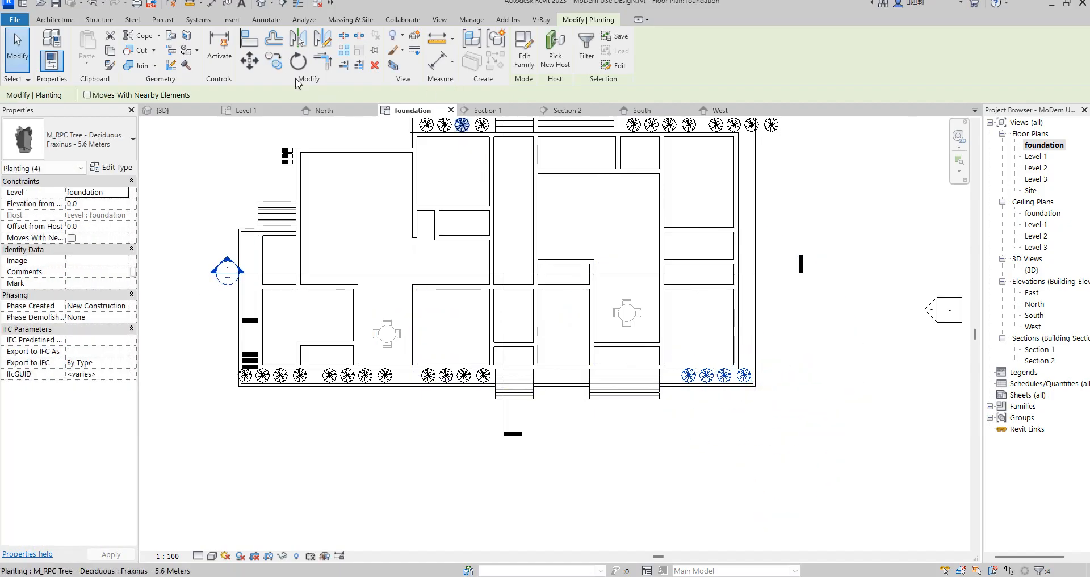
Copy the last four-shrub row of the lower strip to the empty area outside the left side of the house.
click(272, 59)
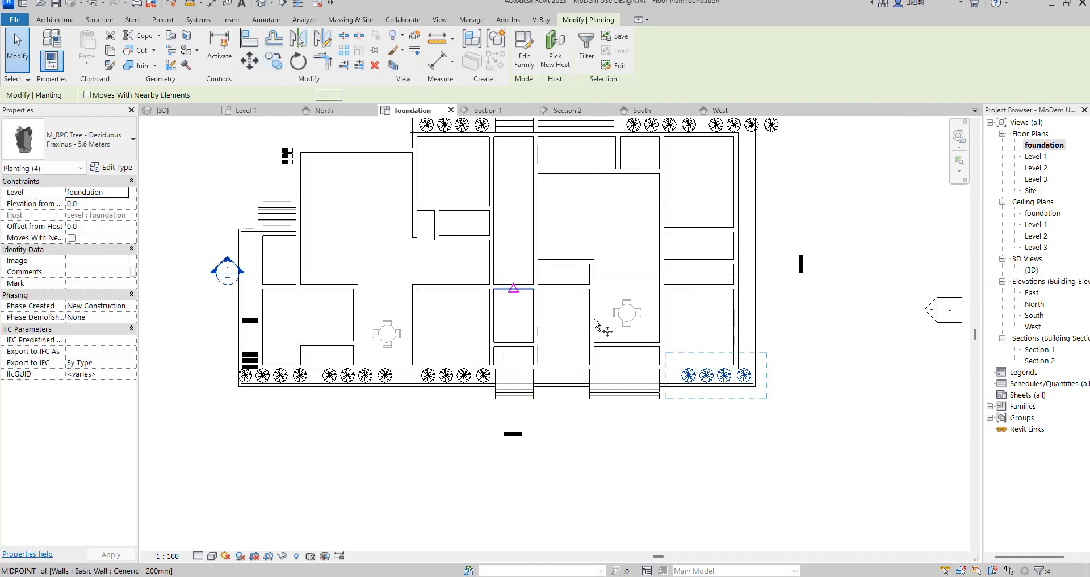
click(714, 375)
scroll(199, 286, up, 1)
scroll(351, 284, down, 3)
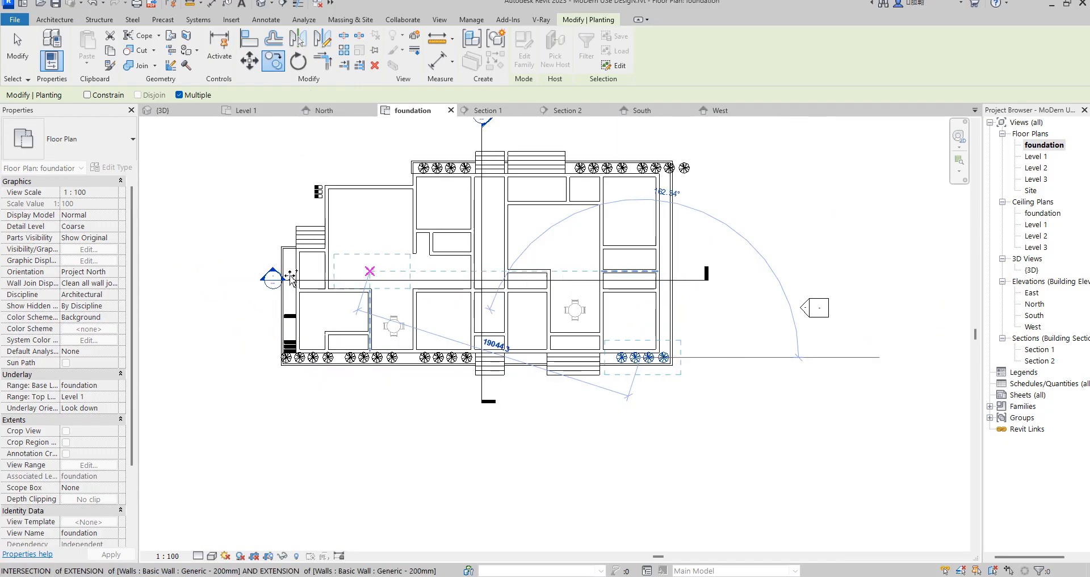
scroll(230, 284, up, 1)
click(212, 297)
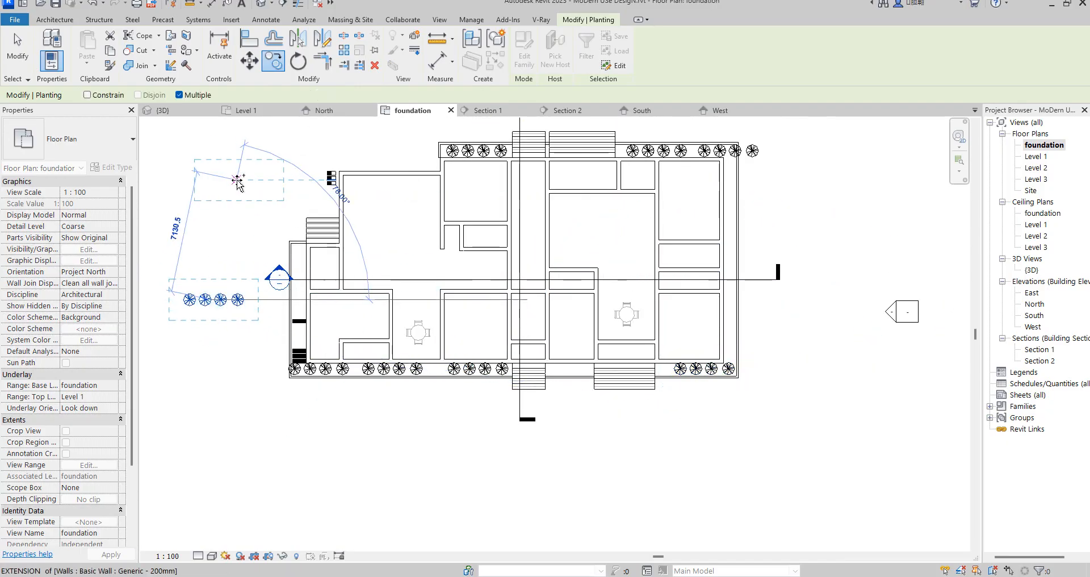
key(Escape)
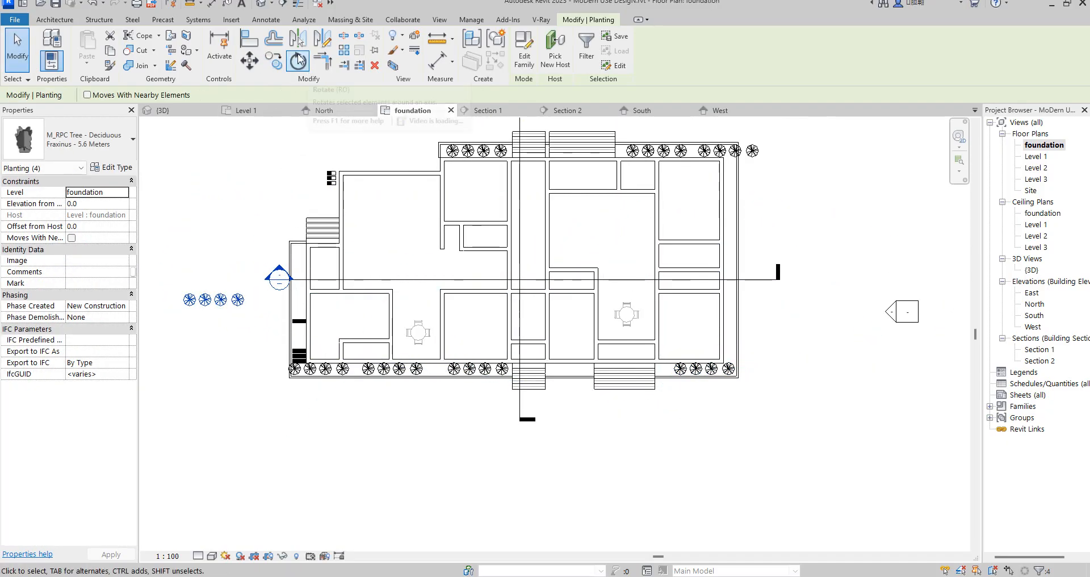
Rotate the outside shrub row by 90 degrees as a copy to get a vertical row.
click(298, 61)
click(213, 205)
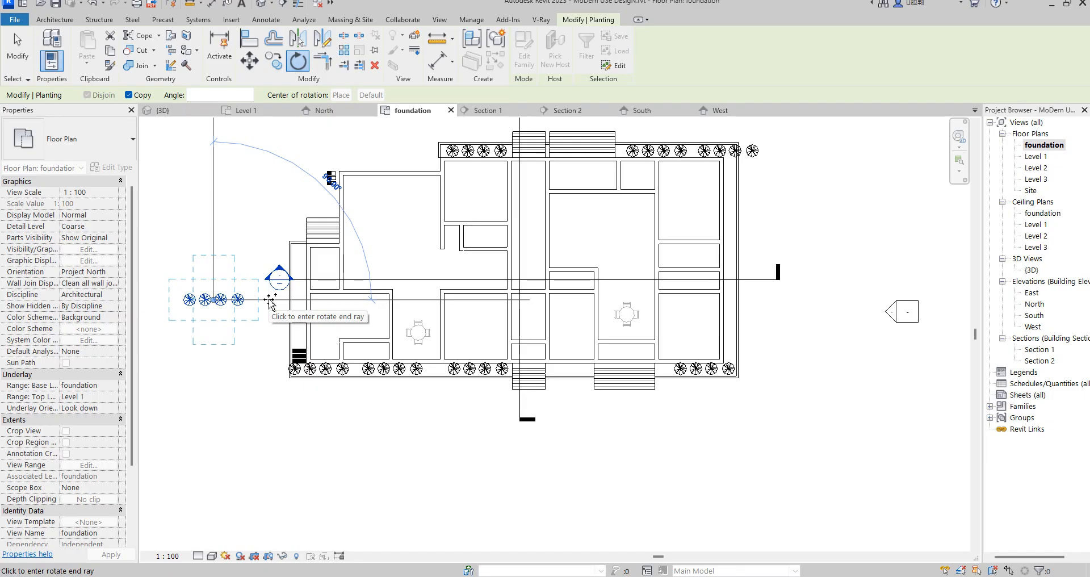
click(270, 299)
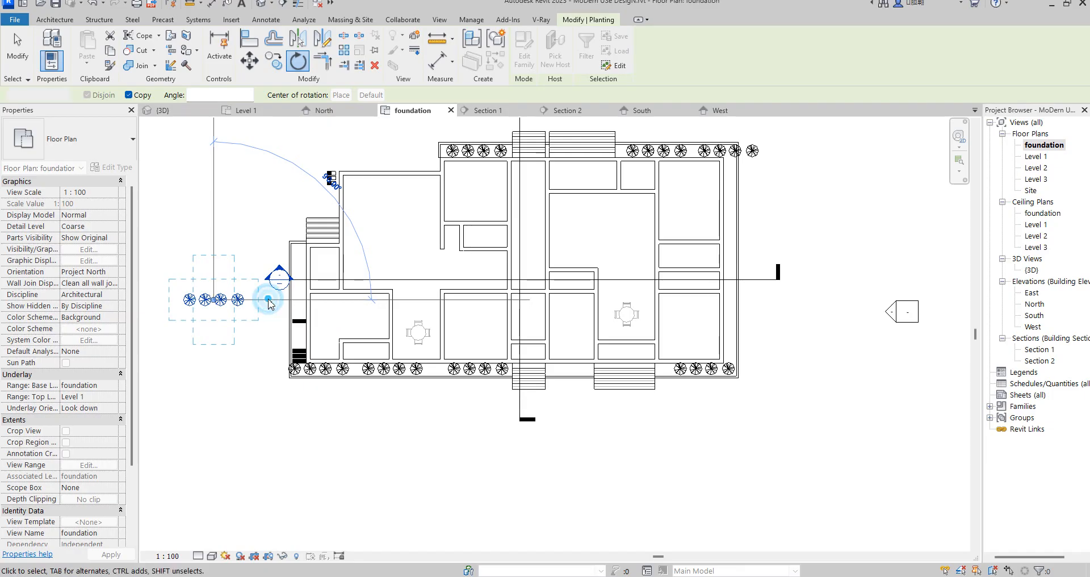
Move the vertical shrub row into the left border strip below the side steps and delete the horizontal row outside the house.
click(249, 63)
click(214, 282)
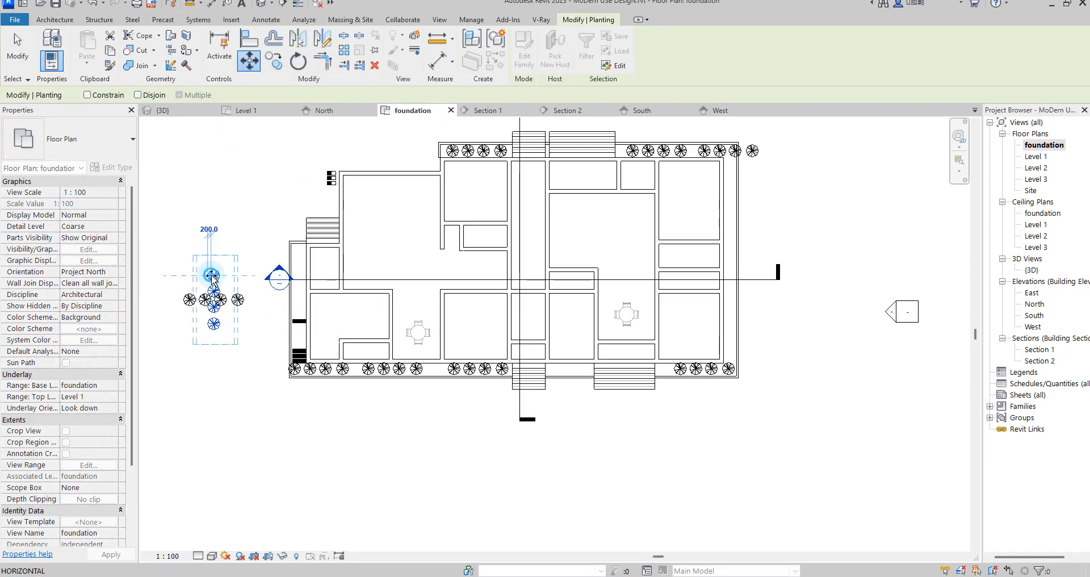
click(299, 249)
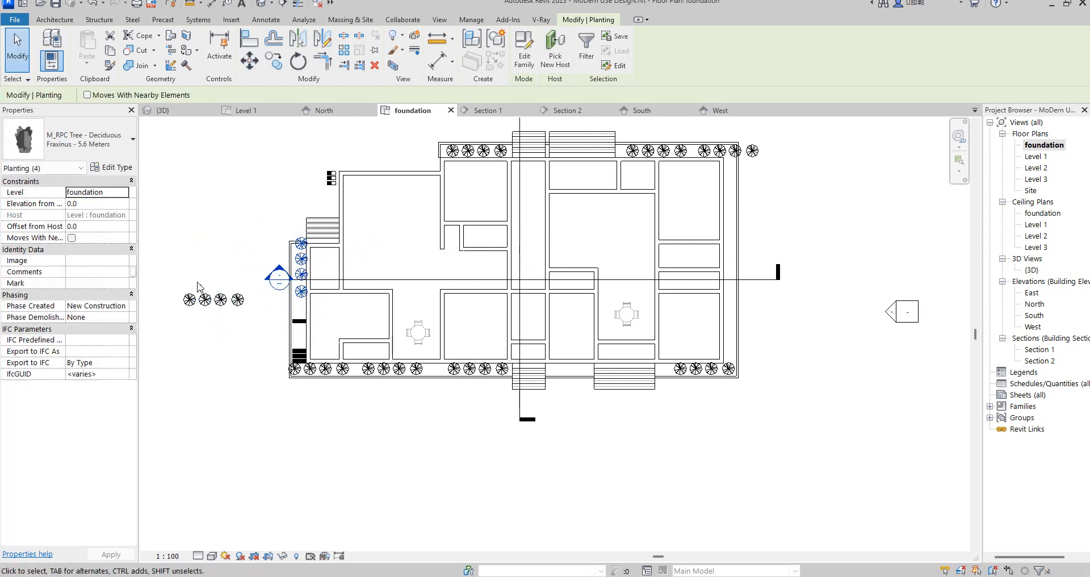
key(Down)
key(Down)
key(Down)
key(Left)
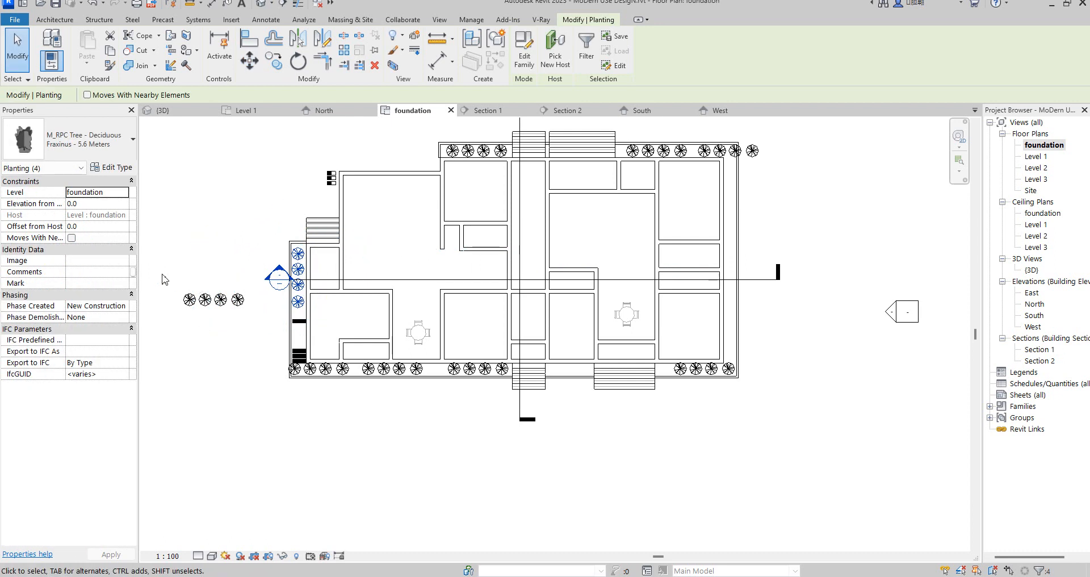
drag(176, 274, 267, 316)
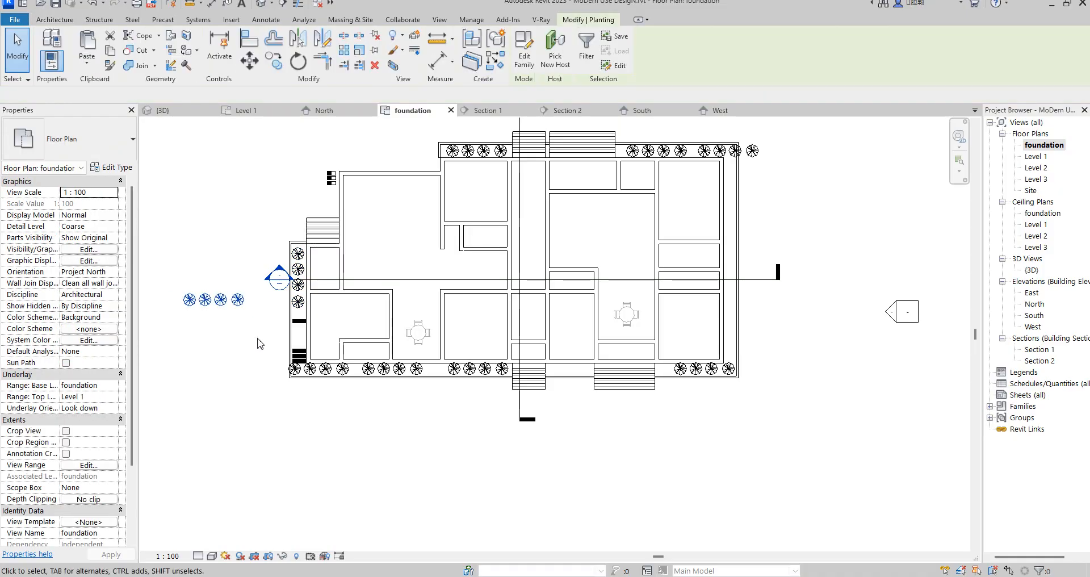
key(Delete)
Copy the lower three shrubs of the left border strip further down the strip.
scroll(258, 287, up, 3)
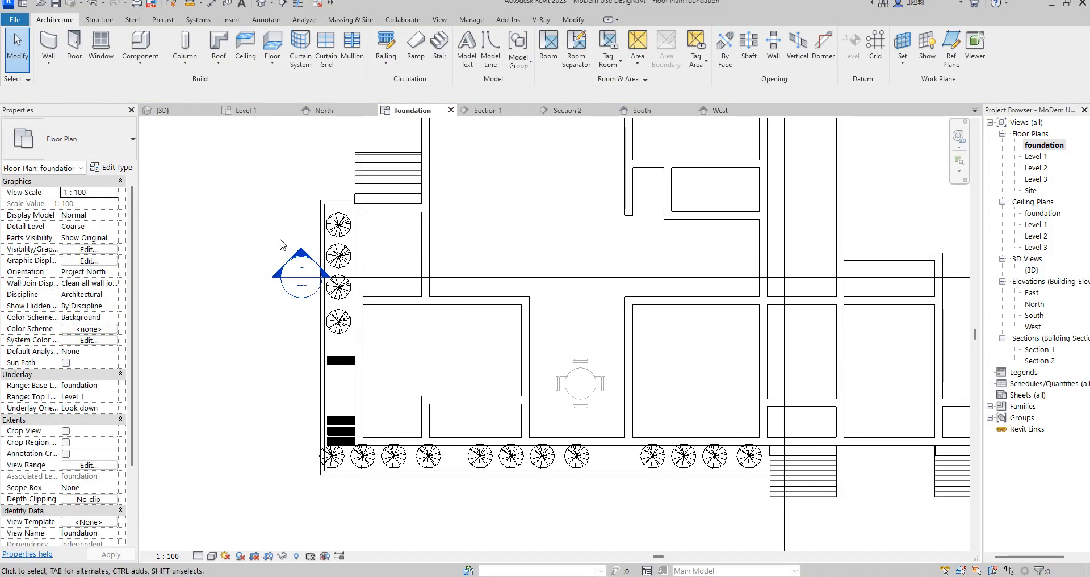
drag(281, 234, 376, 351)
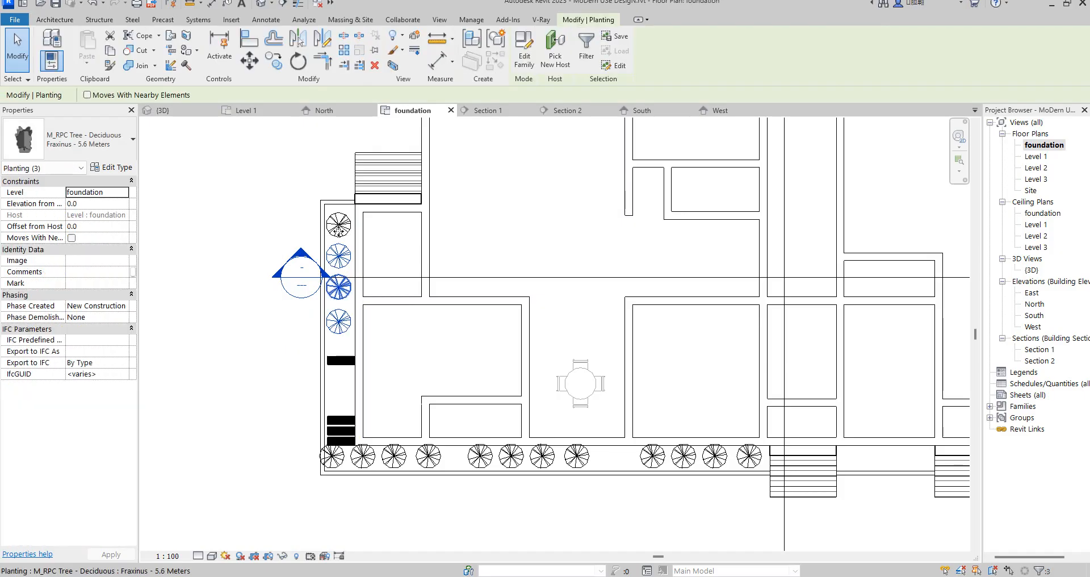
click(273, 60)
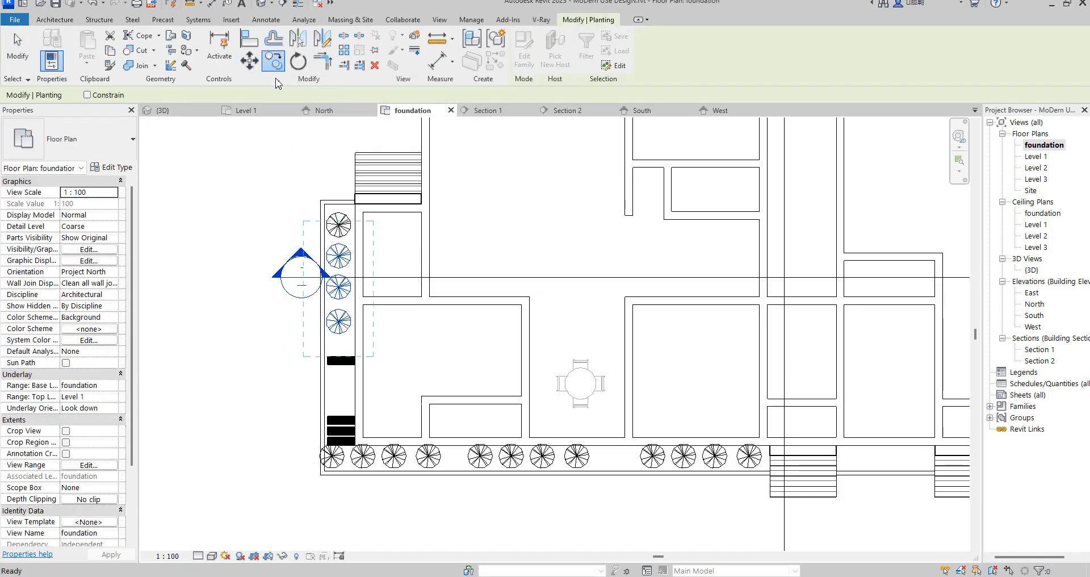
click(338, 226)
click(338, 319)
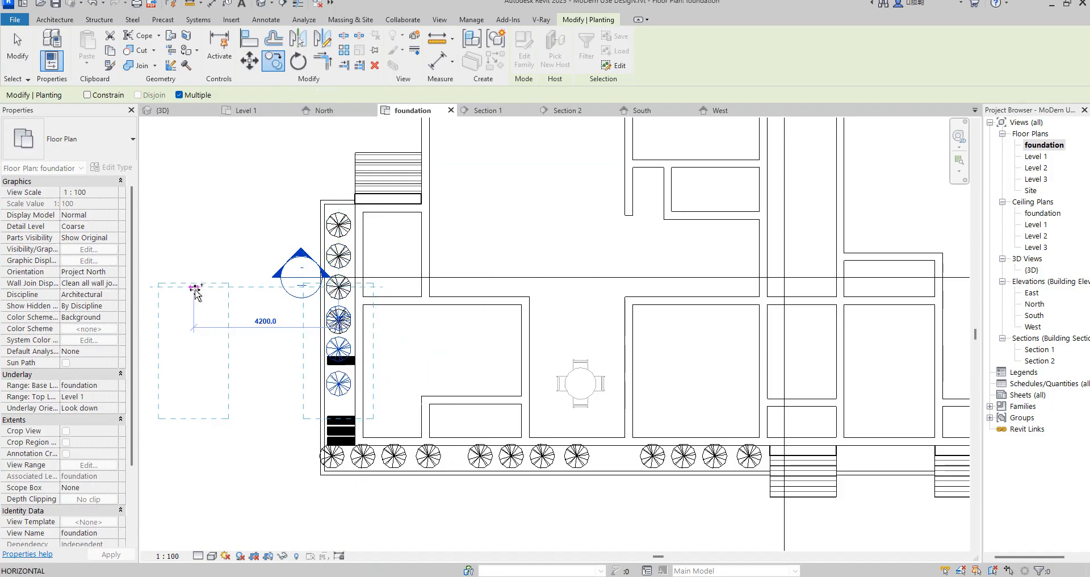
key(Escape)
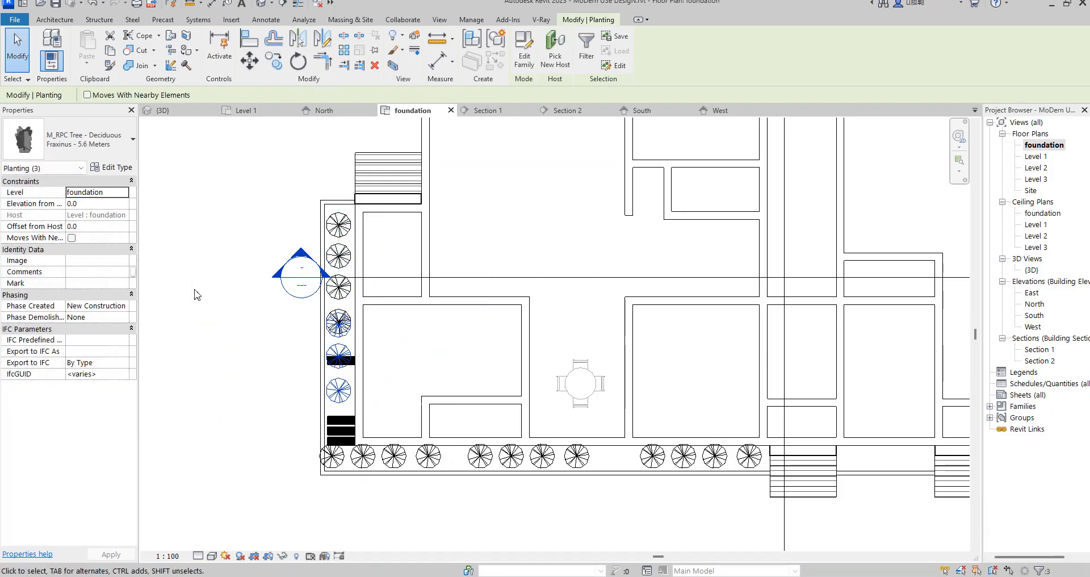
Nudge the three copied shrubs down the left border strip toward the corner.
key(Down)
key(Down)
key(Down)
key(Down)
key(Down)
key(Down)
click(156, 283)
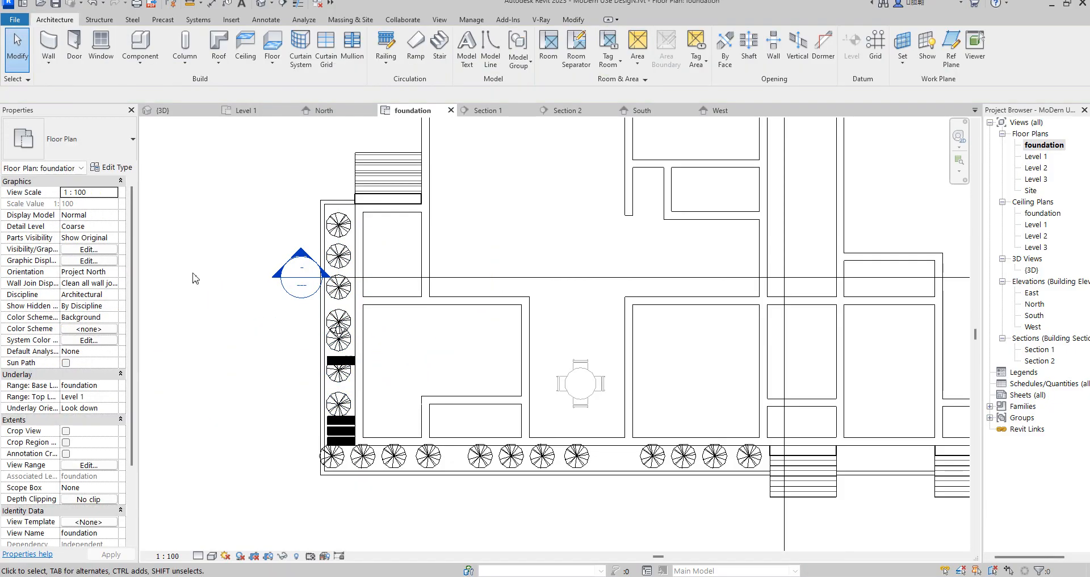
Inspect the shrubs along the house front in the South elevation.
double_click(1033, 316)
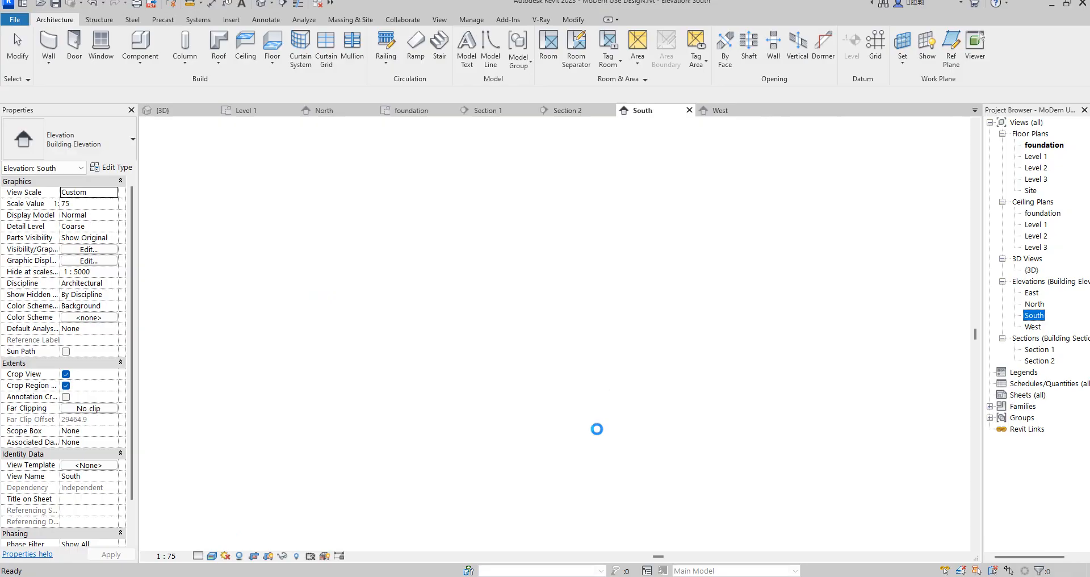
scroll(610, 408, up, 6)
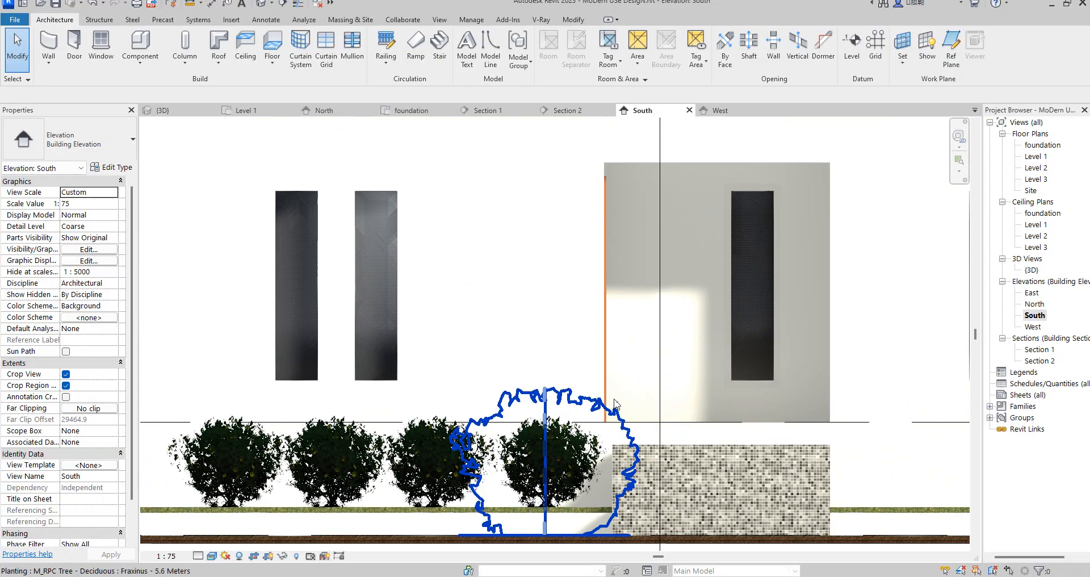
scroll(615, 404, down, 6)
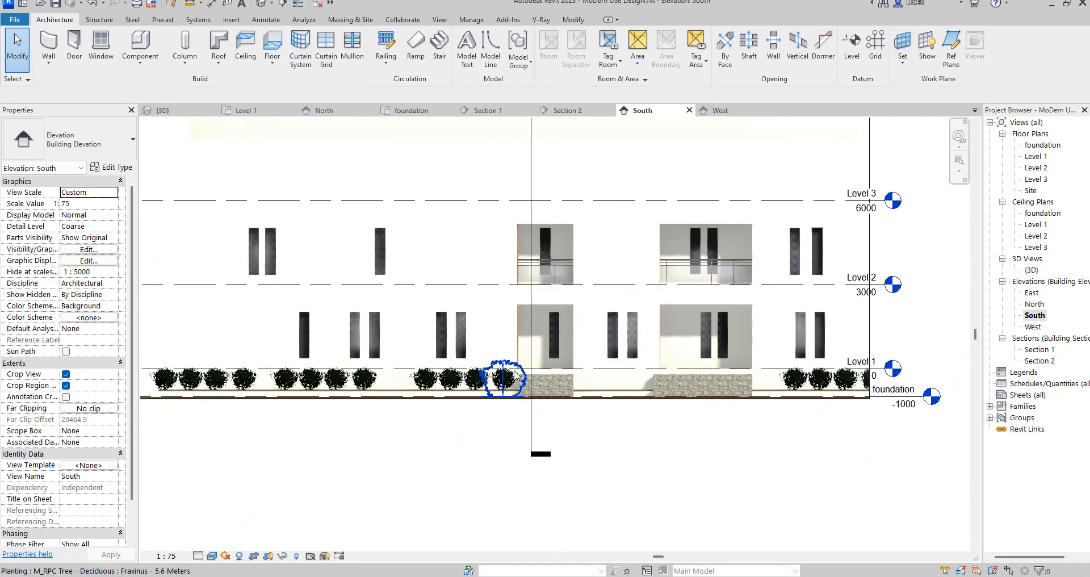
scroll(517, 376, up, 3)
scroll(488, 392, down, 5)
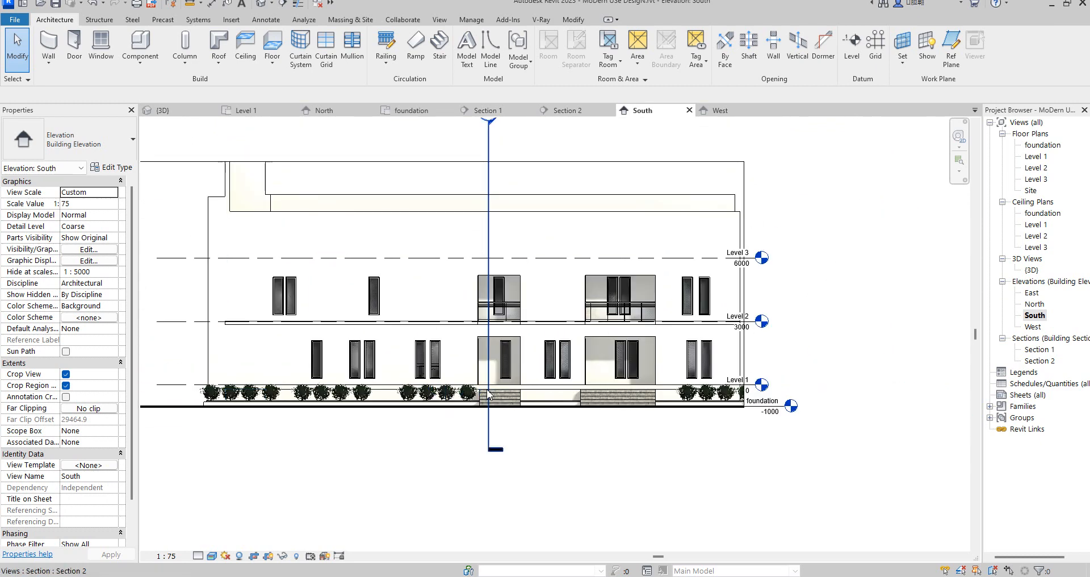
Set the West elevation's visual style to Realistic and inspect the shrubs along the border strip.
double_click(1032, 326)
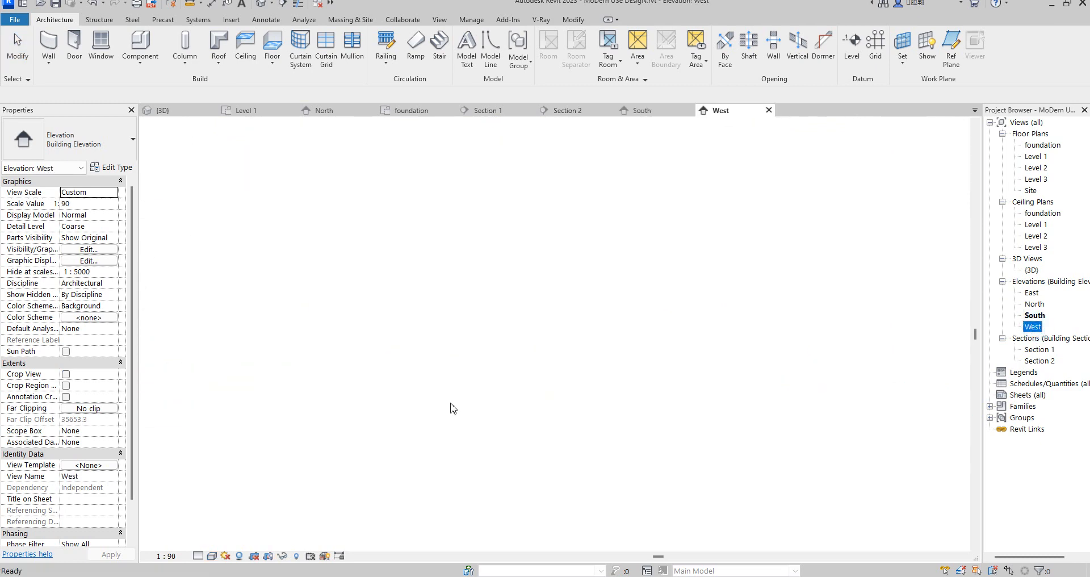
click(213, 557)
click(234, 543)
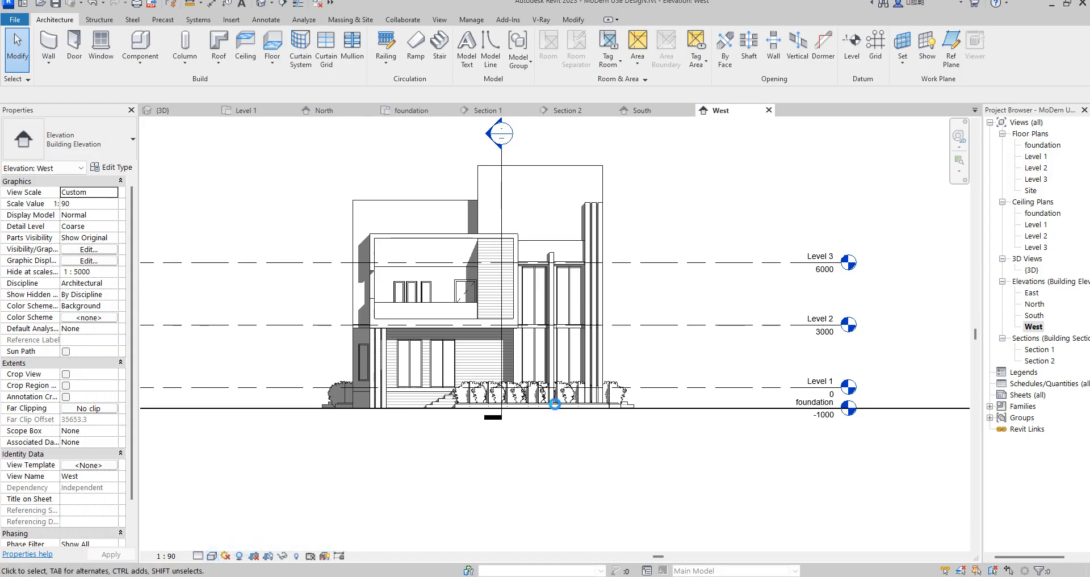
scroll(554, 403, up, 5)
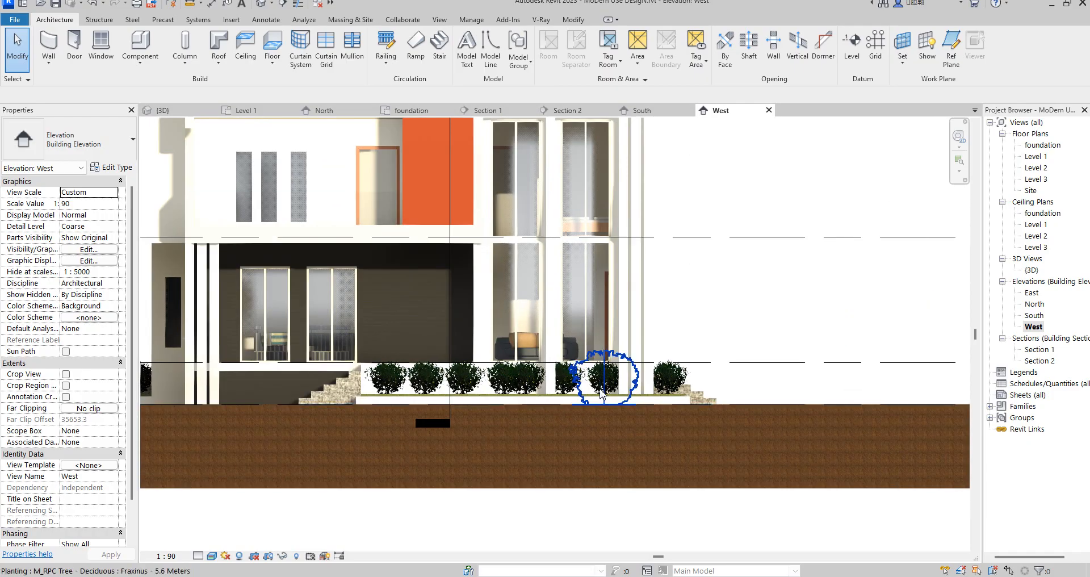
scroll(755, 369, up, 1)
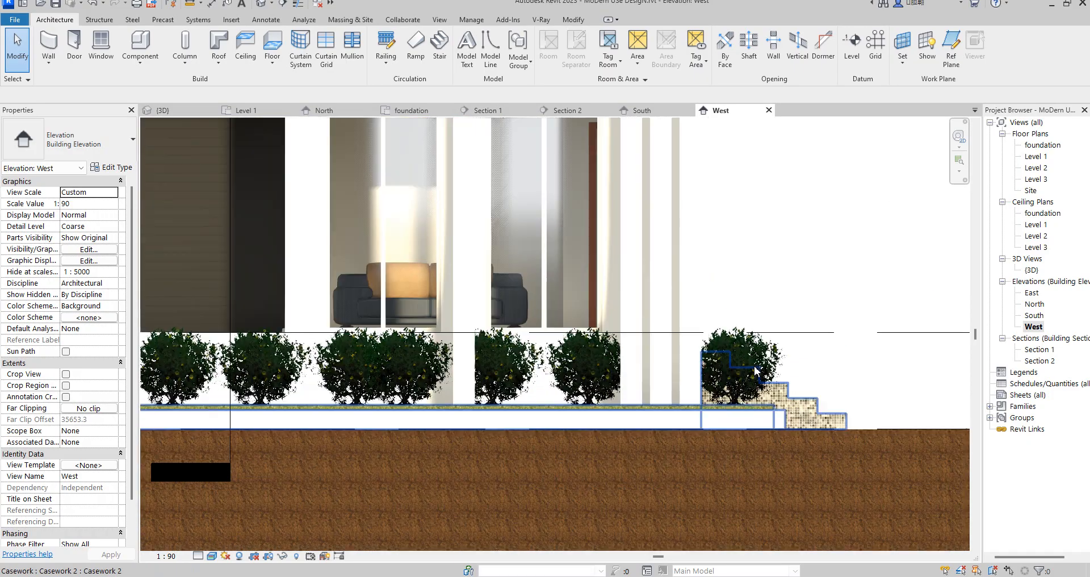
scroll(755, 369, down, 5)
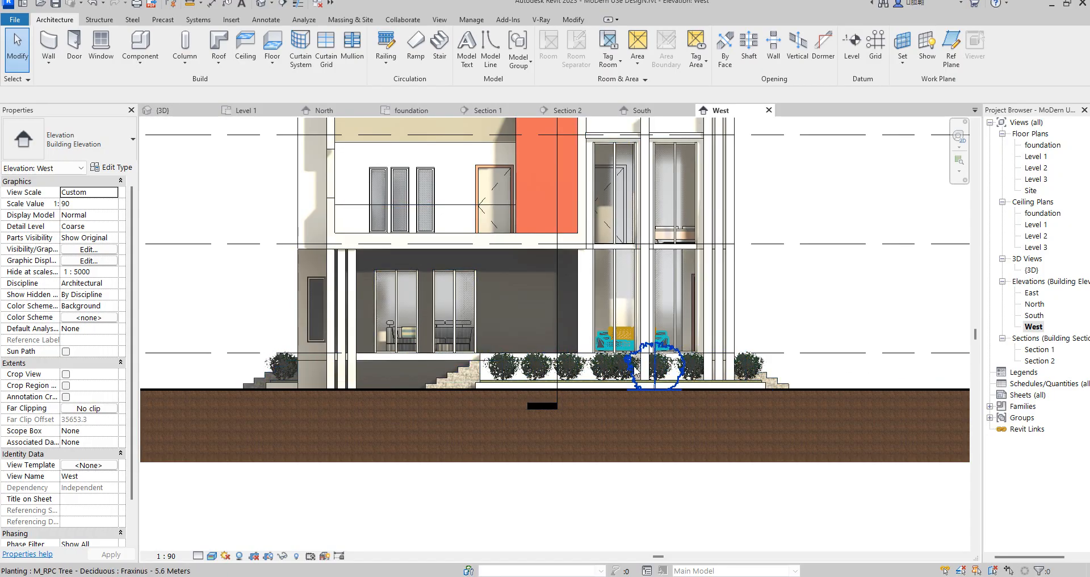
Select three alternate shrubs in the house-front planting strip and duplicate their type as Fraxinus - 5.6 Meters 2.
click(537, 363)
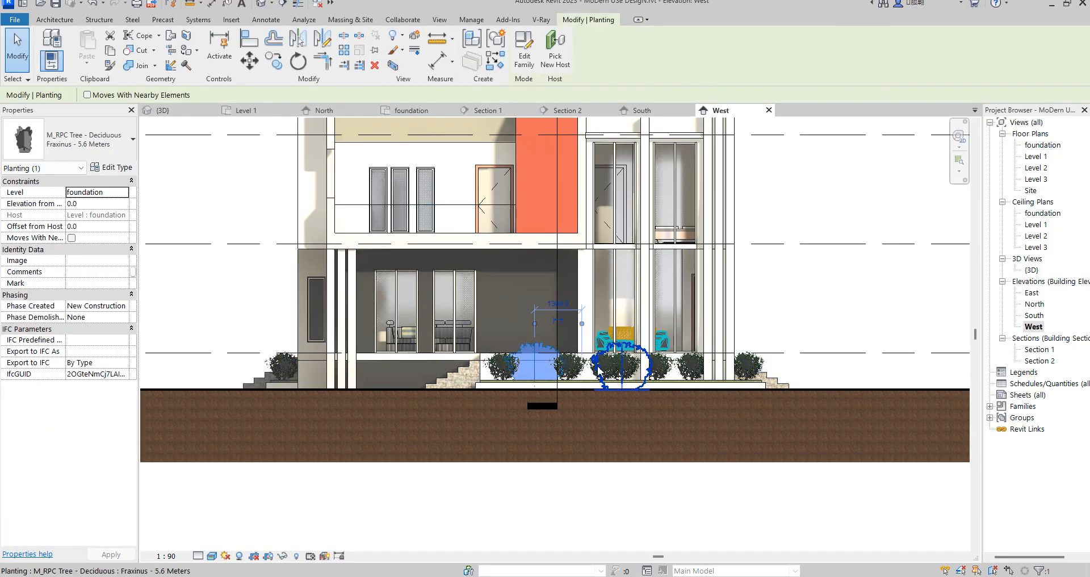
ctrl+click(602, 368)
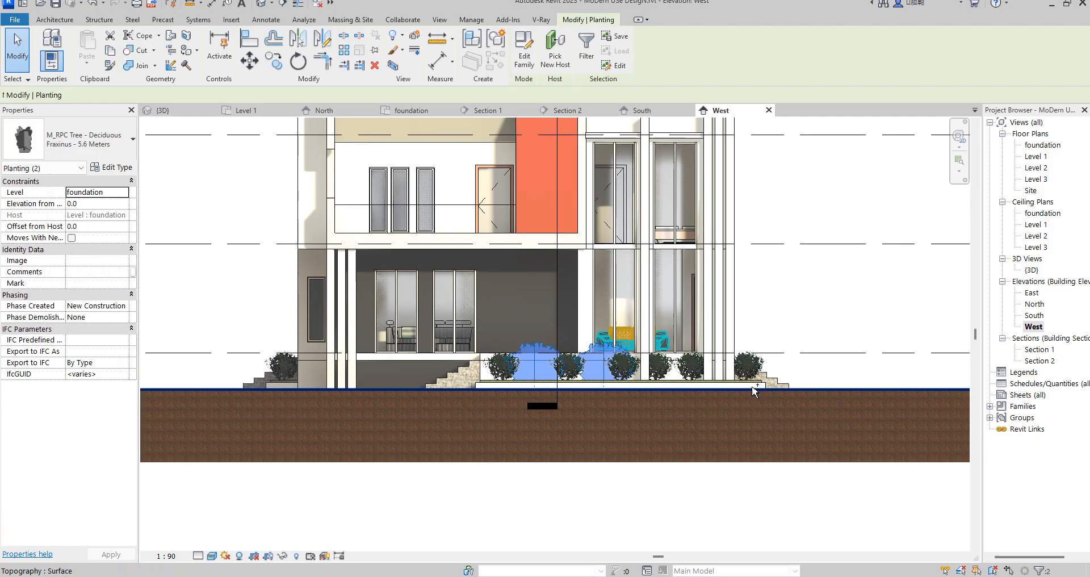
ctrl+click(691, 374)
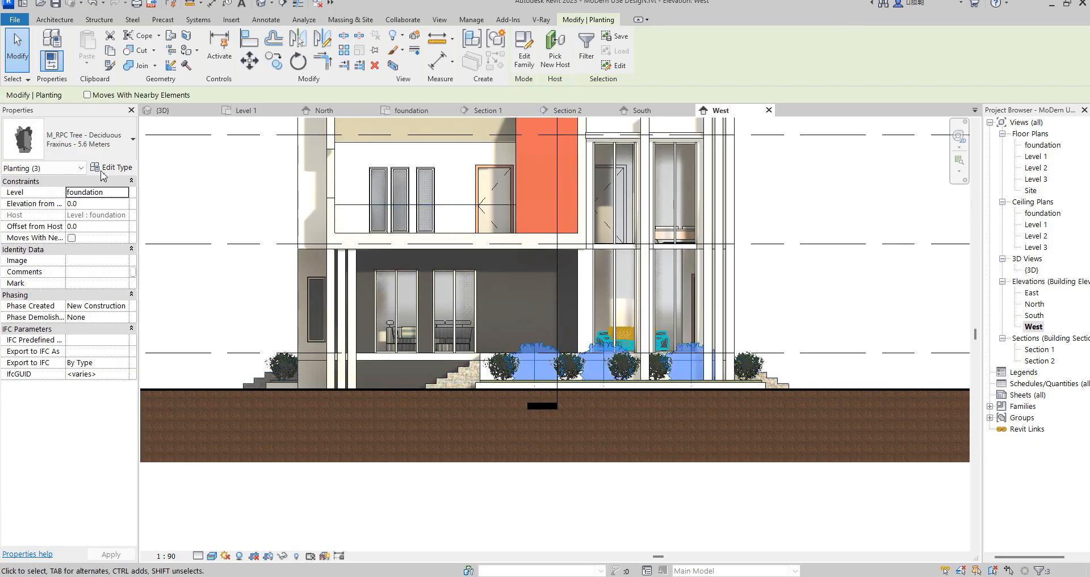
click(108, 168)
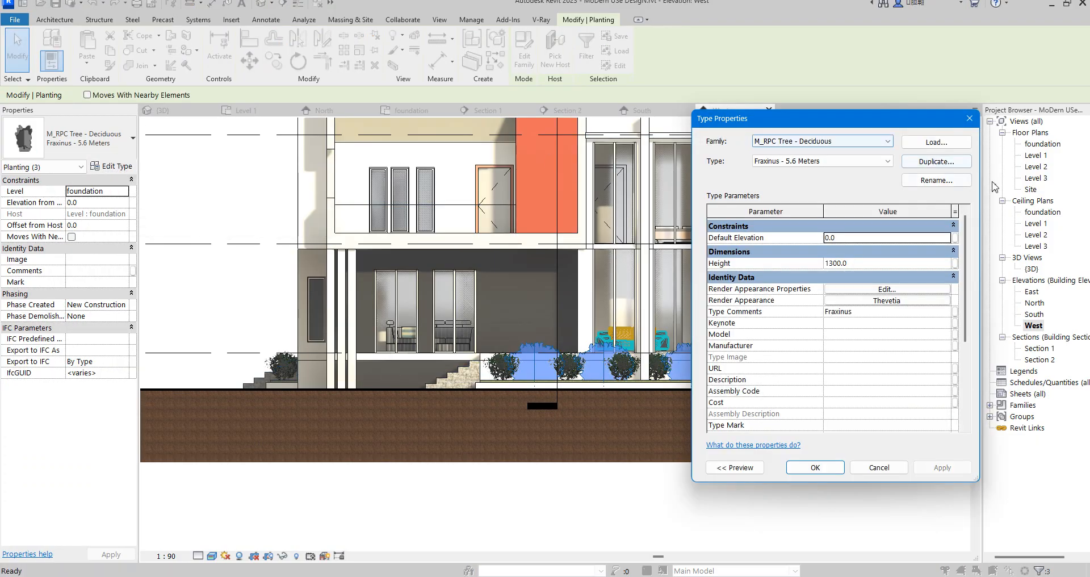
click(938, 162)
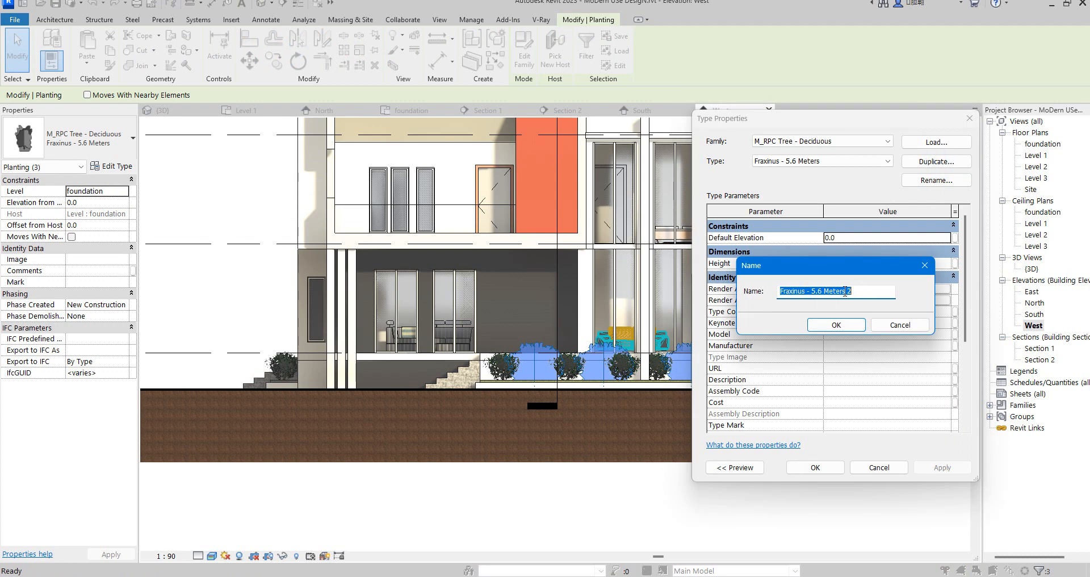
click(842, 328)
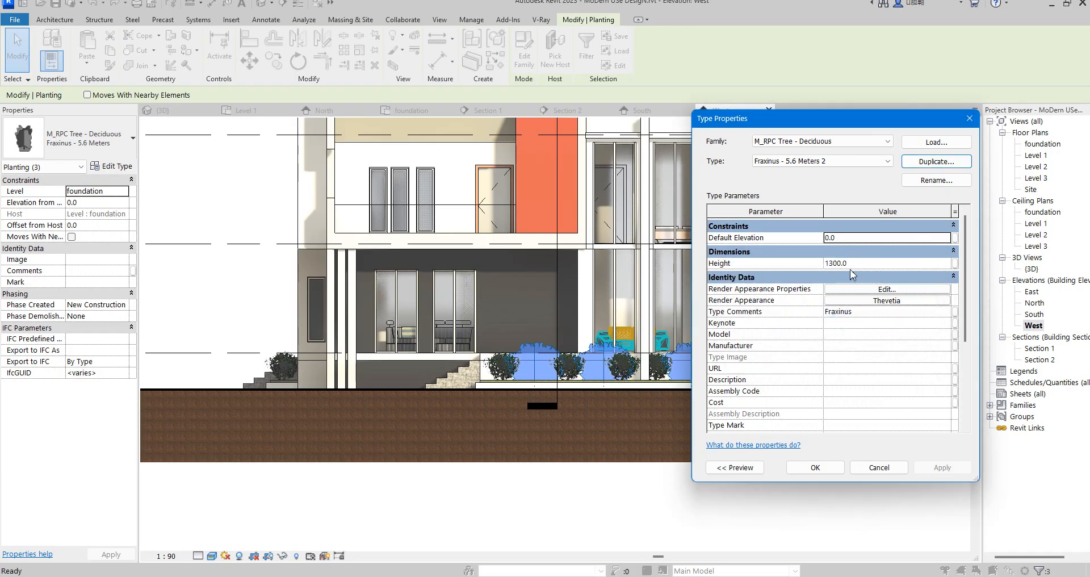
Set the duplicated planting type's render appearance to Boxwood from the Shrubs & Grasses class and apply it to the selected shrubs.
click(887, 301)
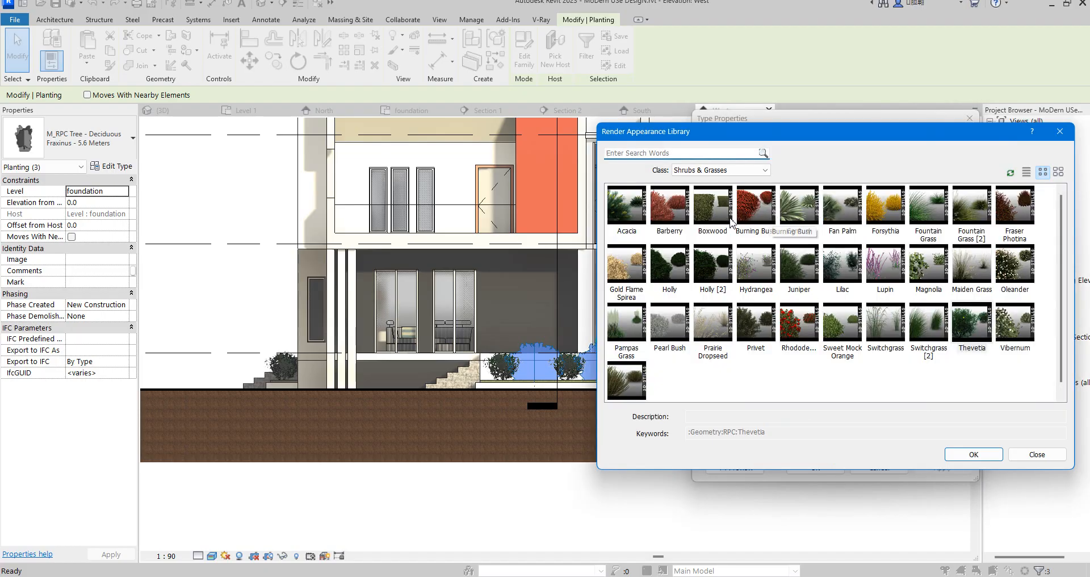
double_click(708, 218)
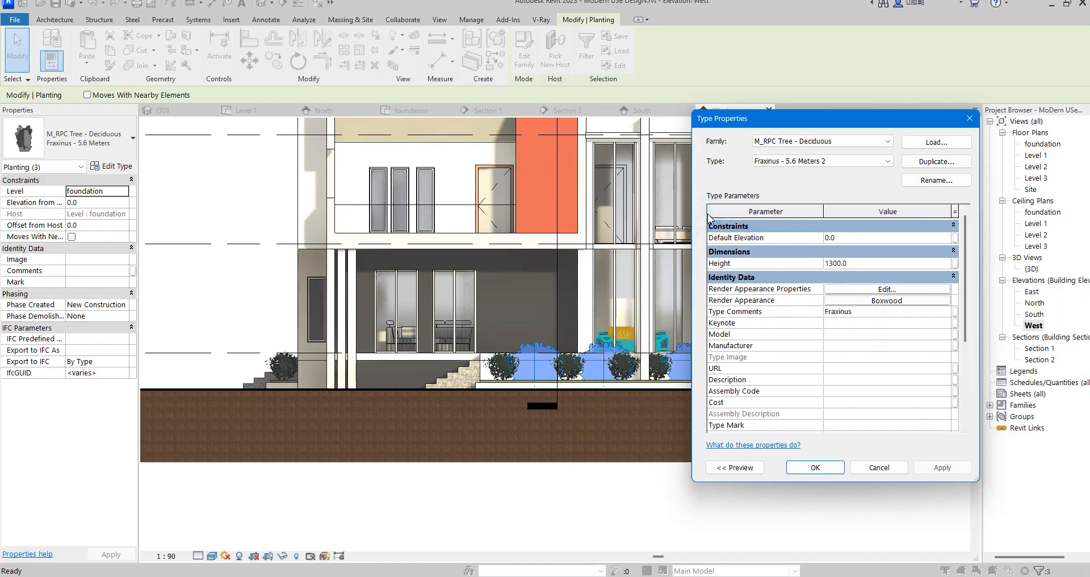
click(864, 262)
click(816, 468)
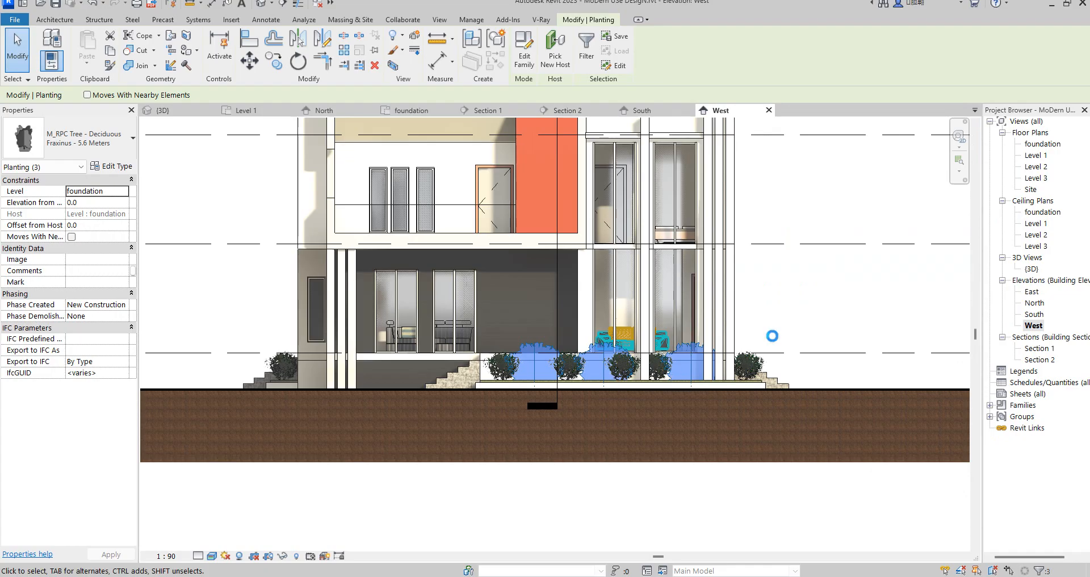
click(772, 336)
Inspect the boxwood shrubs along the house front in the West elevation and in the 3D view.
scroll(662, 376, up, 3)
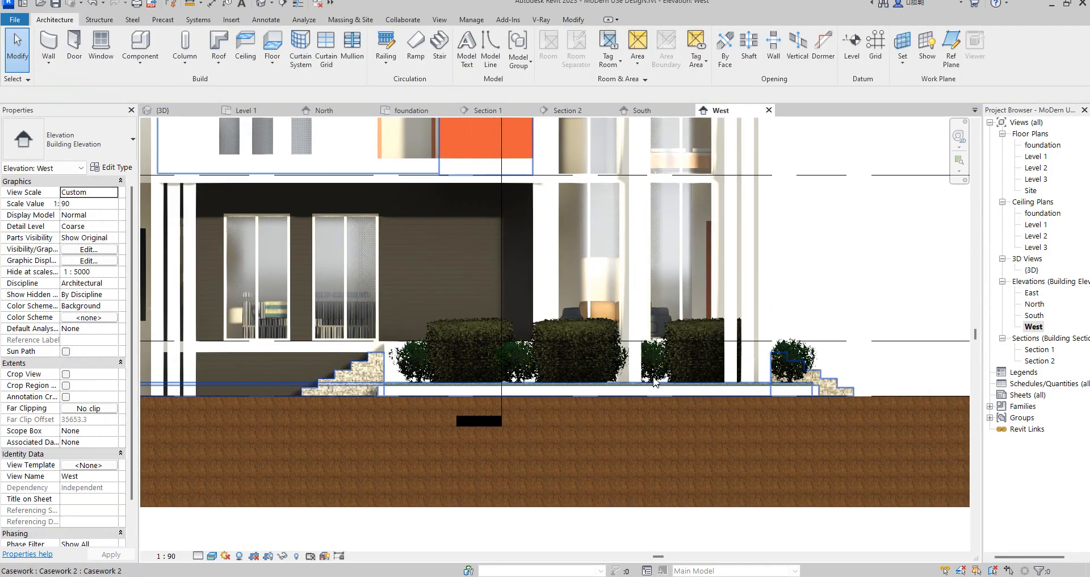
scroll(602, 368, up, 4)
scroll(488, 365, down, 6)
click(782, 299)
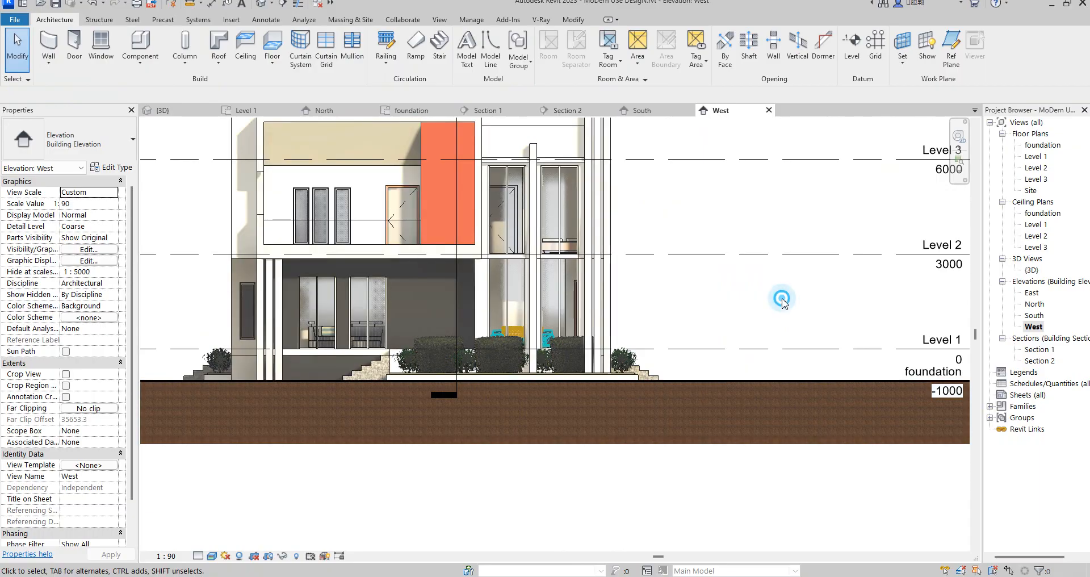
scroll(772, 261, down, 3)
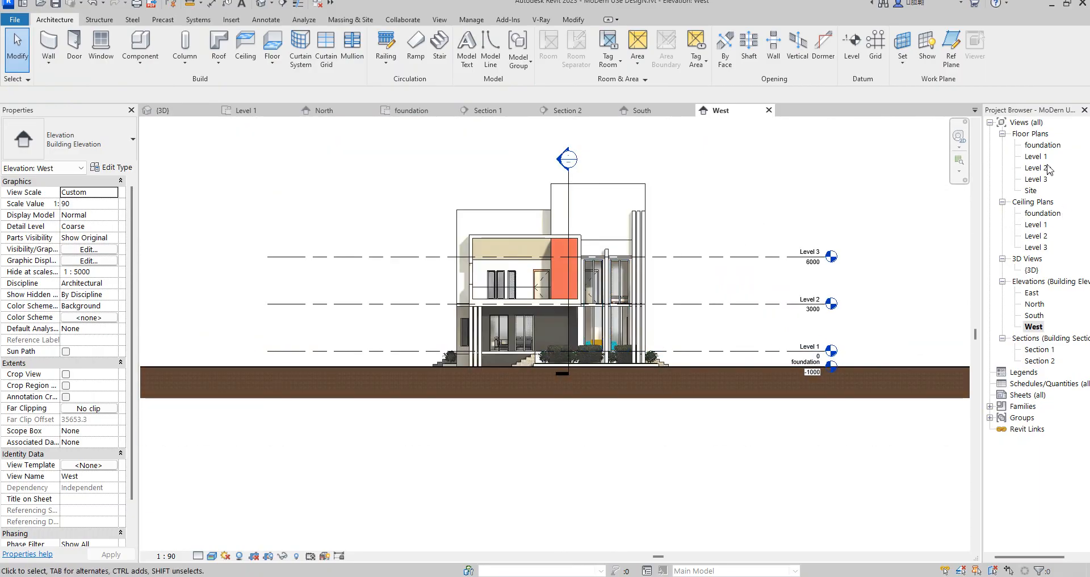
double_click(1030, 270)
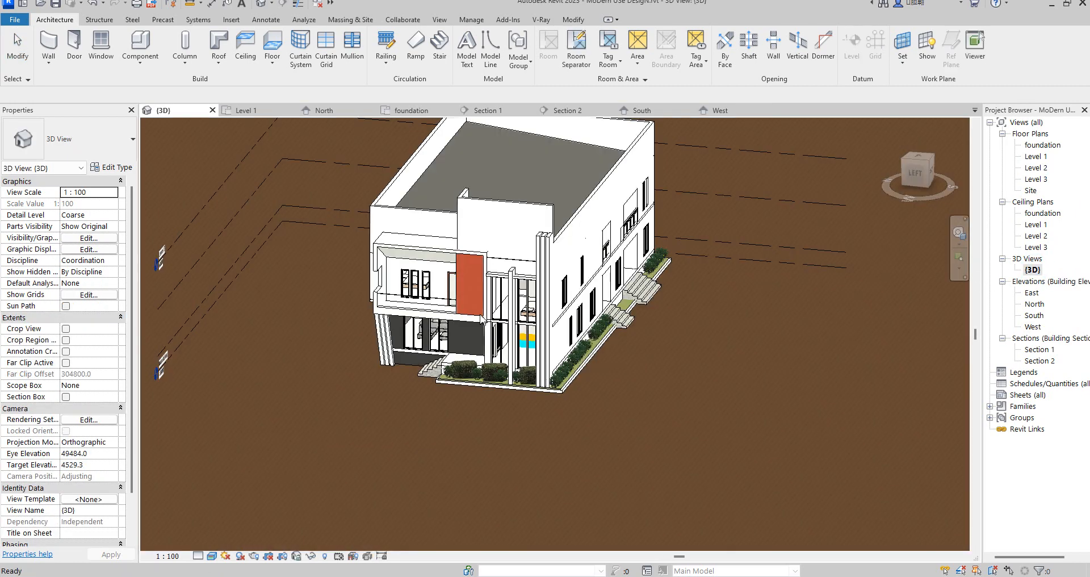
scroll(622, 366, up, 3)
scroll(621, 365, down, 4)
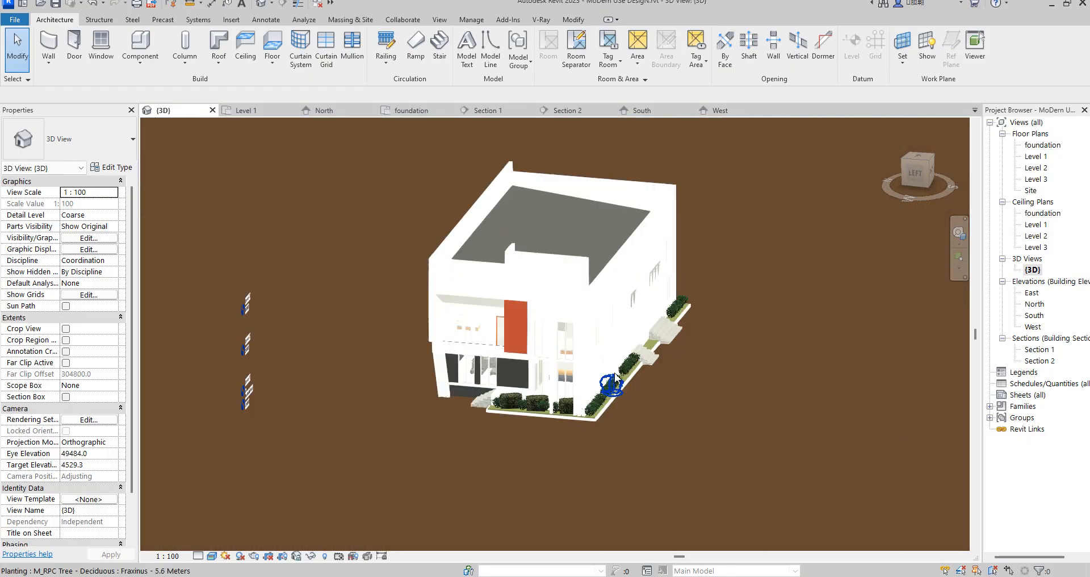
scroll(515, 254, up, 3)
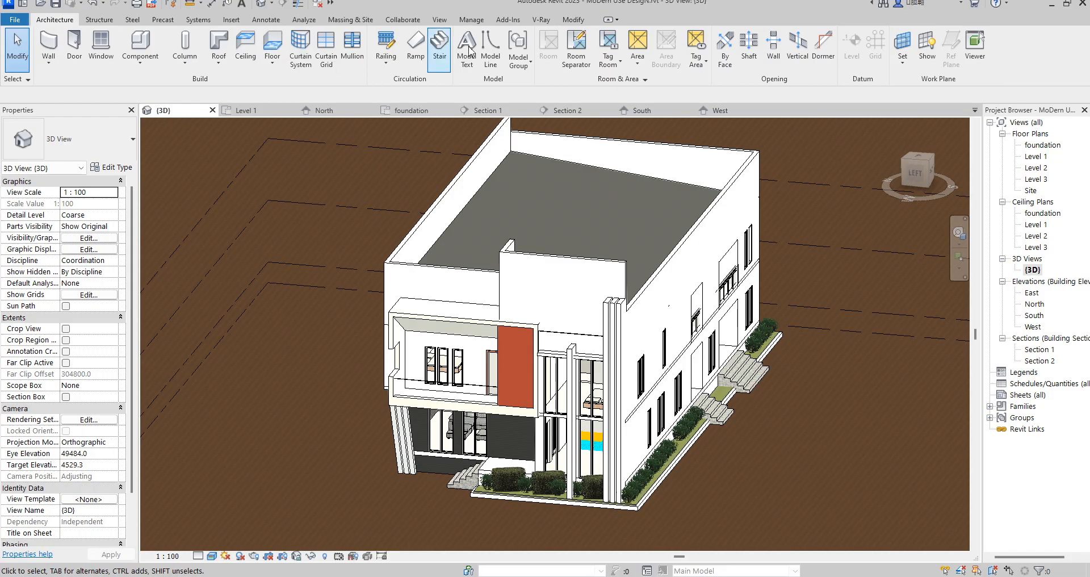
Start an in-place model in the Casework category, named Casework 3.
click(146, 59)
click(159, 113)
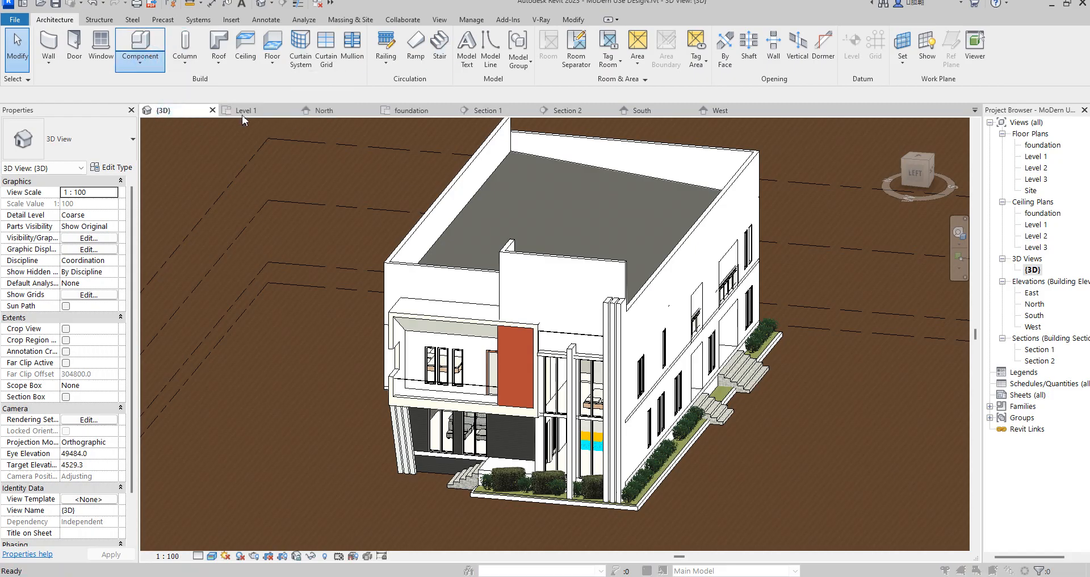
click(480, 241)
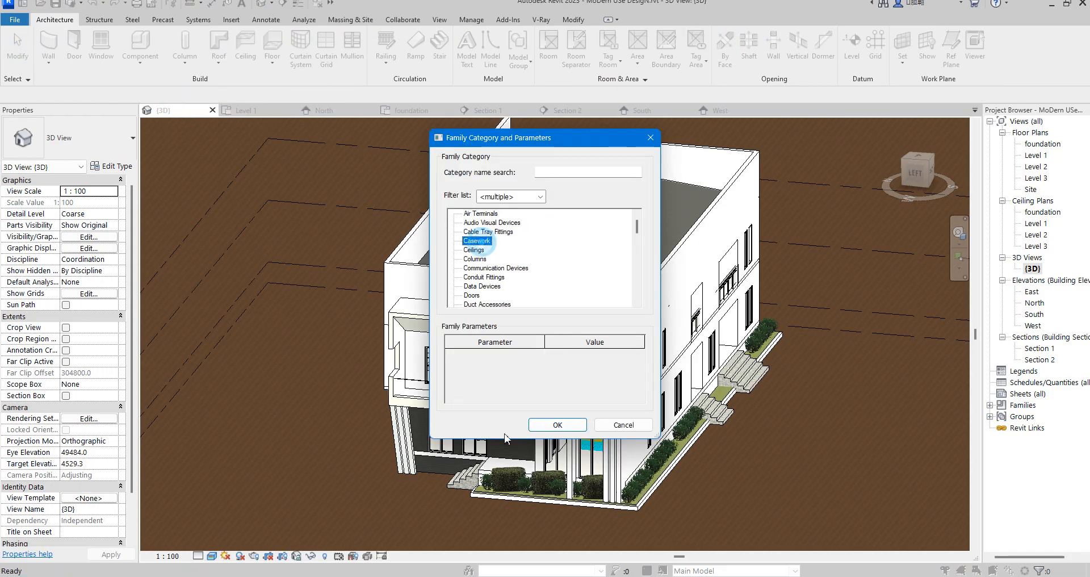
click(540, 425)
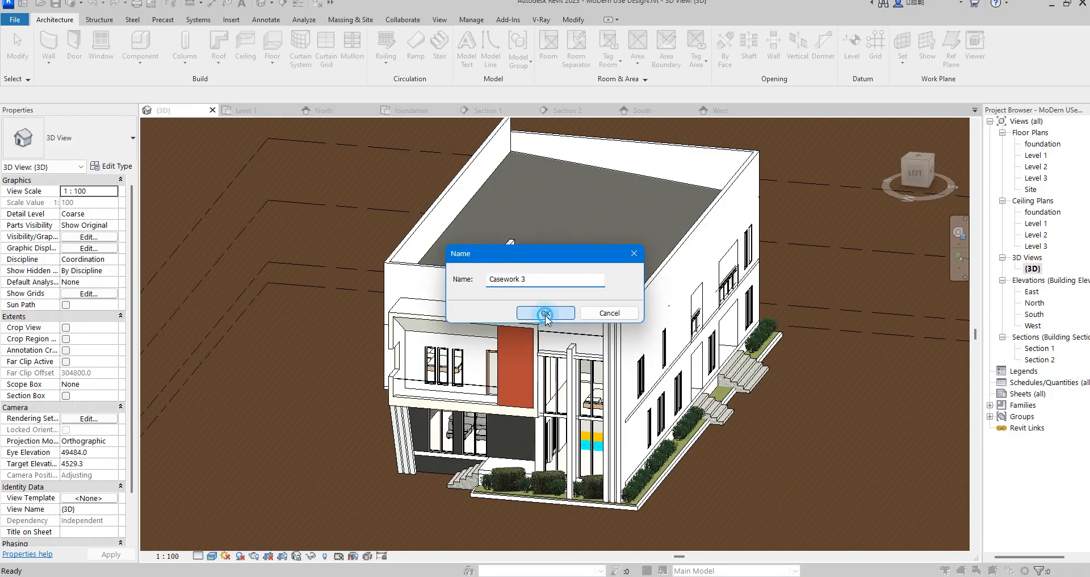
click(550, 312)
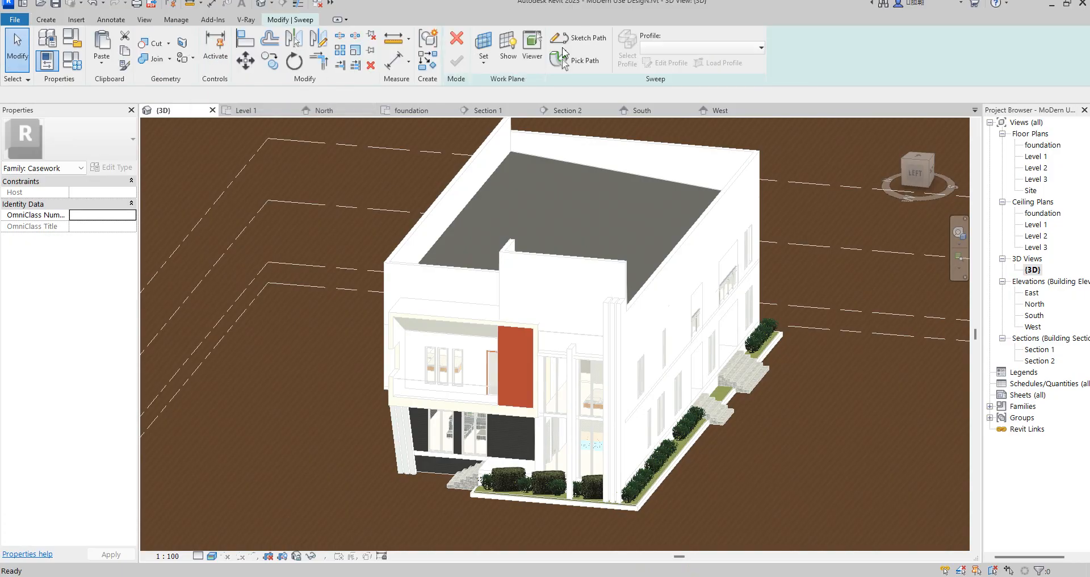
Define a sweep path along the roof parapet's outer top edges on the long side wall and front wall, trimmed to meet at the corner.
click(571, 59)
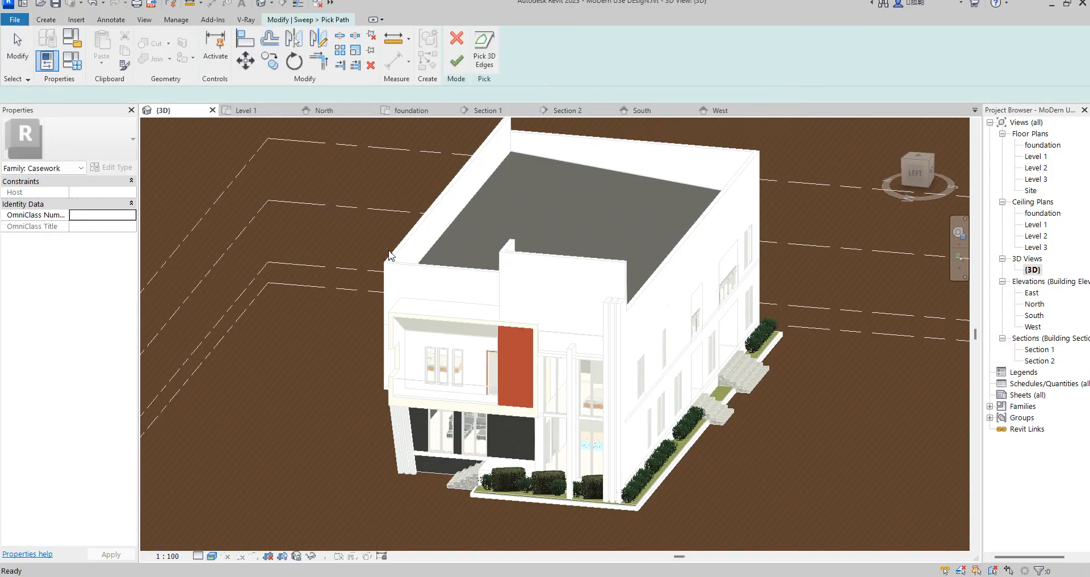
scroll(389, 256, up, 4)
click(398, 249)
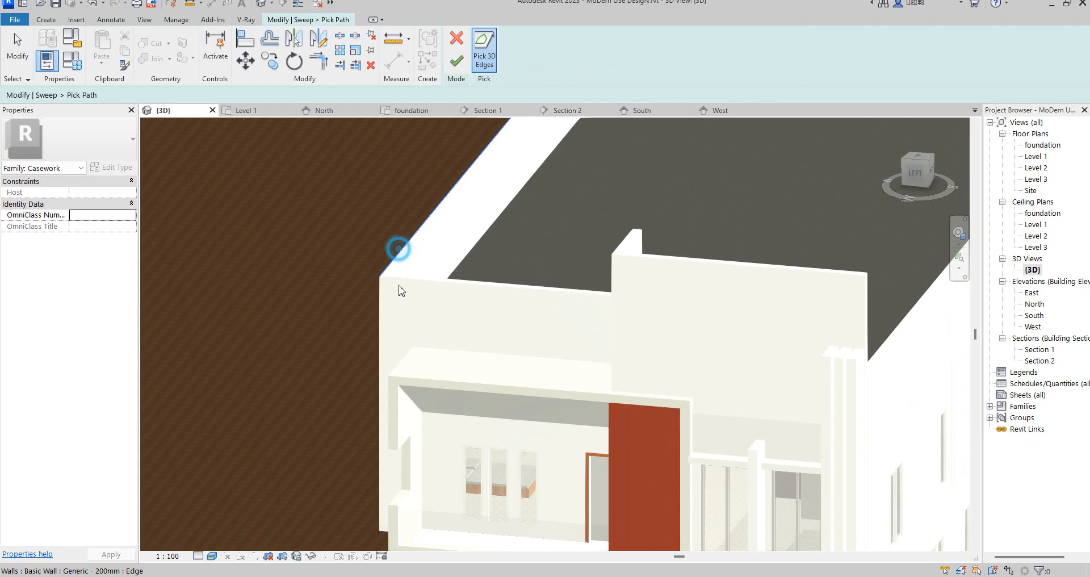
click(404, 281)
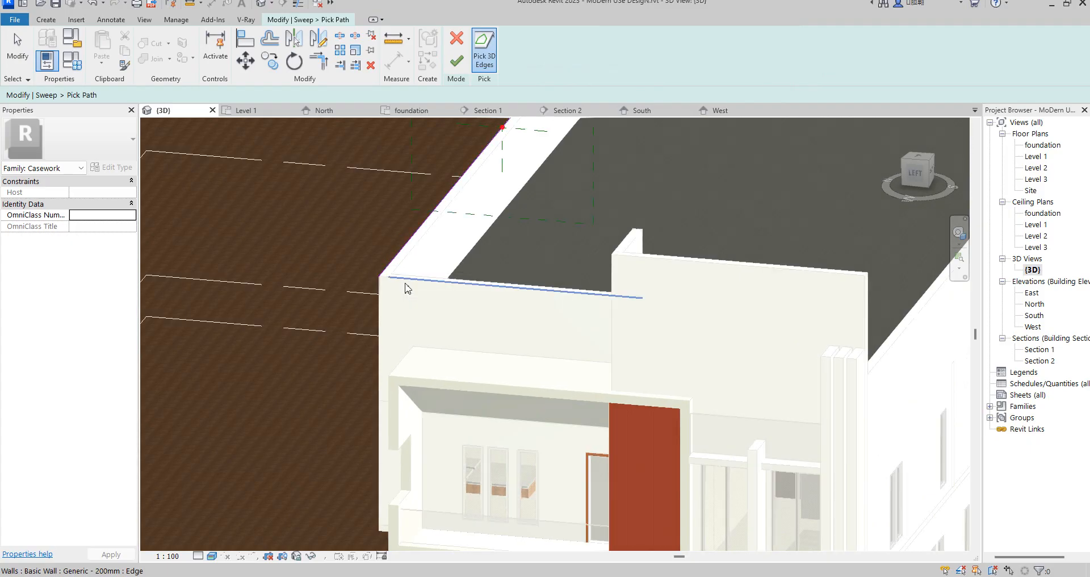
click(408, 287)
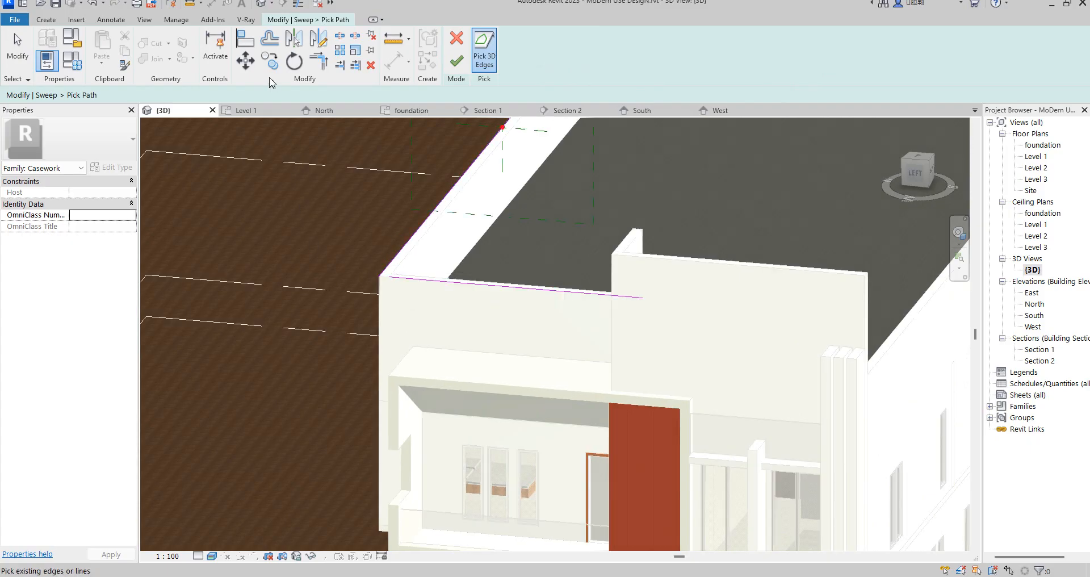
click(319, 61)
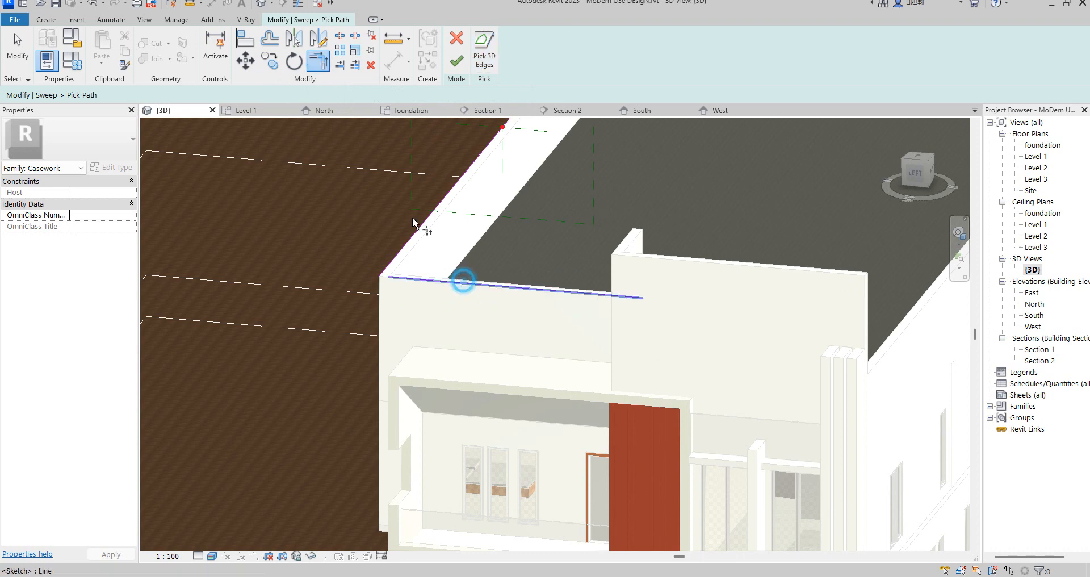
scroll(418, 230, down, 6)
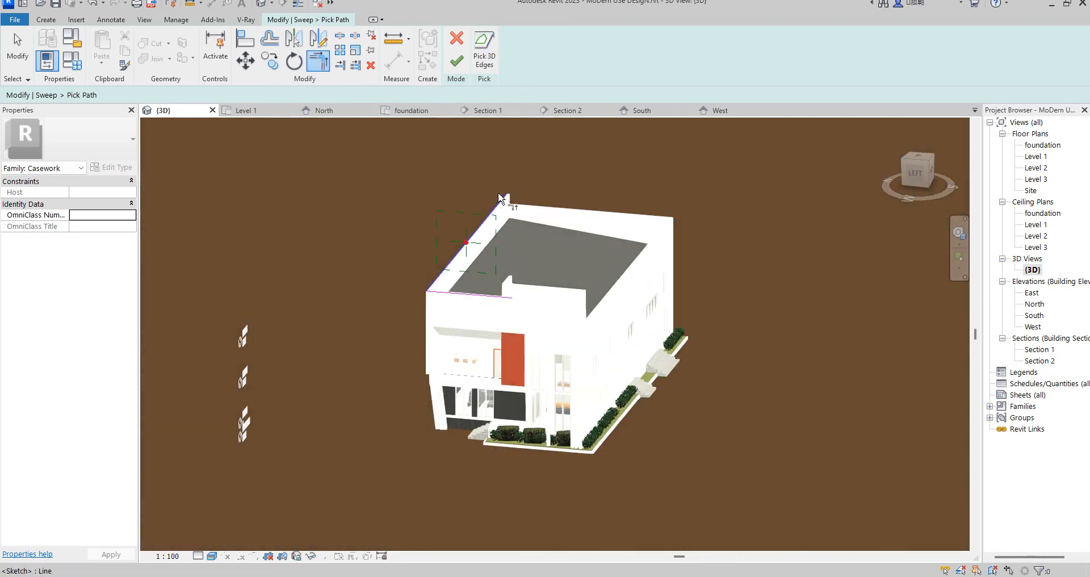
scroll(502, 196, up, 4)
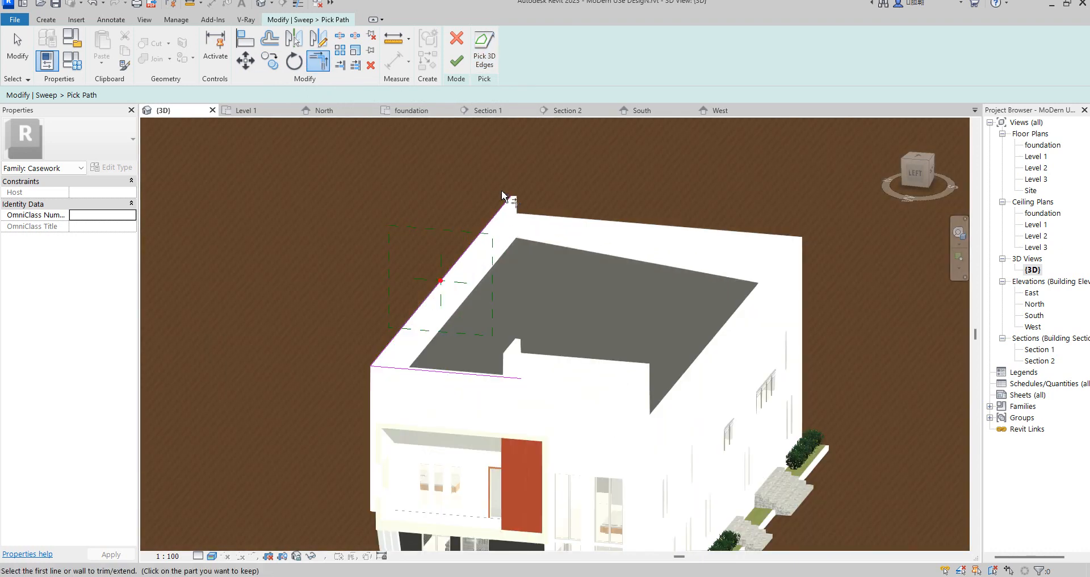
click(456, 62)
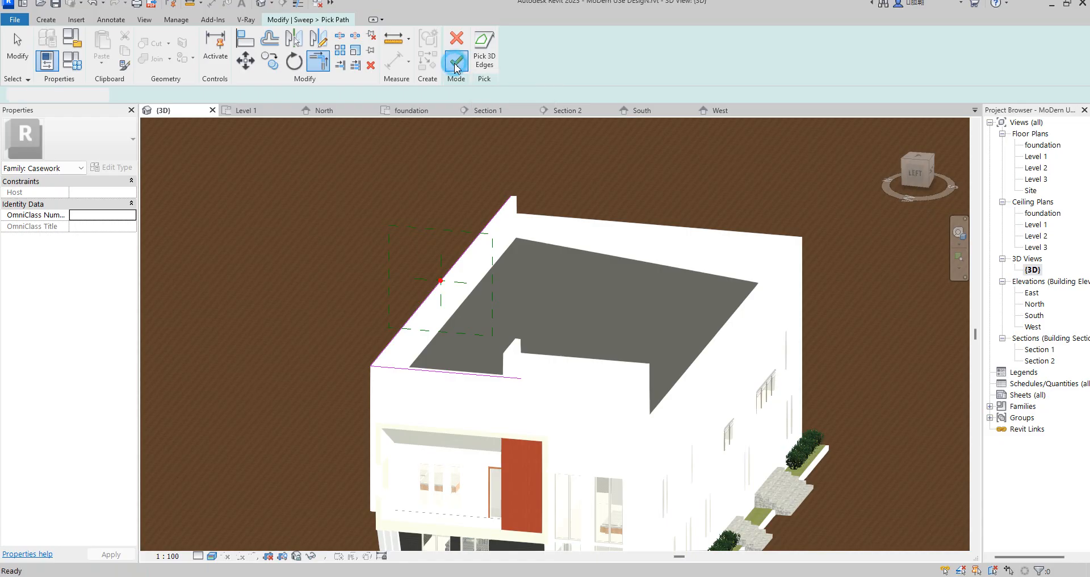
In the West elevation, sketch a rectangular sweep profile about 360 by 100 mm on top of the parapet corner and finish the sweep.
double_click(1032, 327)
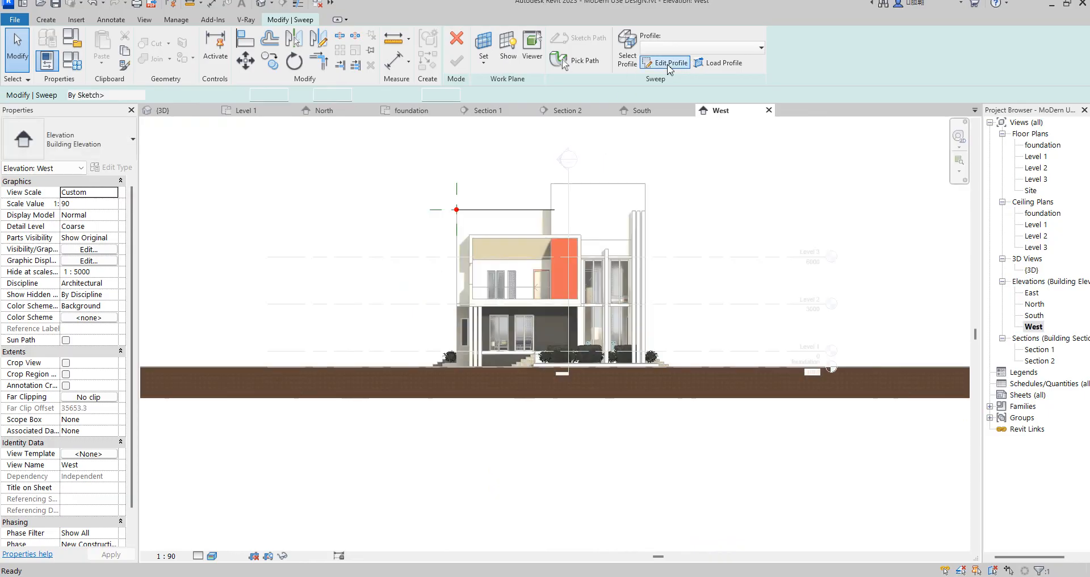
key(l)
key(i)
scroll(458, 210, up, 2)
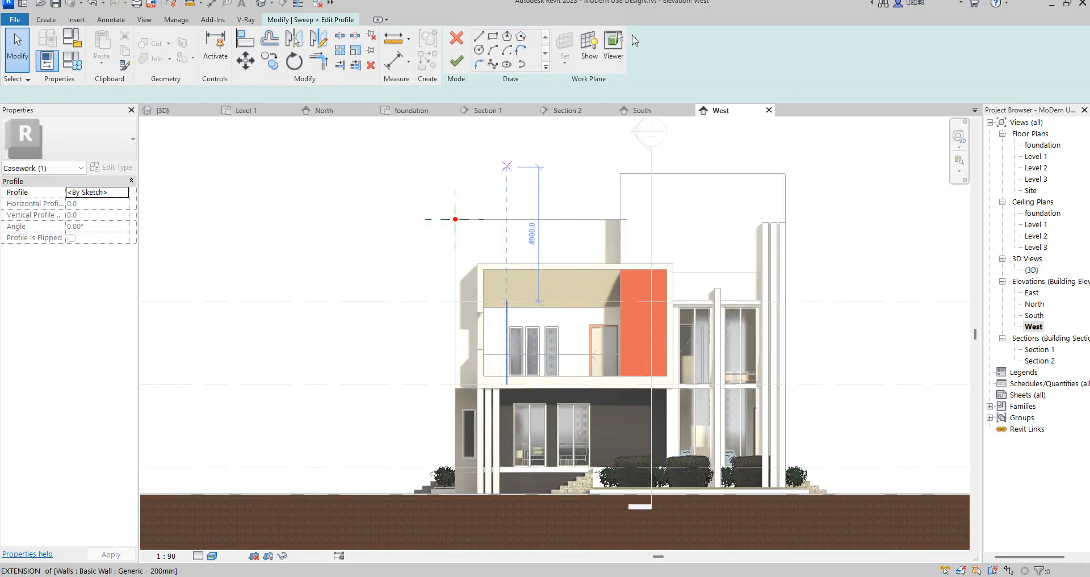
scroll(477, 219, up, 2)
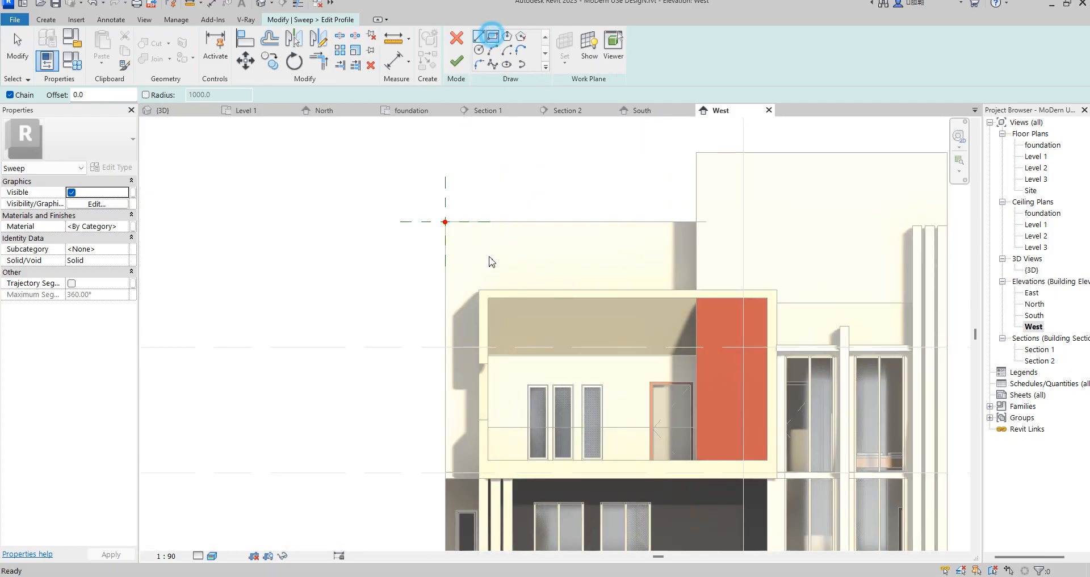
click(492, 36)
click(454, 221)
scroll(455, 223, up, 3)
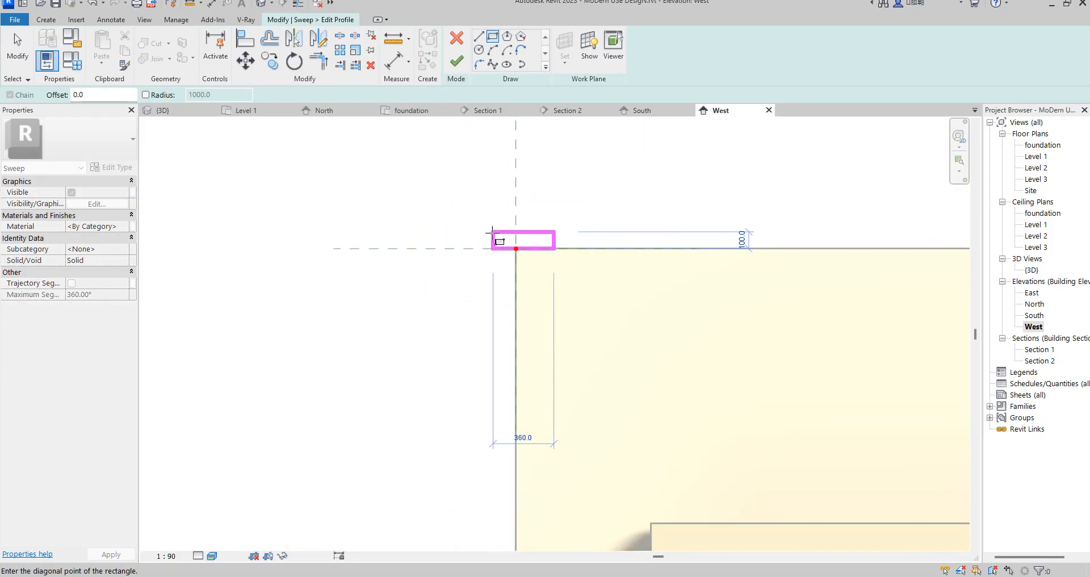
click(491, 230)
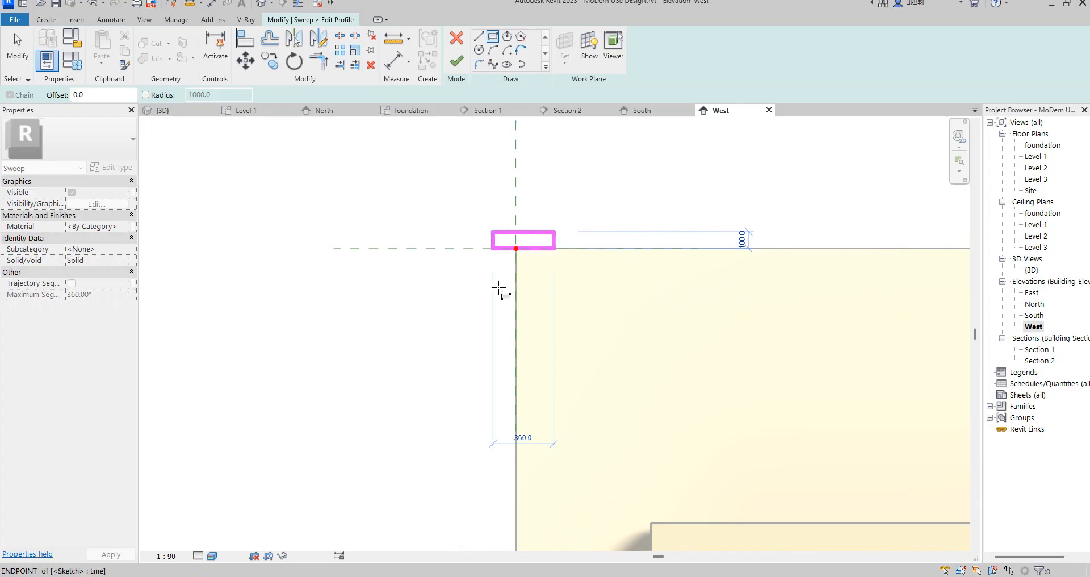
click(456, 61)
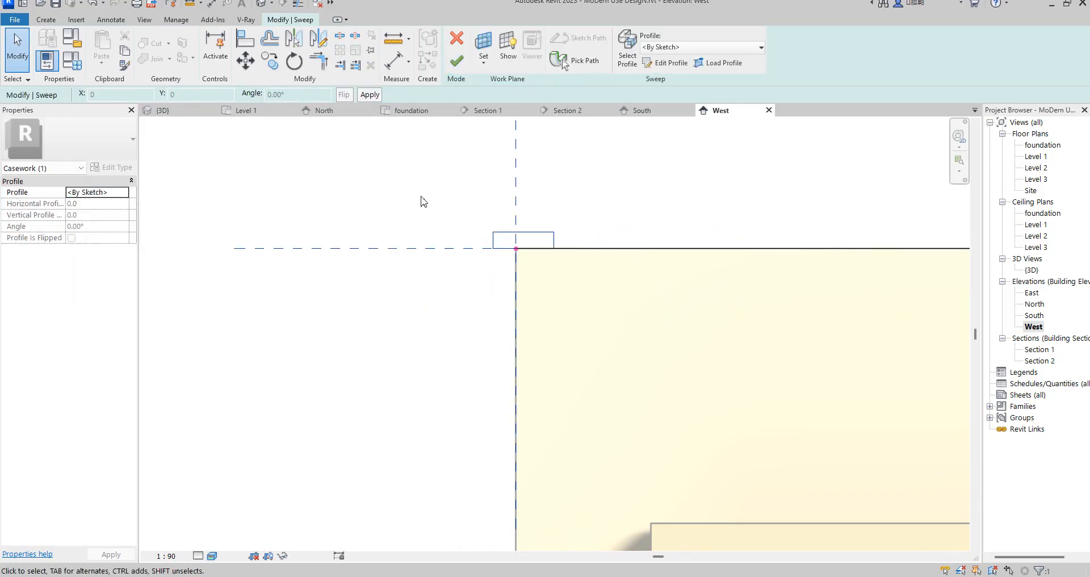
click(457, 62)
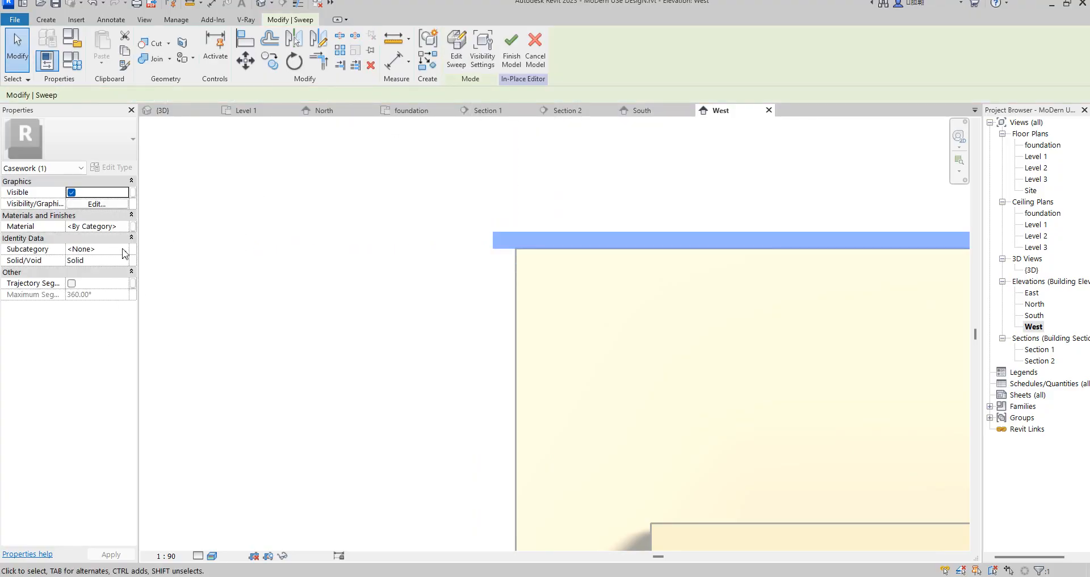
Assign the material Air Infiltration Barrier(1) to the parapet coping sweep.
click(125, 227)
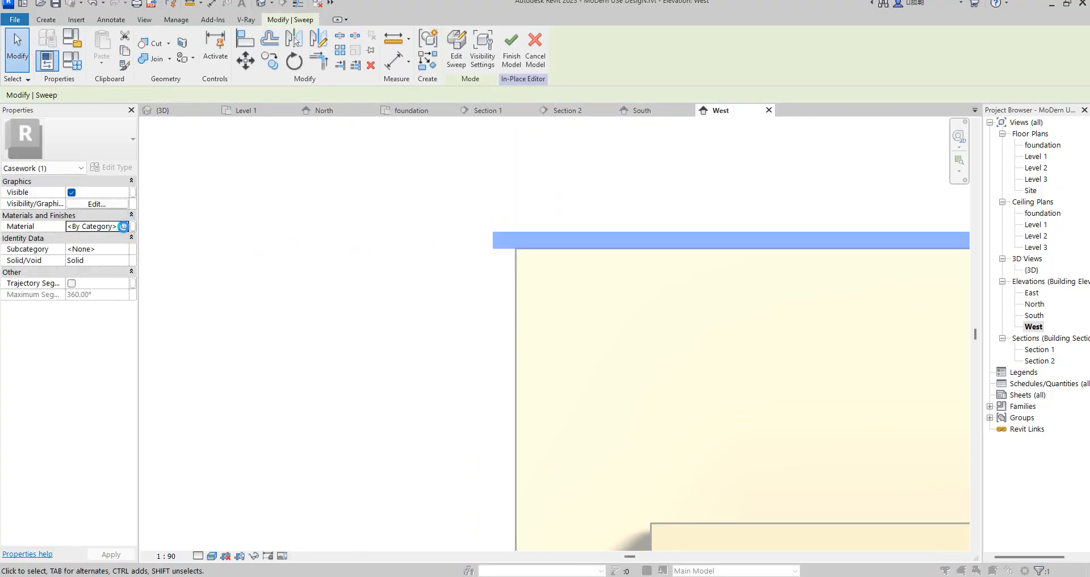
click(123, 226)
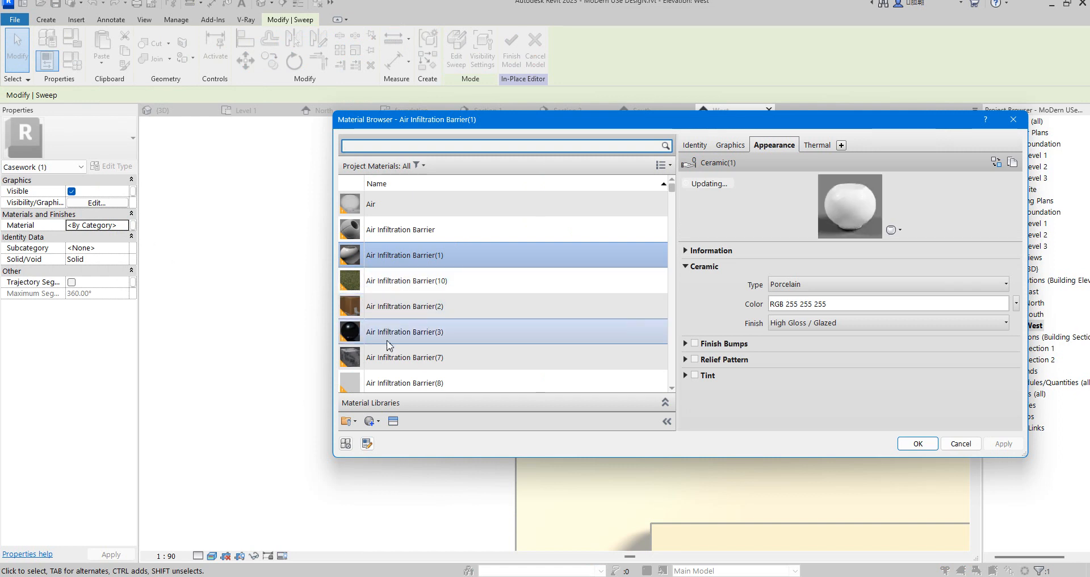
scroll(392, 335, down, 5)
scroll(406, 301, up, 1)
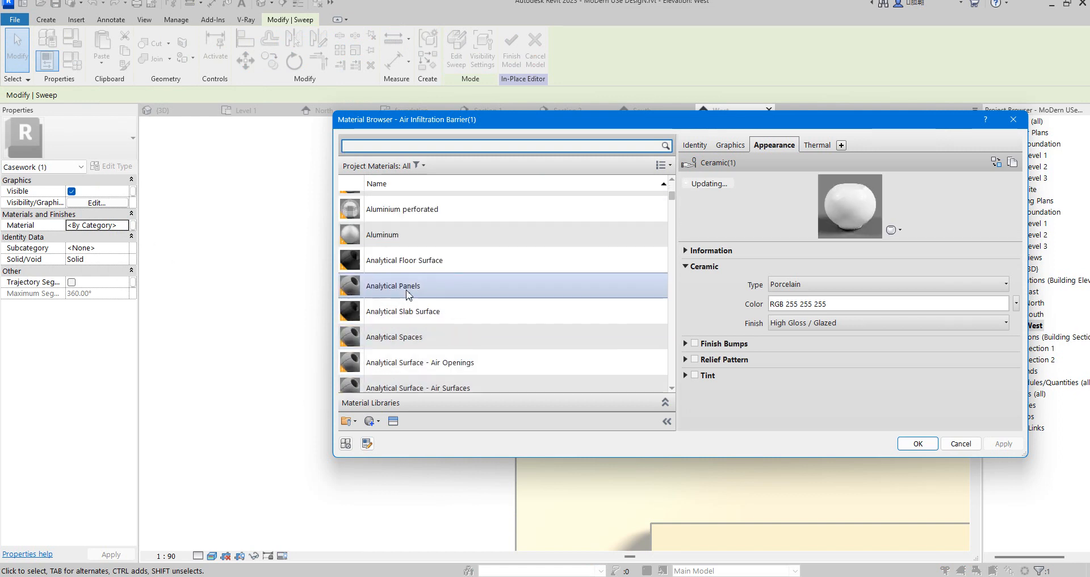
scroll(406, 293, up, 4)
click(412, 259)
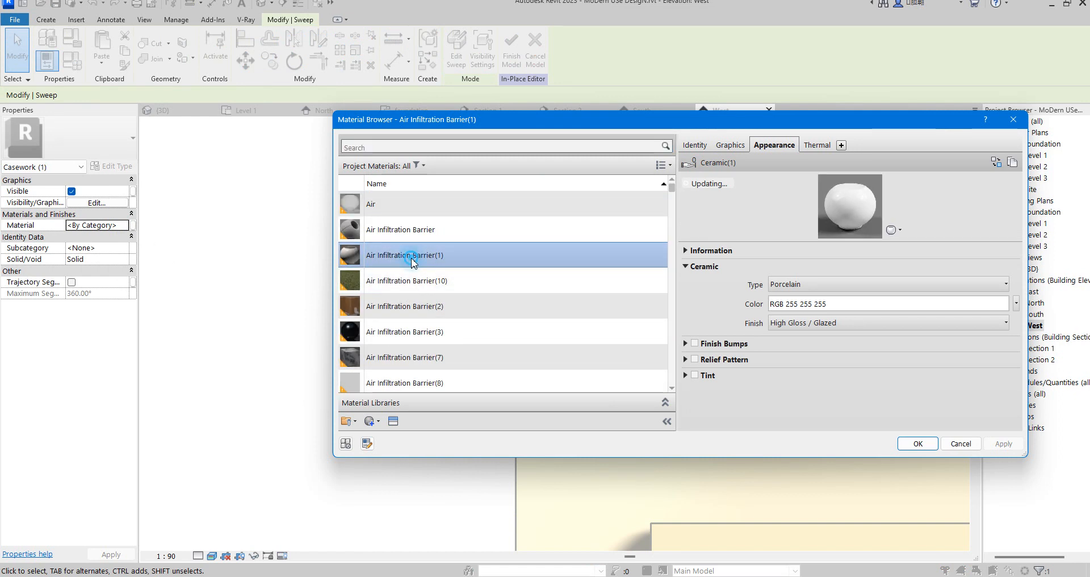
right_click(413, 260)
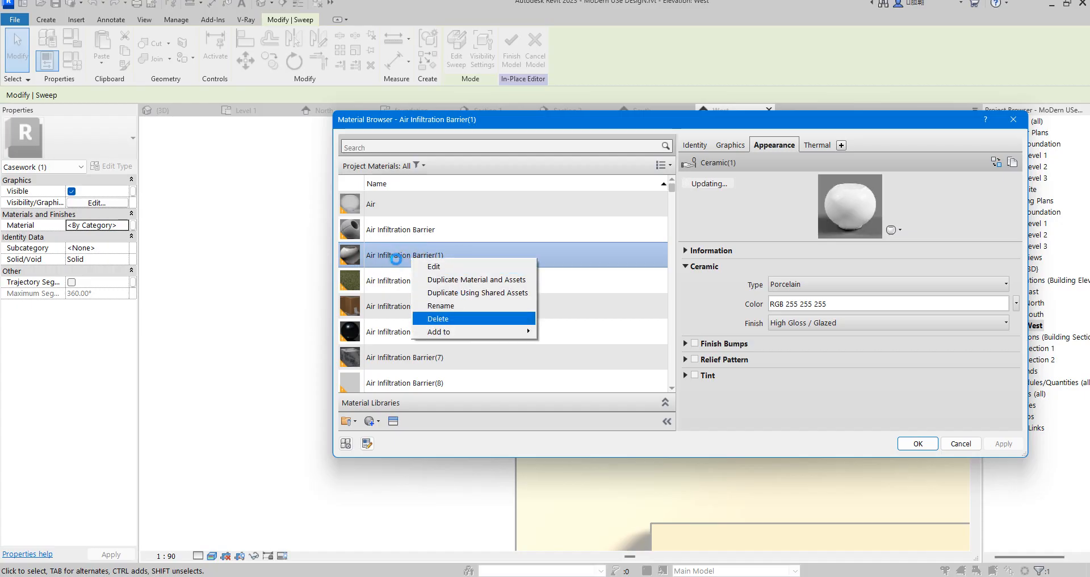
click(912, 401)
click(922, 446)
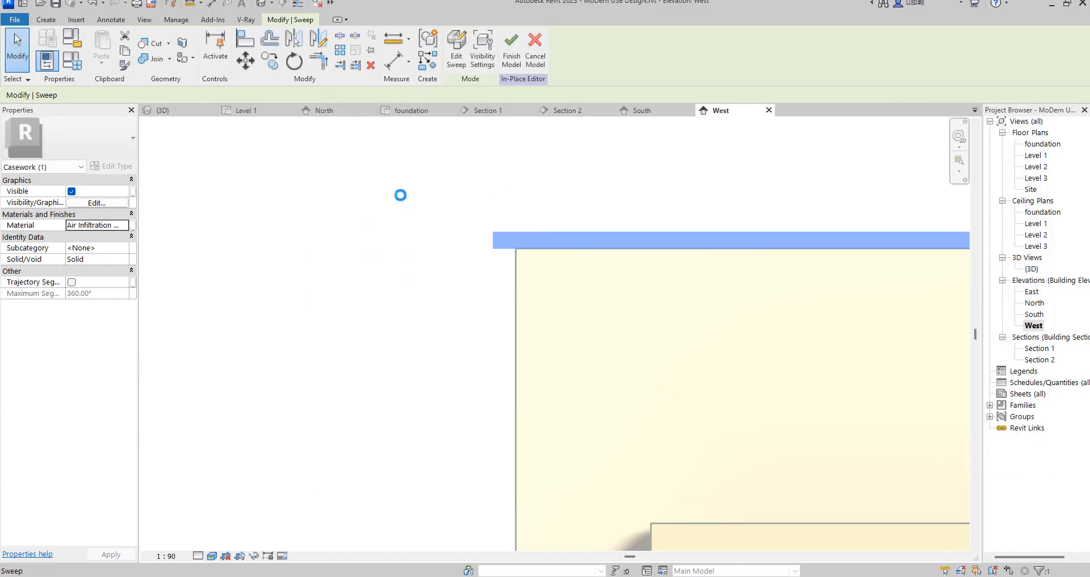
click(400, 195)
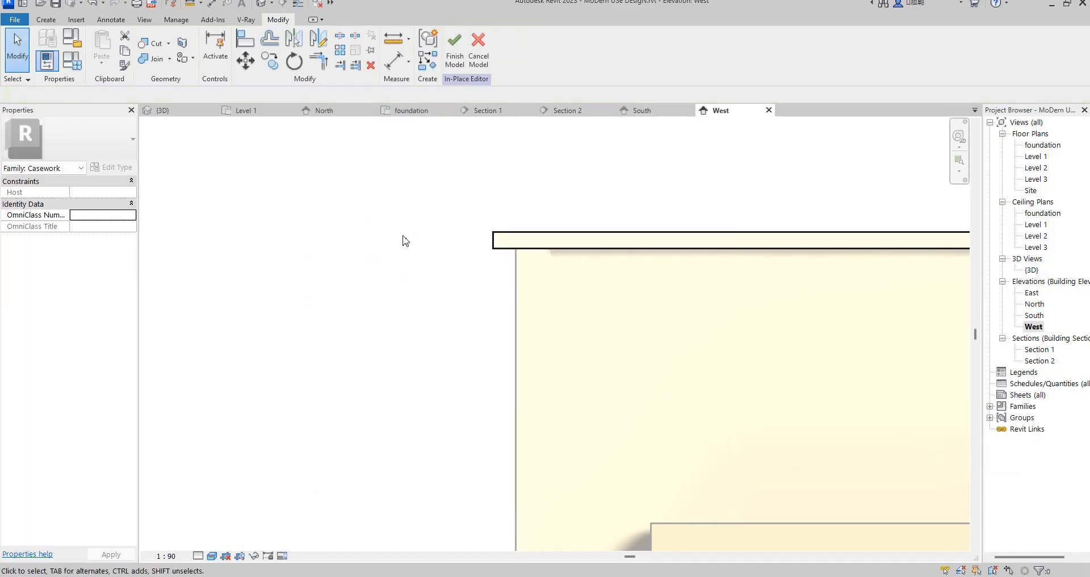
In the West elevation, copy the coping sweep from the lower parapet's outer corner to the top corner of the taller front wall.
scroll(403, 242, down, 3)
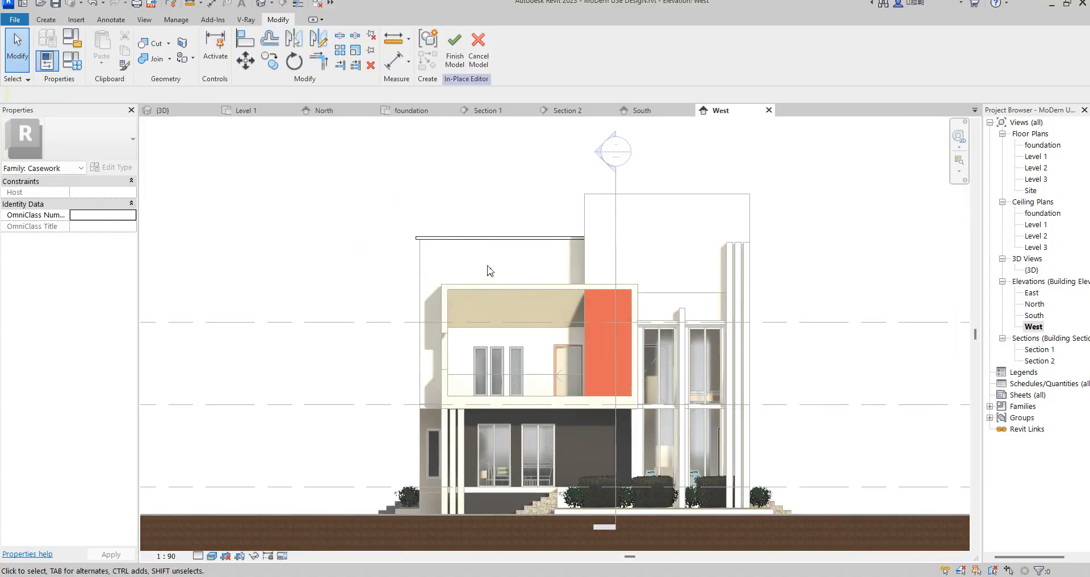
scroll(487, 270, down, 3)
scroll(701, 270, up, 1)
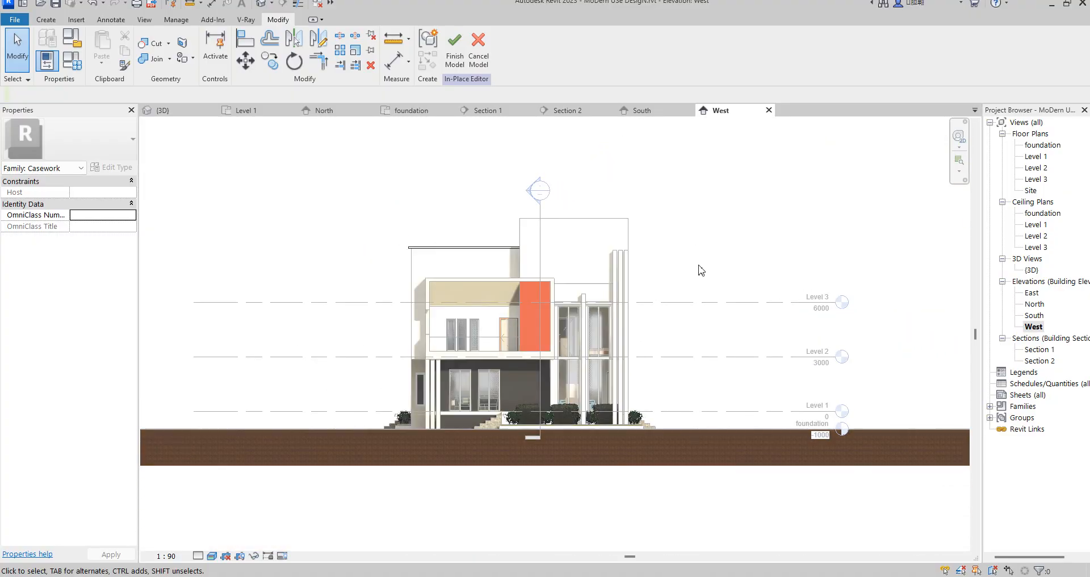
click(498, 247)
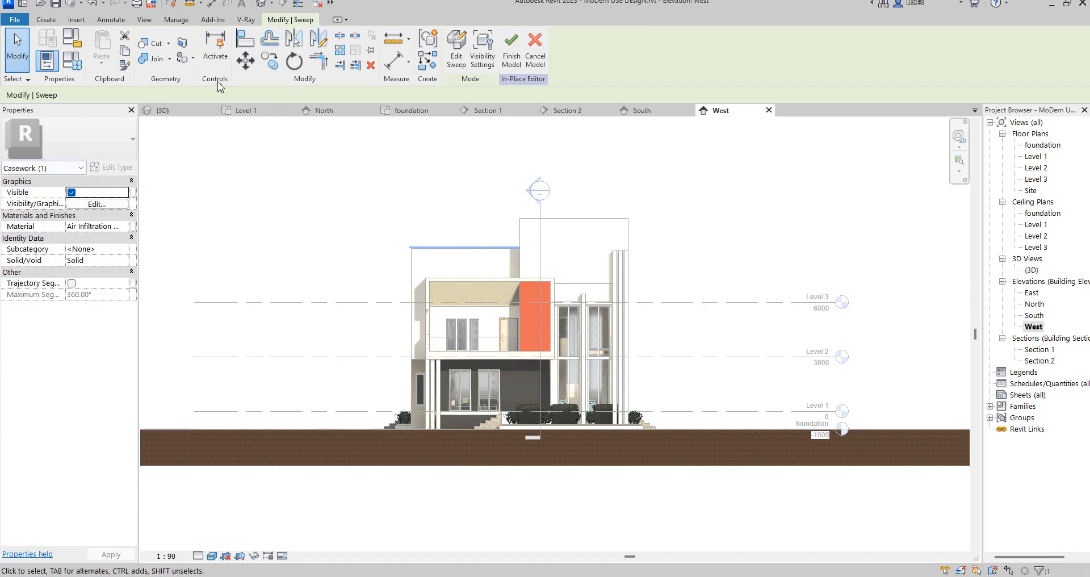
click(269, 61)
scroll(413, 255, up, 3)
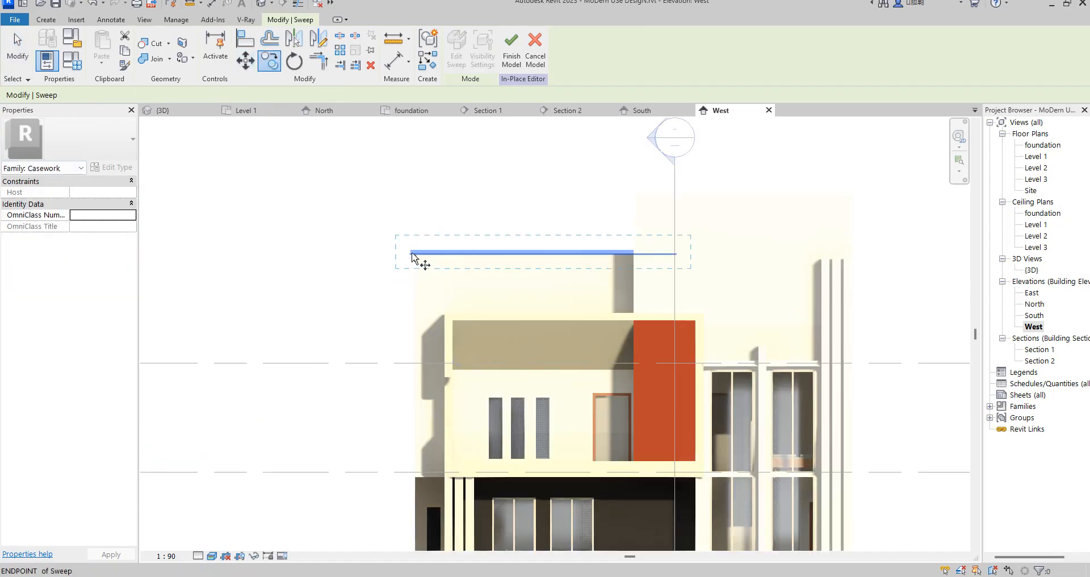
scroll(412, 256, up, 2)
click(419, 254)
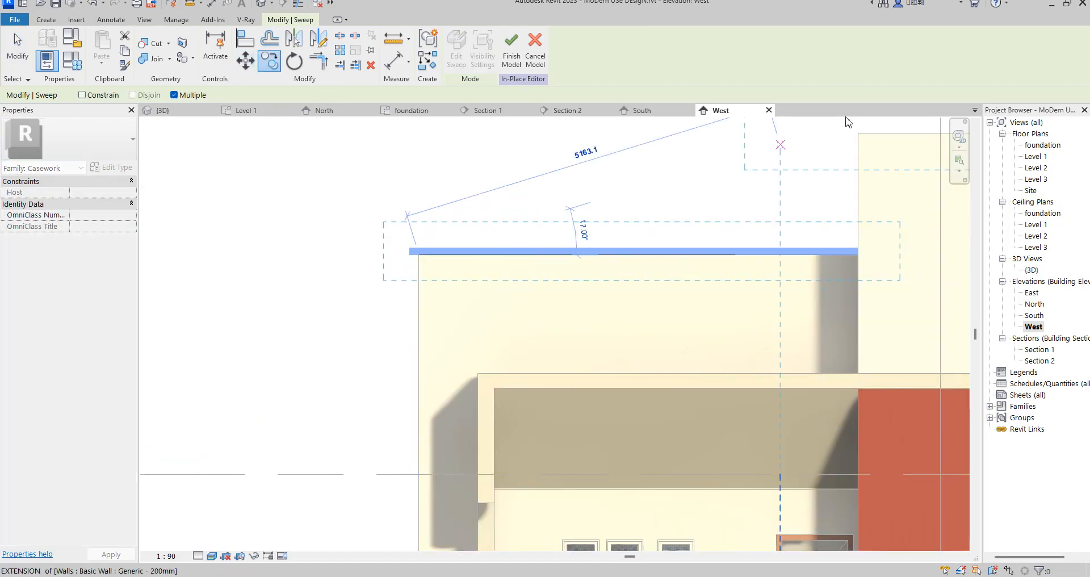
click(859, 135)
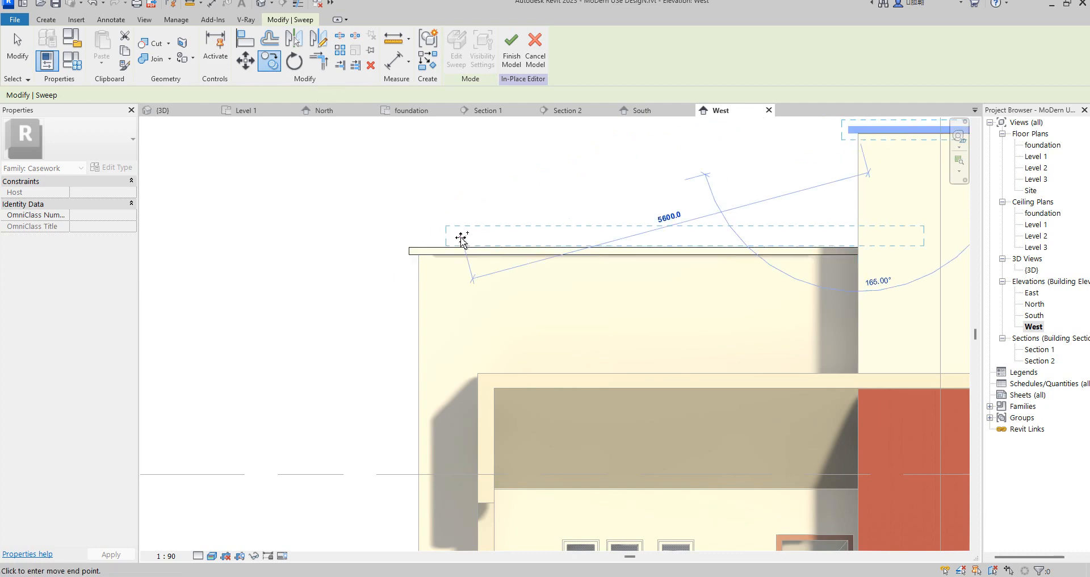
scroll(457, 243, down, 2)
key(Escape)
scroll(377, 200, down, 2)
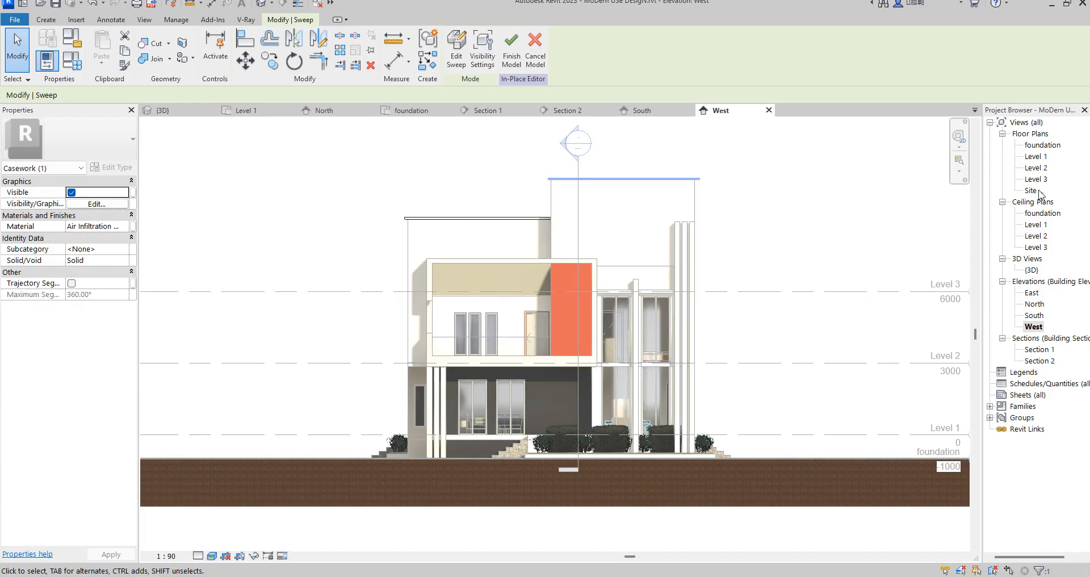
In the 3D view, open the copied coping sweep above the taller front wall for path editing.
double_click(1032, 270)
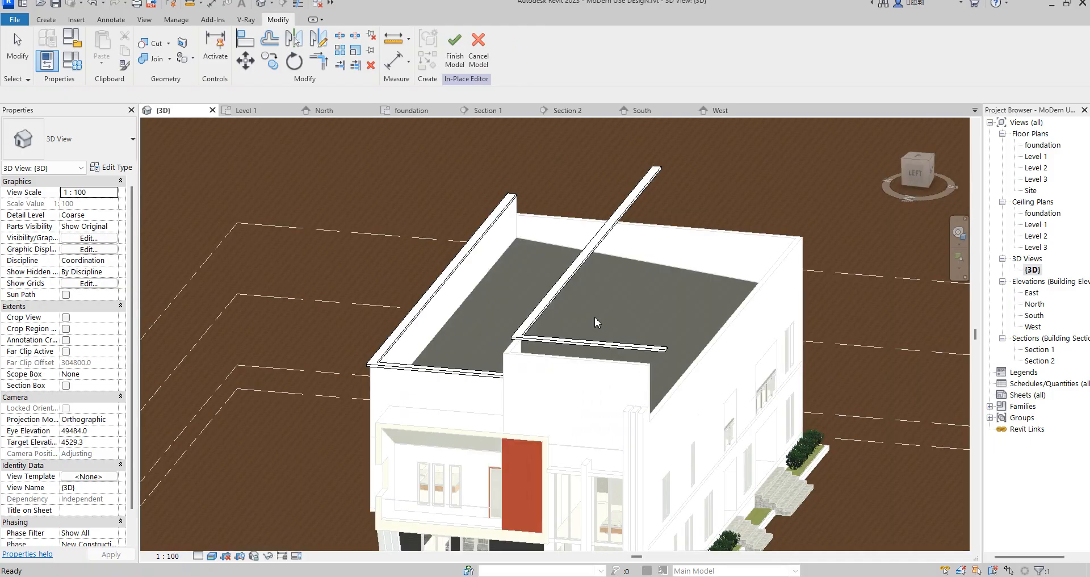
click(590, 343)
scroll(500, 335, up, 4)
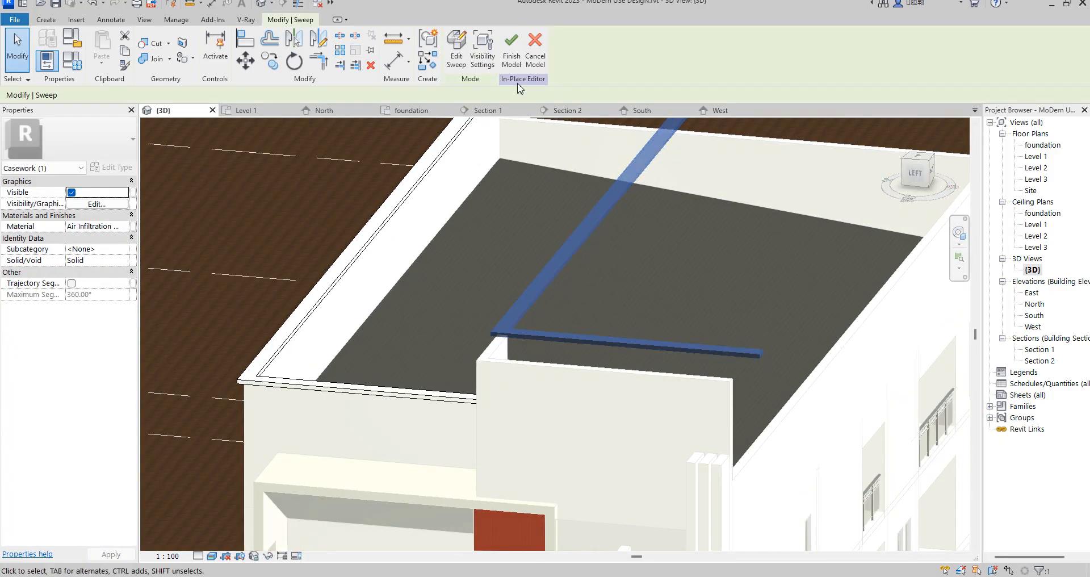
click(466, 54)
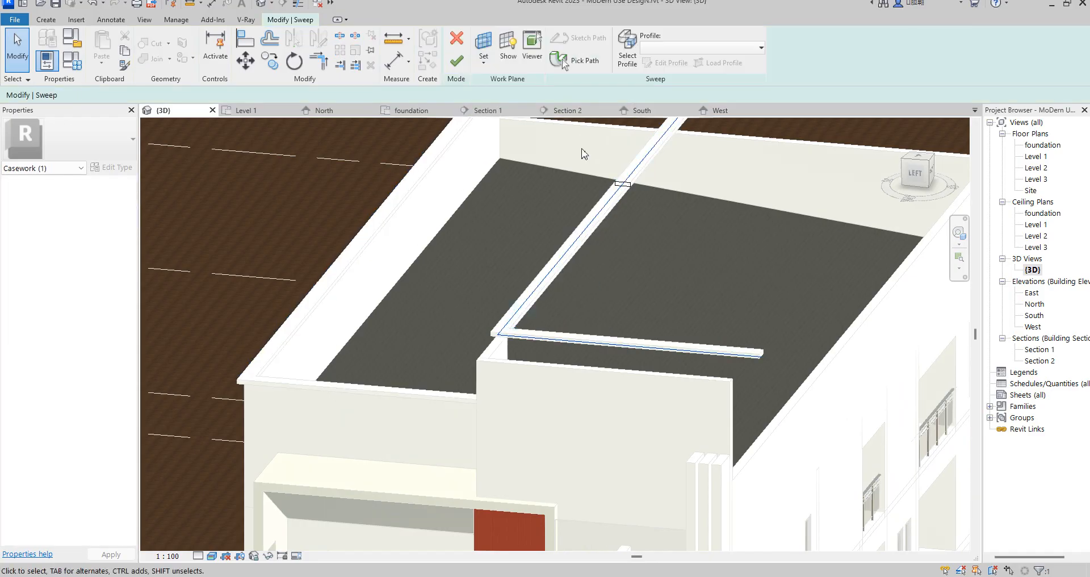
click(573, 60)
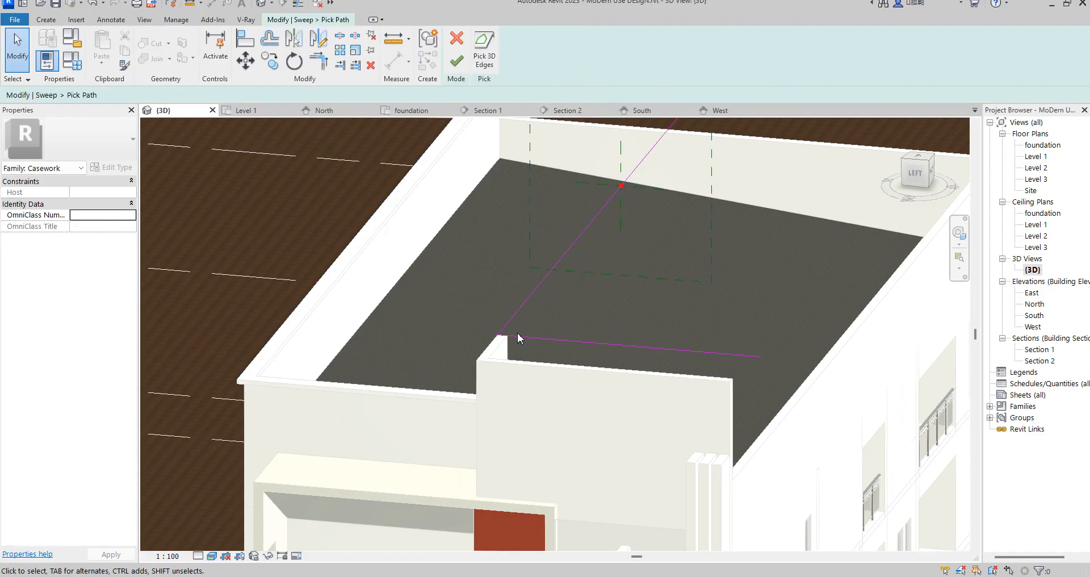
Try to align the copied sweep's front path line with the outer face of the taller front wall.
click(244, 39)
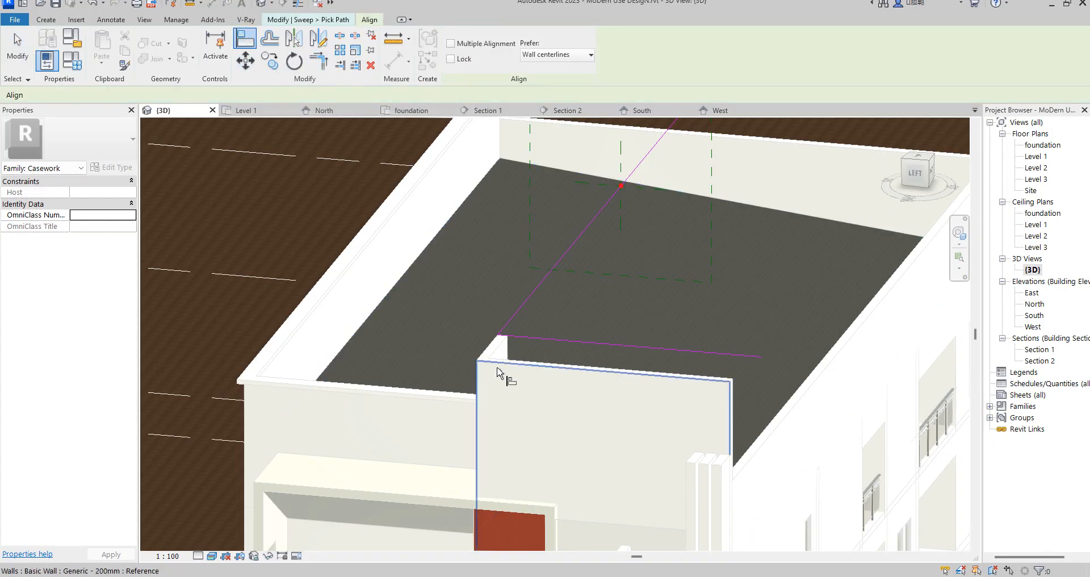
click(503, 365)
click(543, 335)
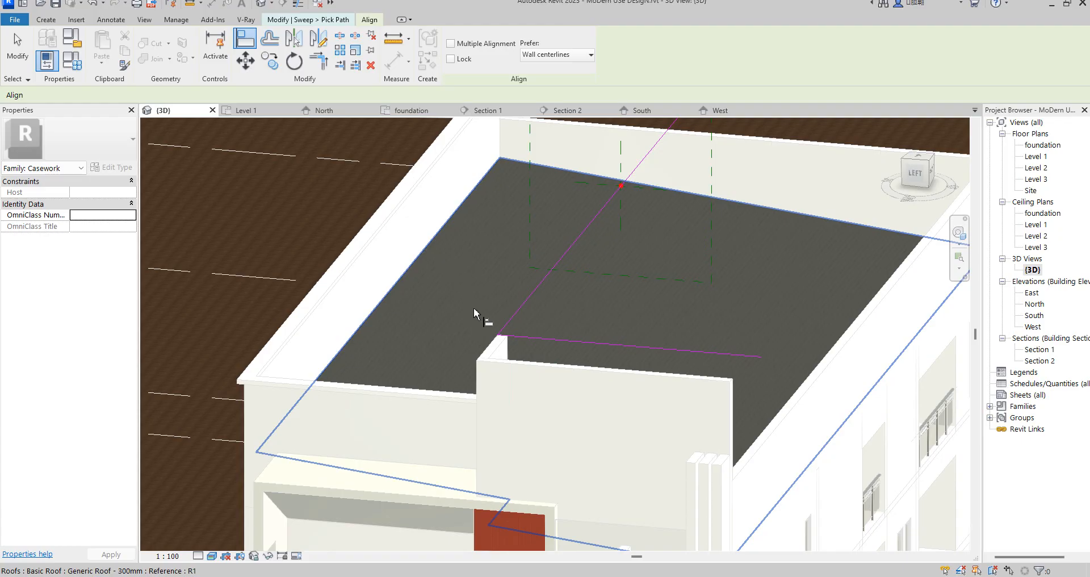
key(Escape)
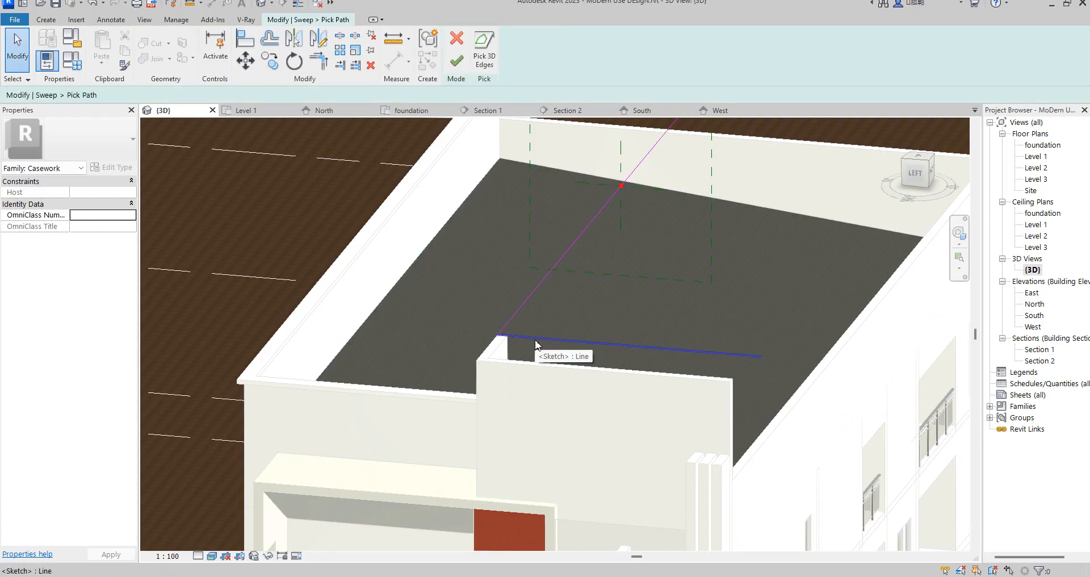
Delete both existing path lines of the copied coping sweep.
click(534, 343)
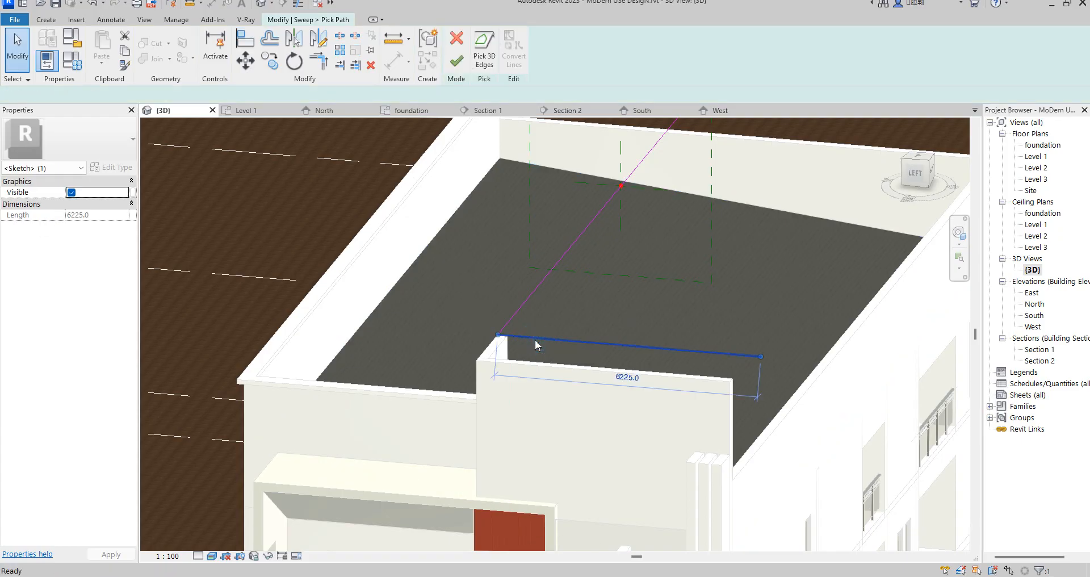
key(Delete)
click(525, 304)
key(Delete)
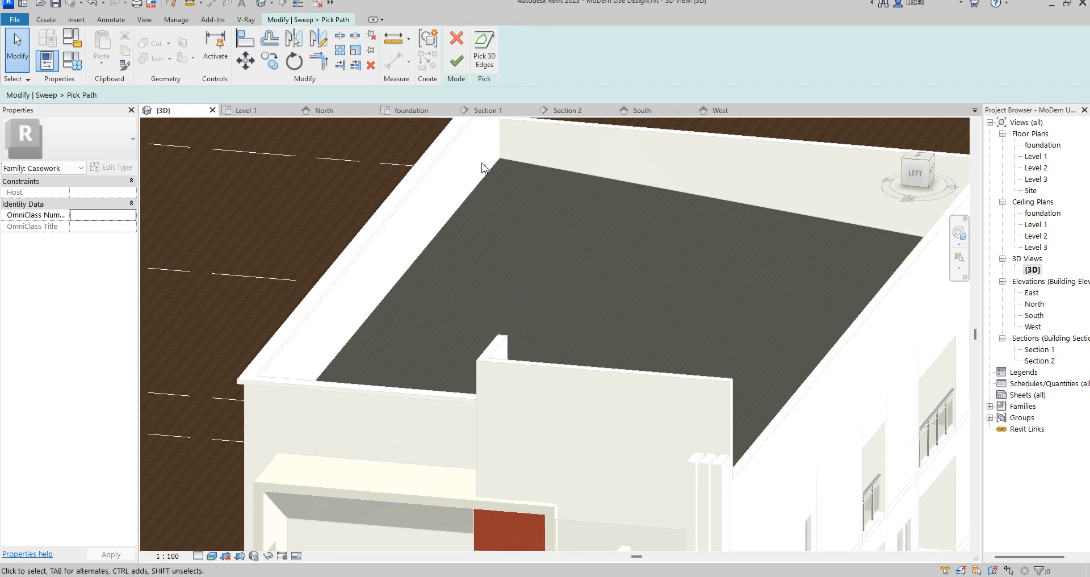
Define a new path from the taller front wall's outer top edge and its short side return's edge, and finish the sweep.
click(484, 48)
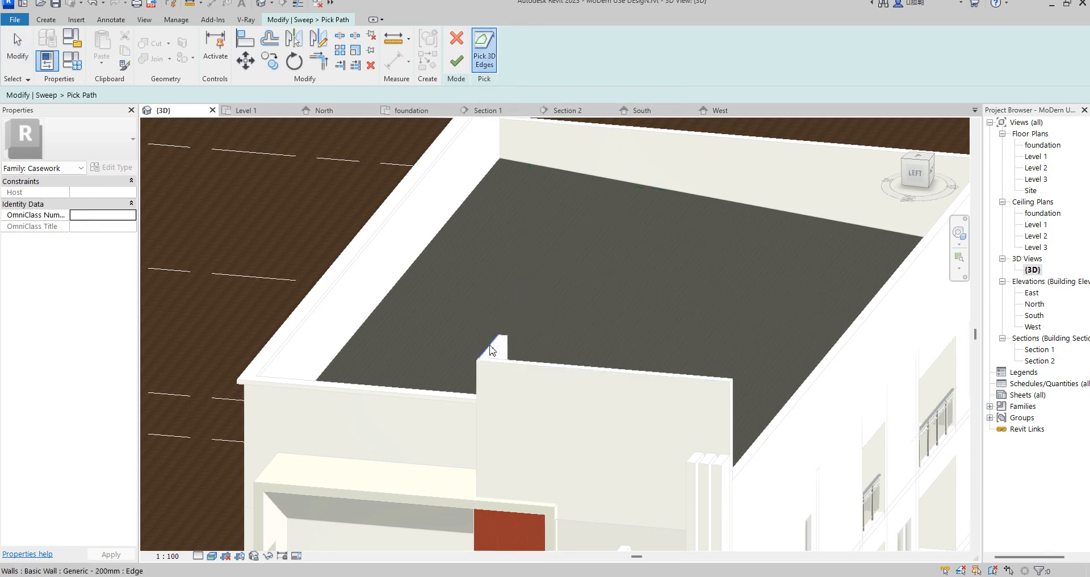
click(491, 350)
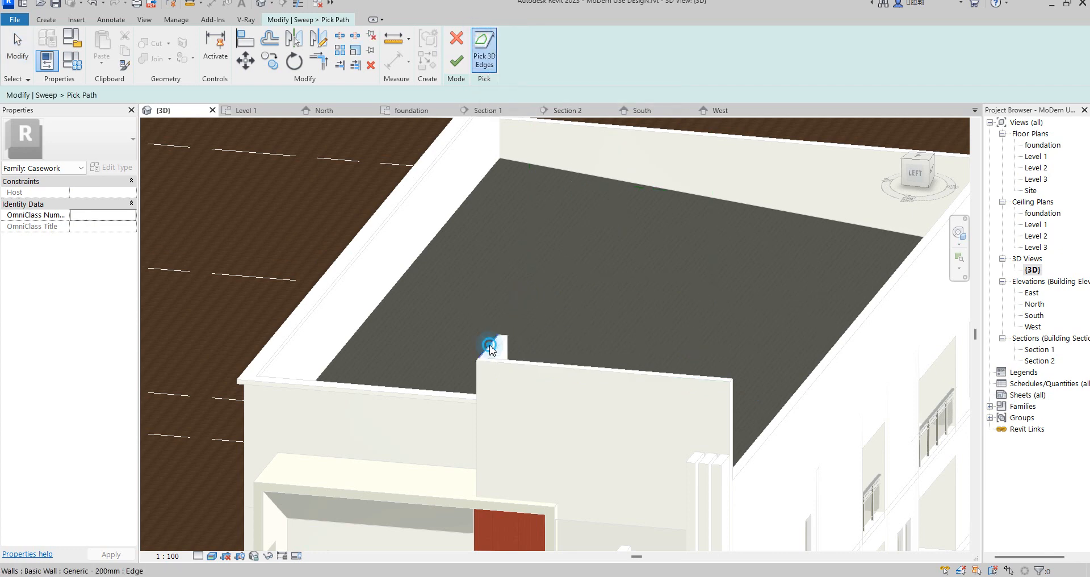
click(507, 368)
key(t)
key(r)
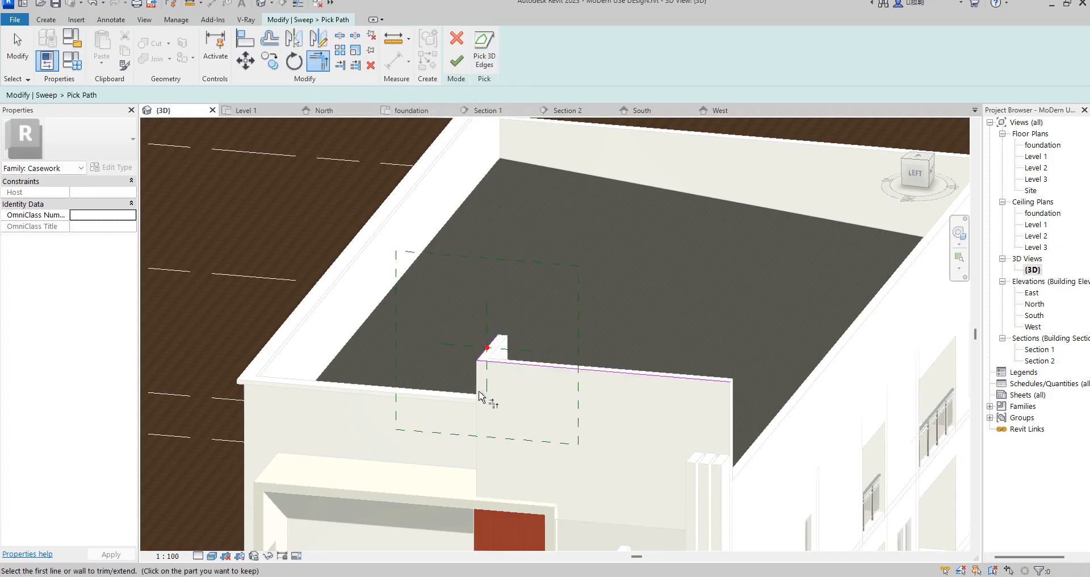
scroll(550, 442, down, 4)
scroll(551, 443, up, 3)
scroll(556, 445, up, 4)
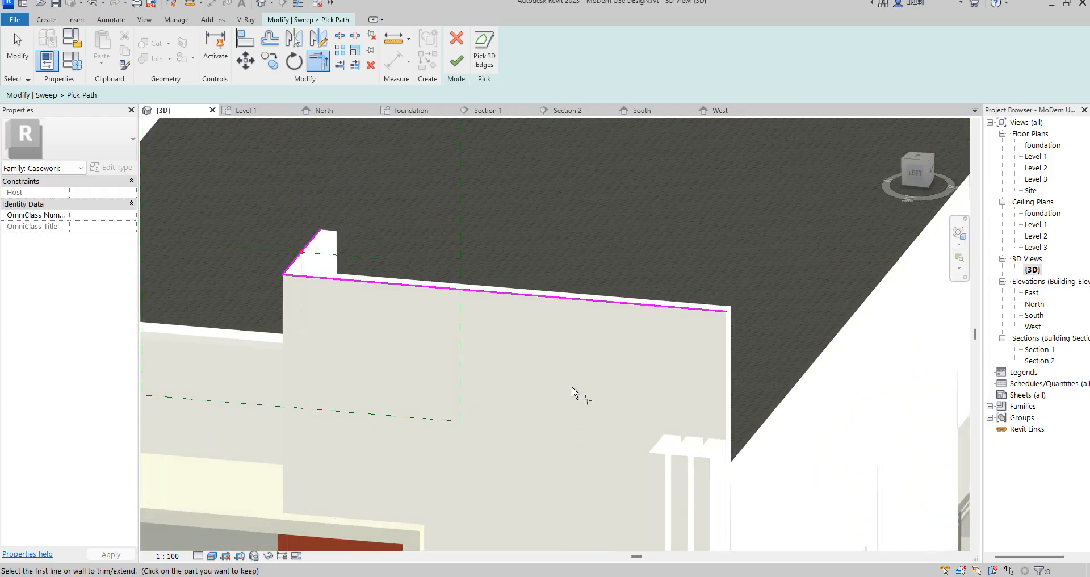
scroll(577, 394, down, 2)
click(484, 51)
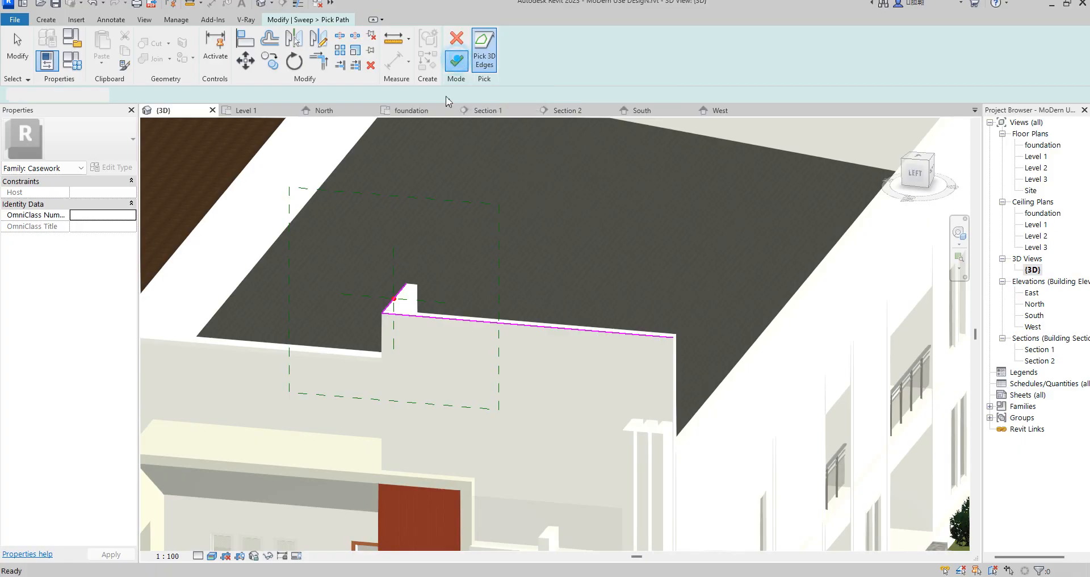
click(458, 64)
click(457, 62)
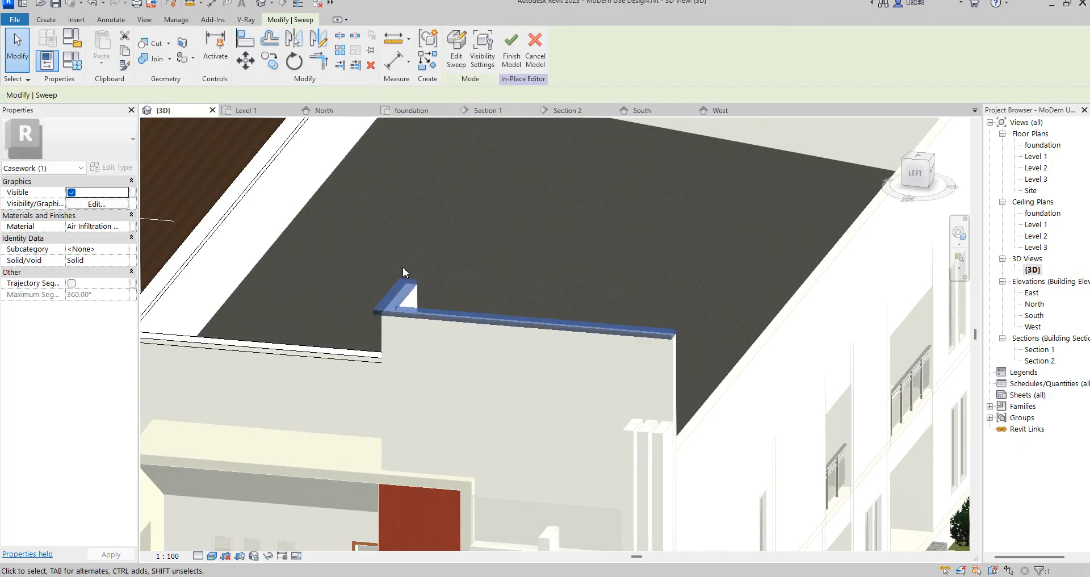
In the West elevation, mirror a copy of the lower parapet's coping sweep about a vertical axis drawn near that parapet's inner end.
scroll(621, 379, down, 3)
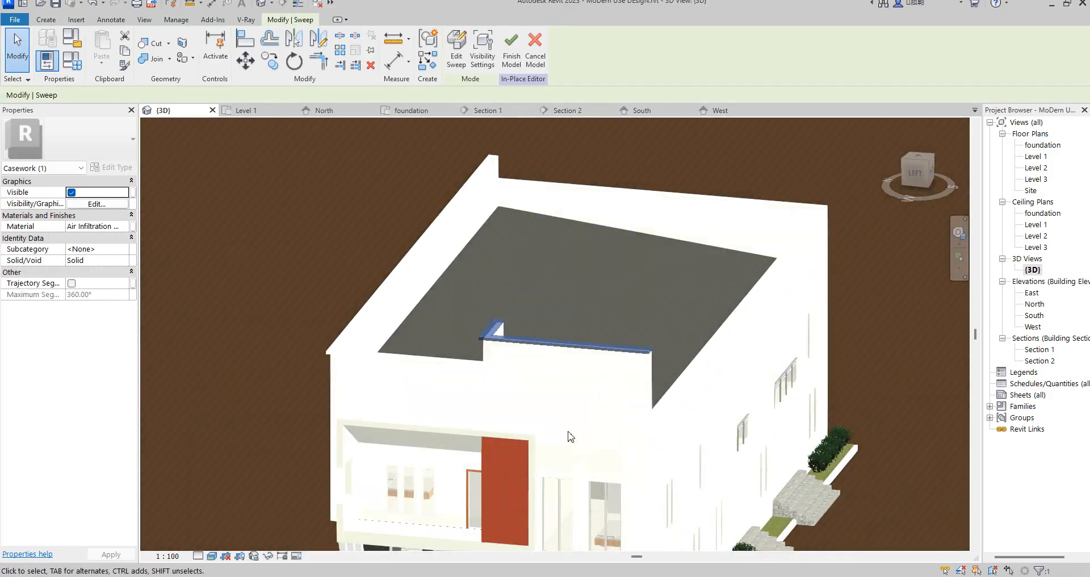
click(343, 359)
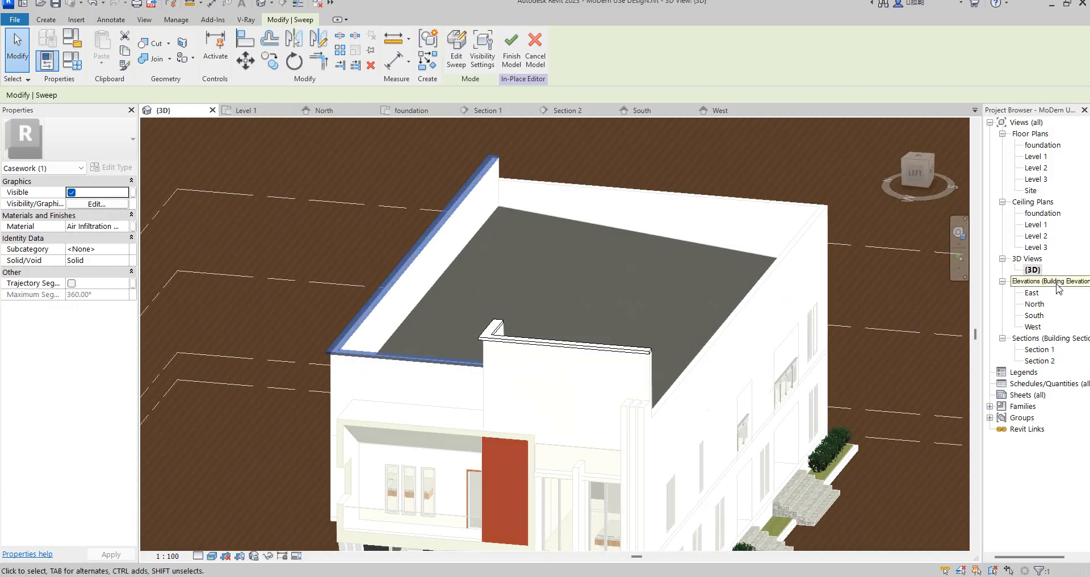
double_click(1034, 327)
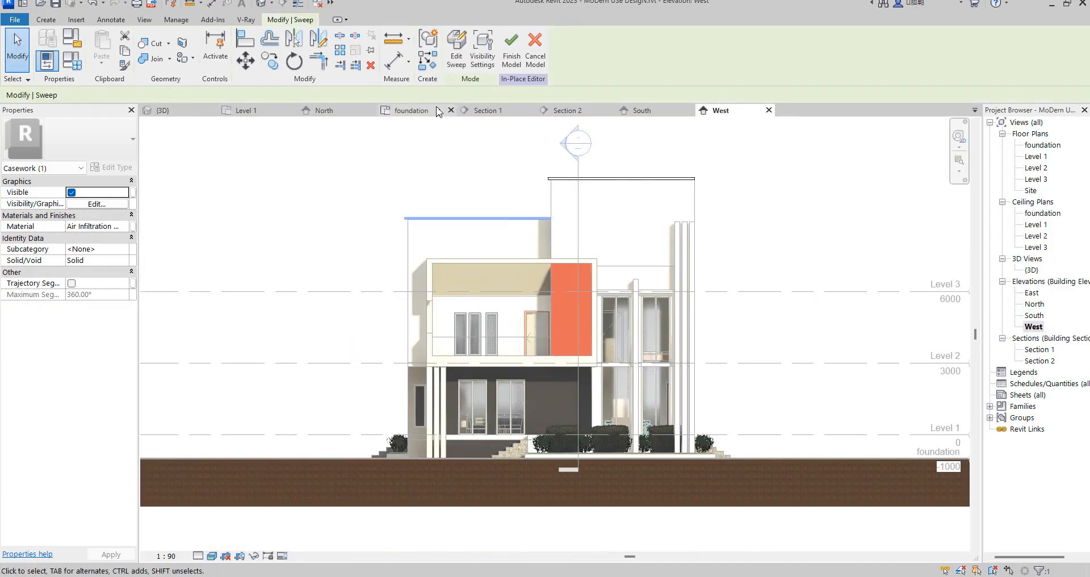
click(318, 39)
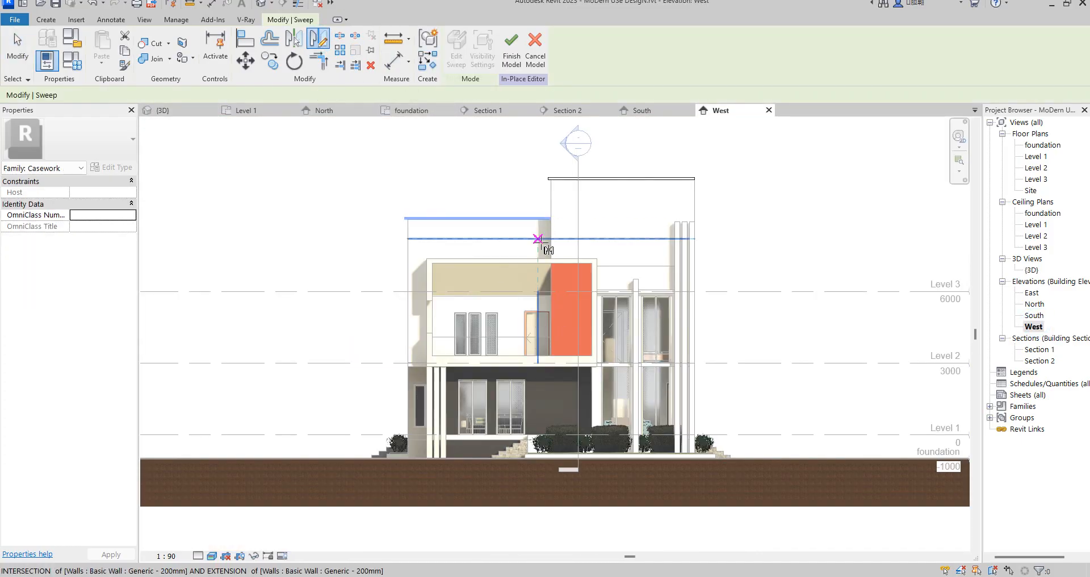
click(538, 239)
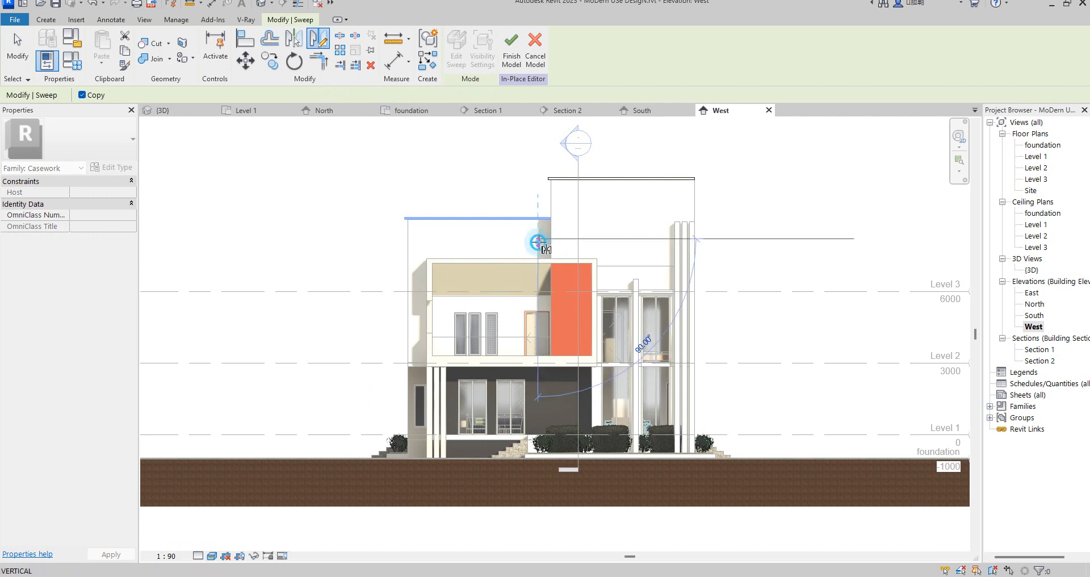
click(540, 200)
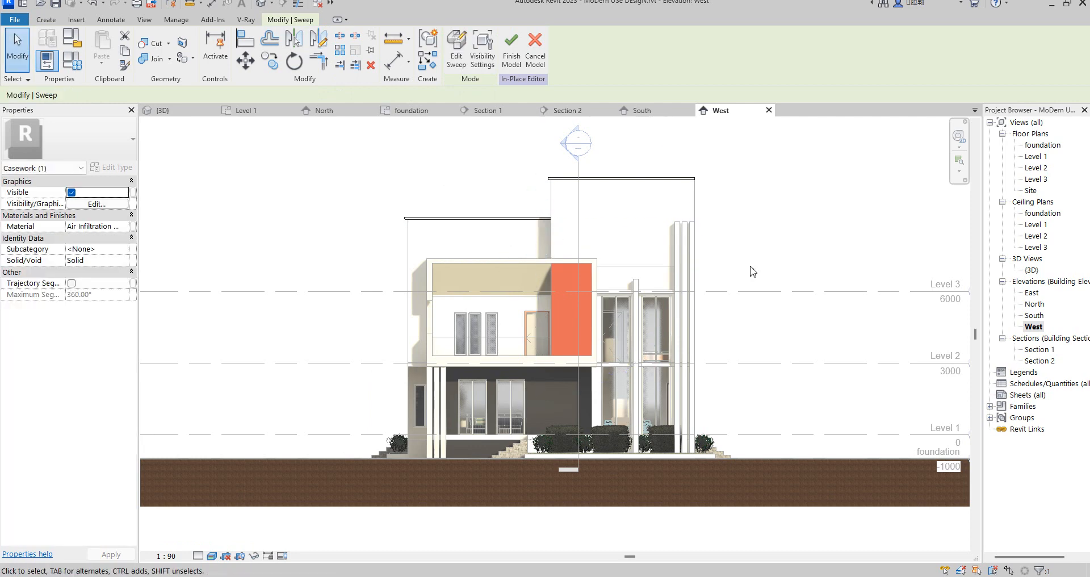
In the 3D view, open the mirrored coping sweep for editing and delete both of its existing path lines.
double_click(1031, 270)
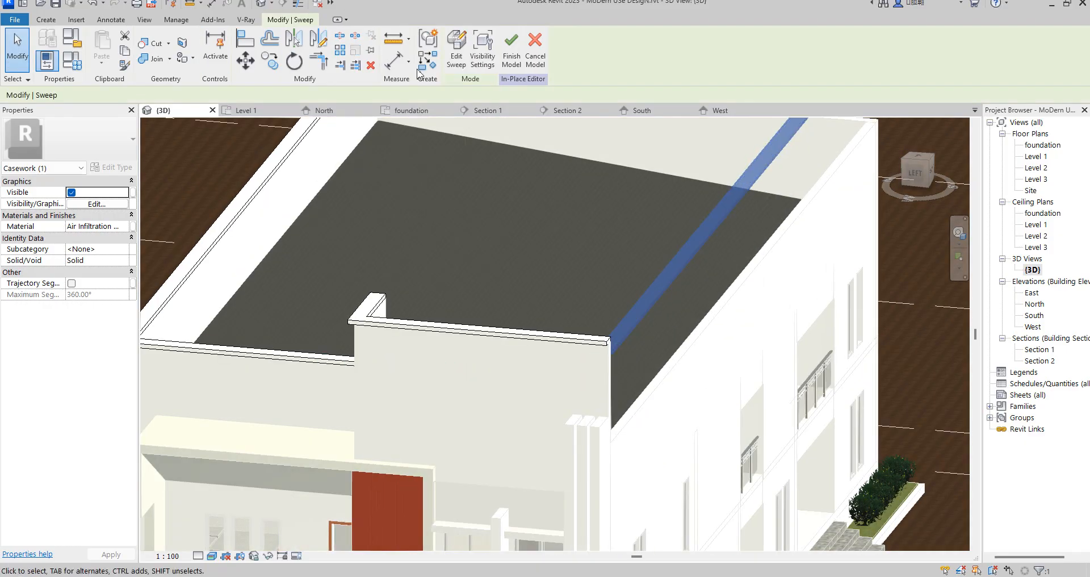
click(446, 63)
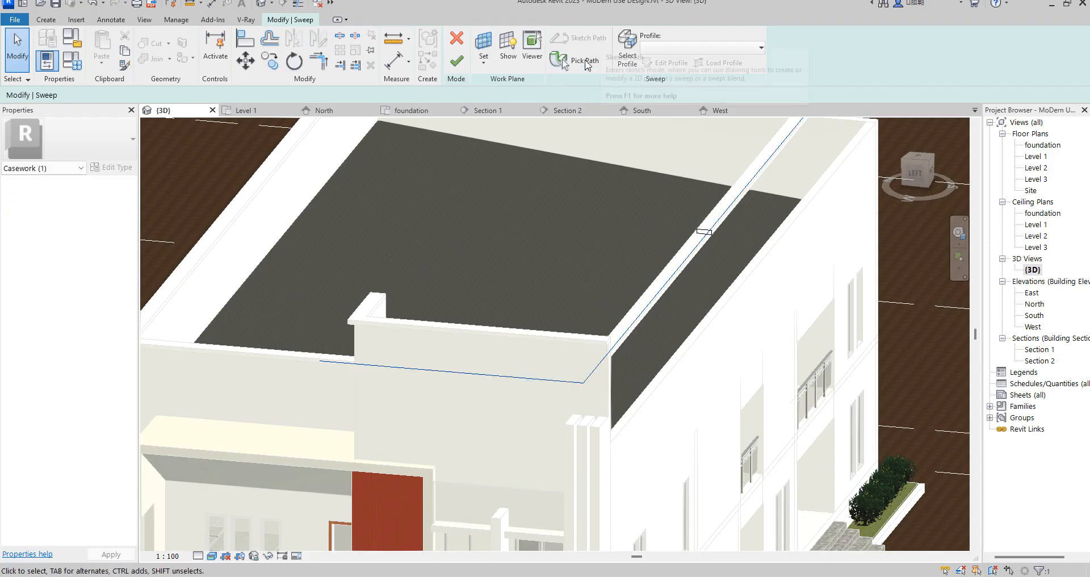
click(587, 62)
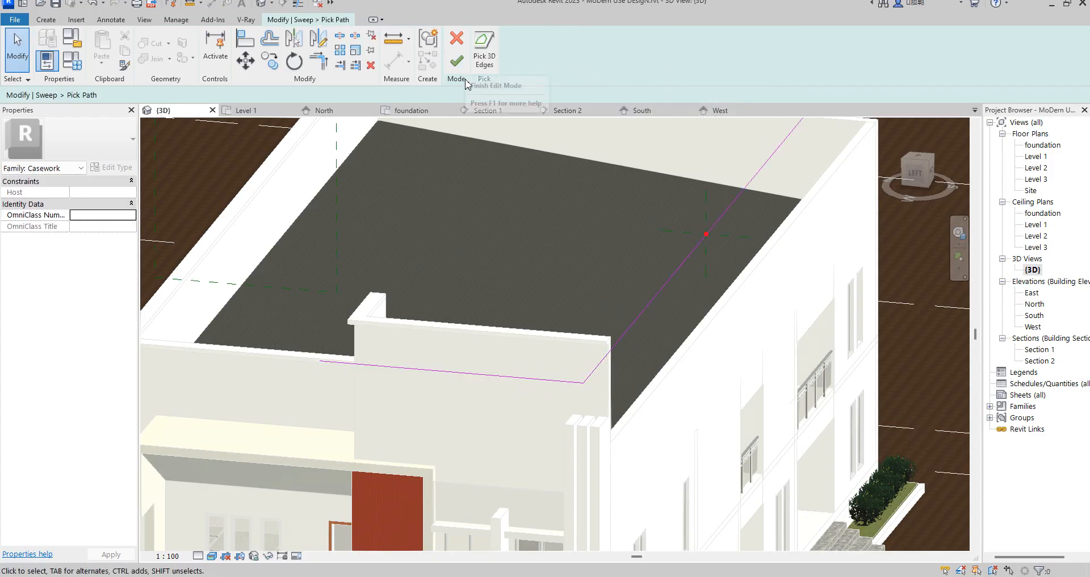
click(561, 381)
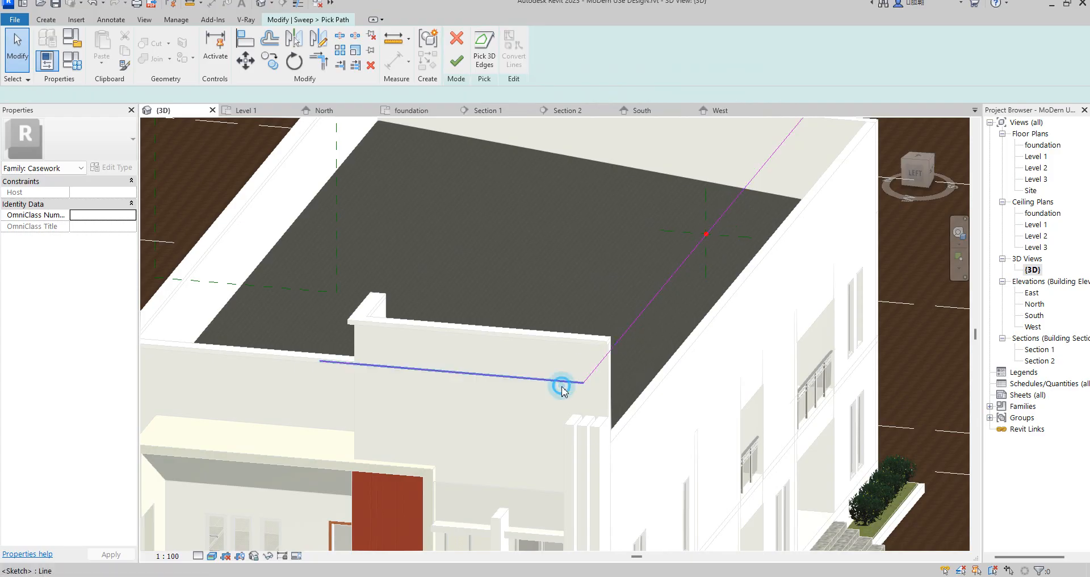
key(Delete)
click(623, 330)
key(Delete)
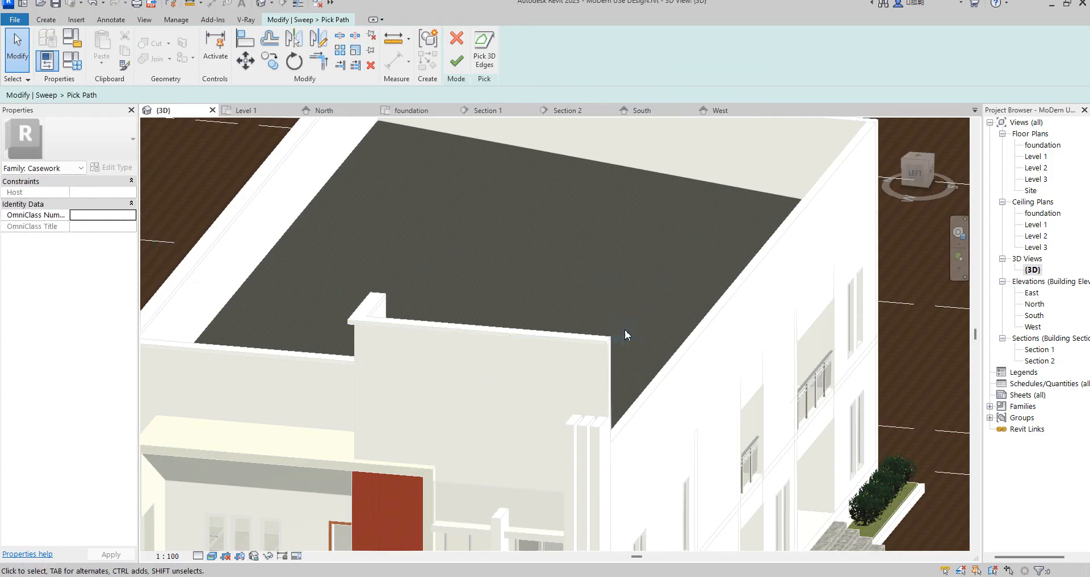
Pick the outer top edges of the long side wall and the adjoining rear wall as the sweep's new path.
click(484, 51)
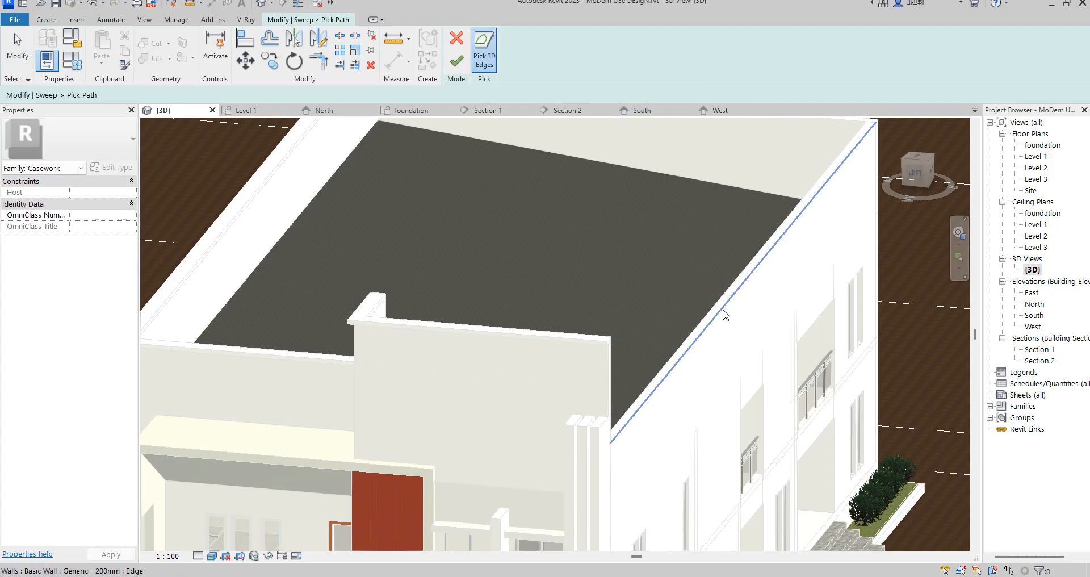
scroll(691, 379, down, 5)
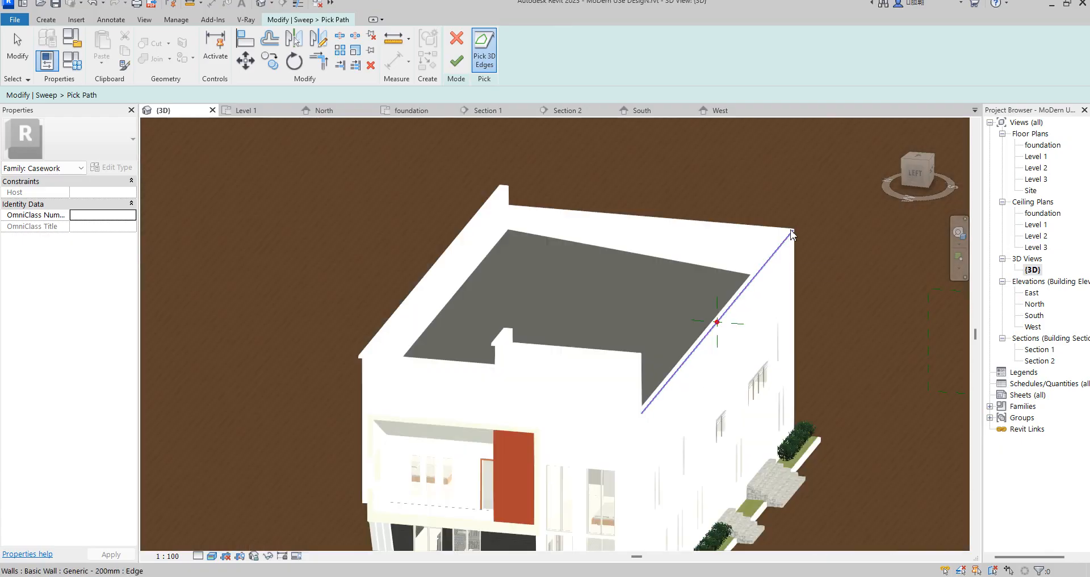
click(710, 321)
scroll(747, 220, up, 5)
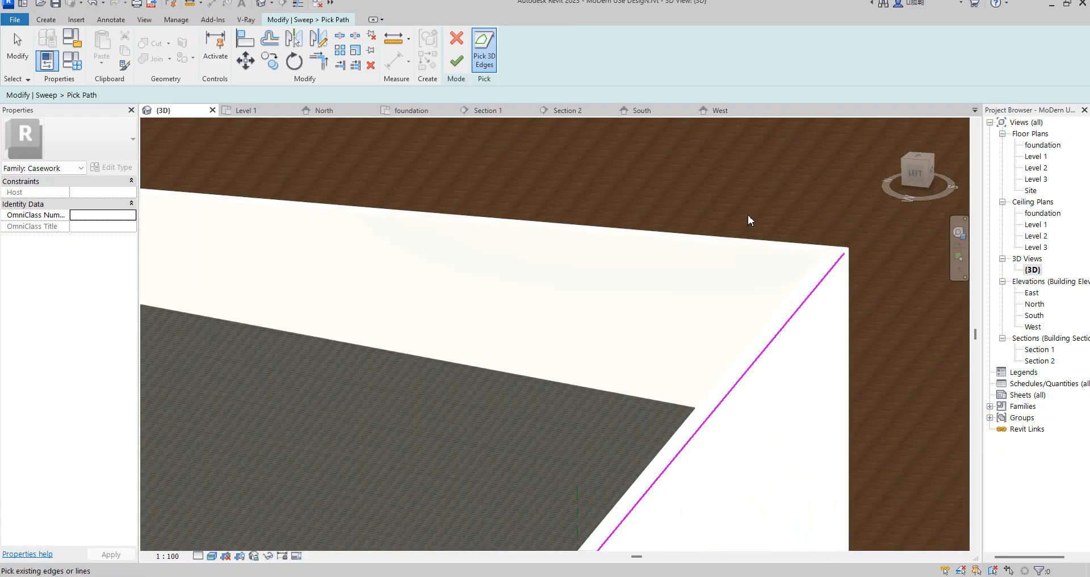
click(793, 245)
Trim the two path lines to meet at the rear roof corner and finish the path and the sweep.
click(319, 58)
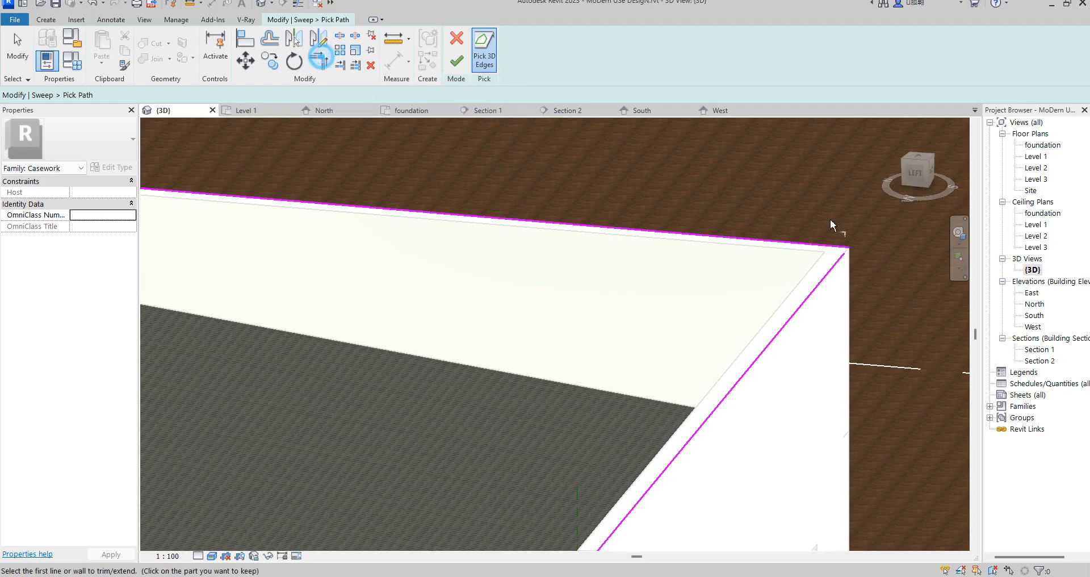
click(817, 244)
click(828, 266)
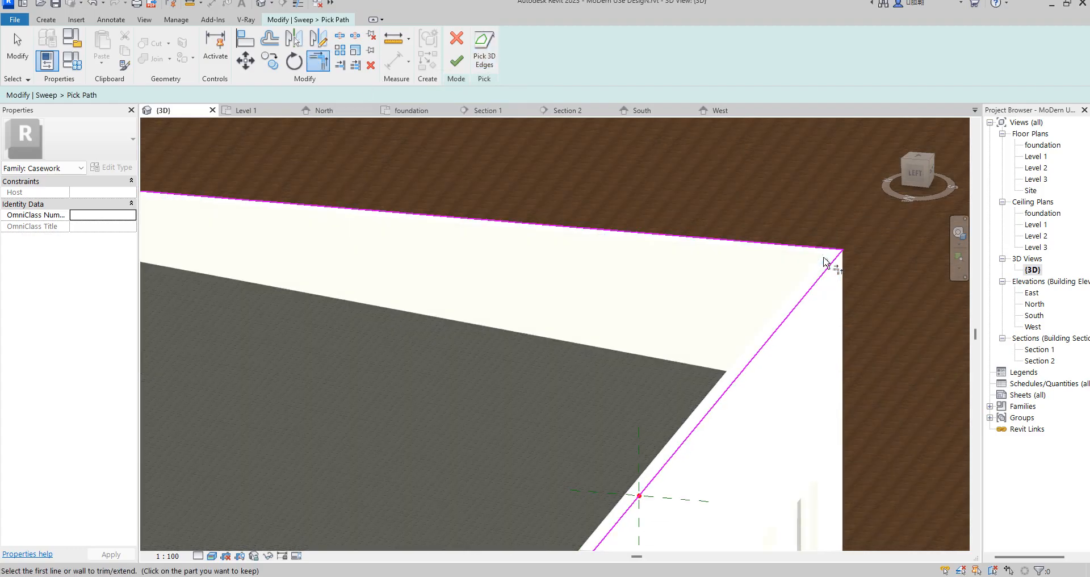
scroll(826, 262, down, 8)
scroll(737, 317, up, 10)
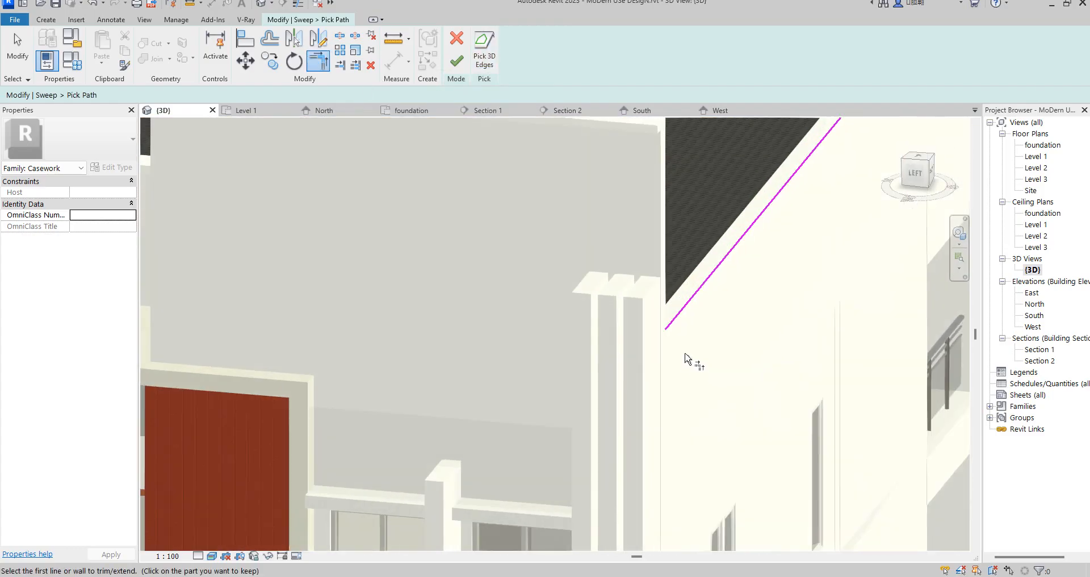
scroll(686, 359, down, 5)
click(456, 60)
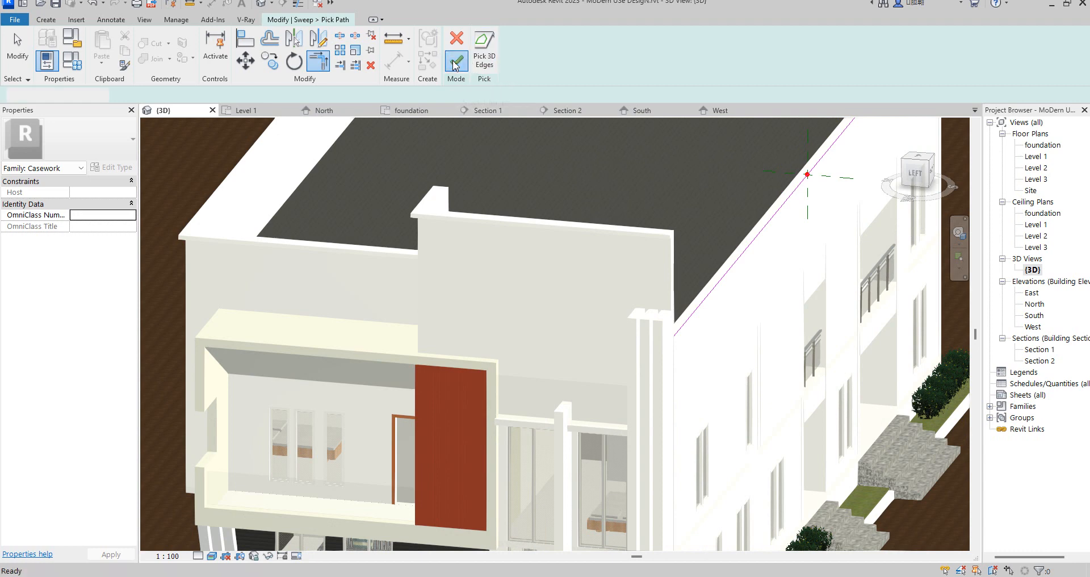
scroll(719, 192, down, 5)
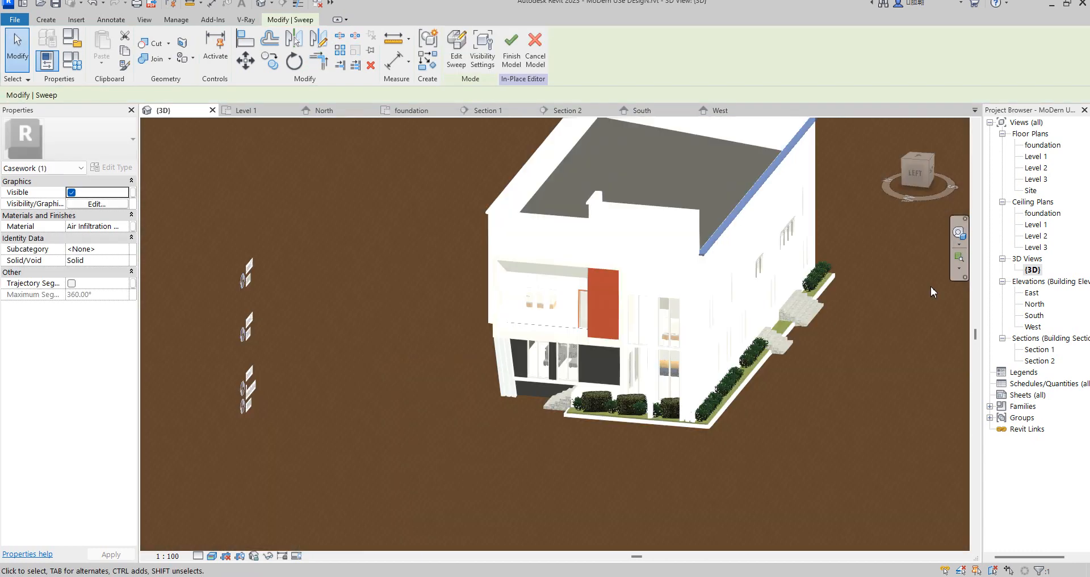
Switch to the West elevation and finish the in-place coping model.
double_click(1040, 328)
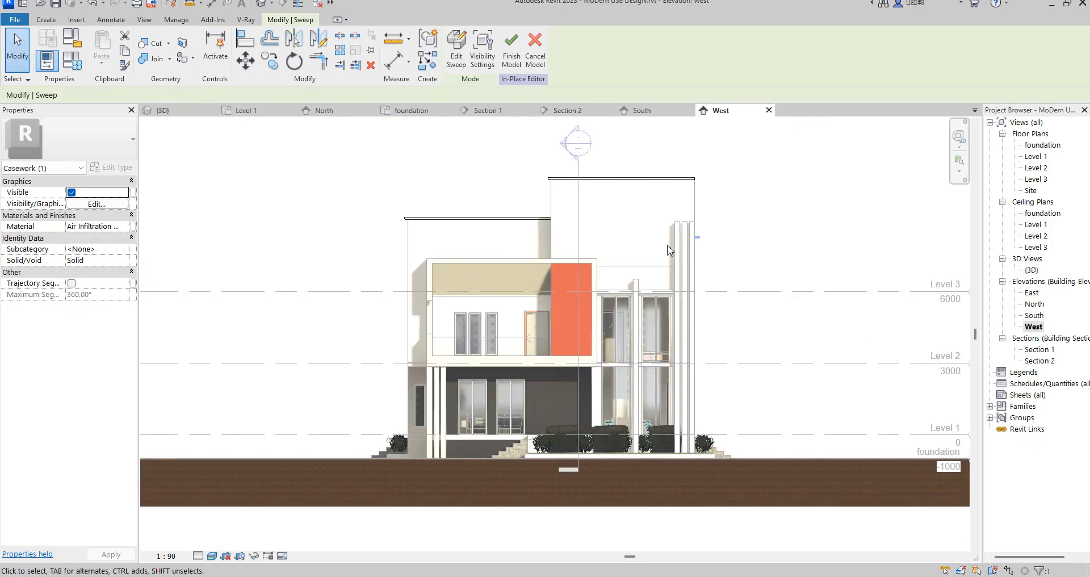
click(513, 54)
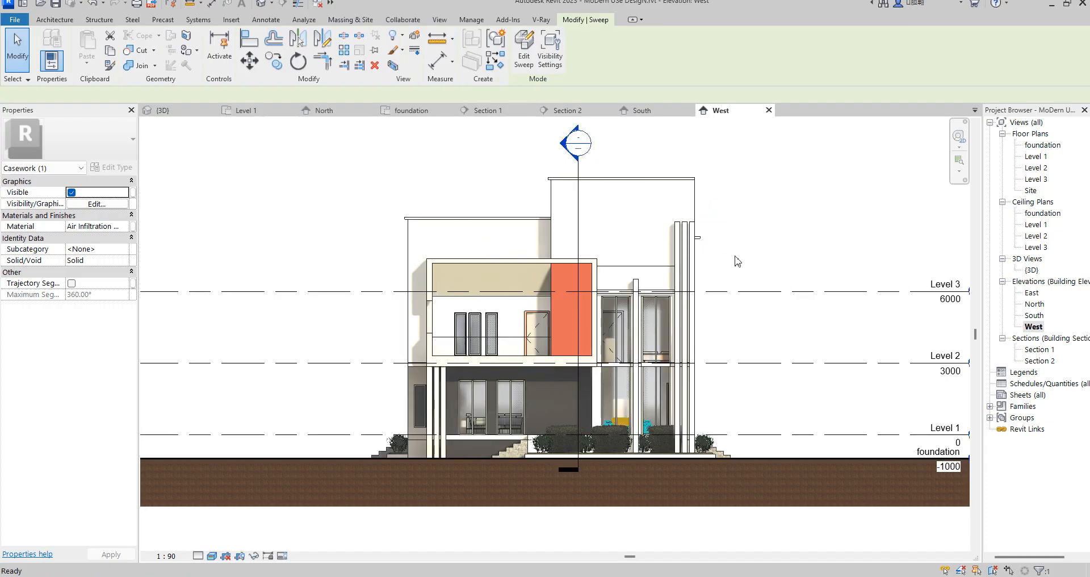
click(483, 274)
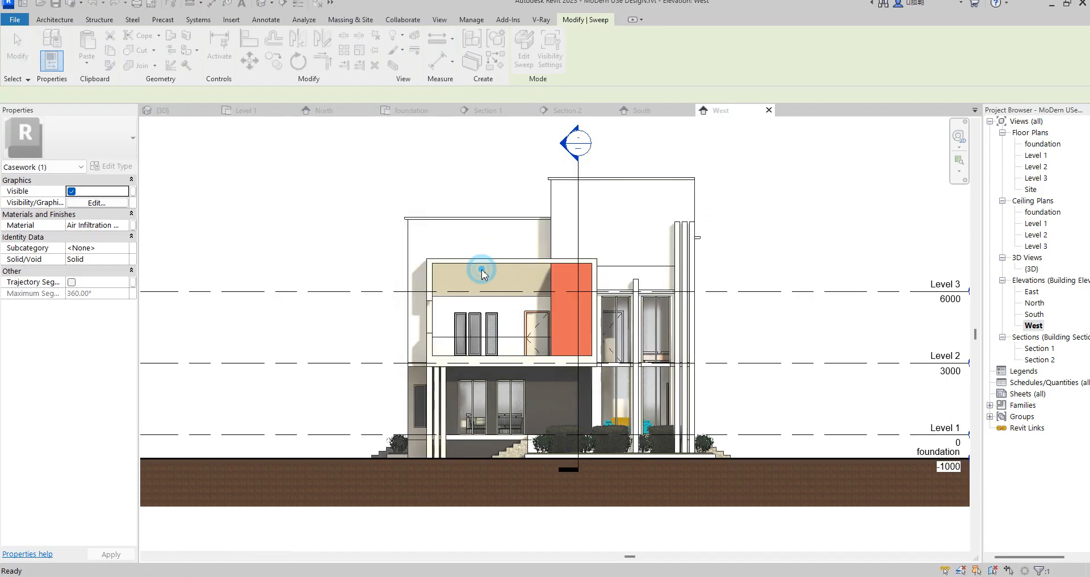
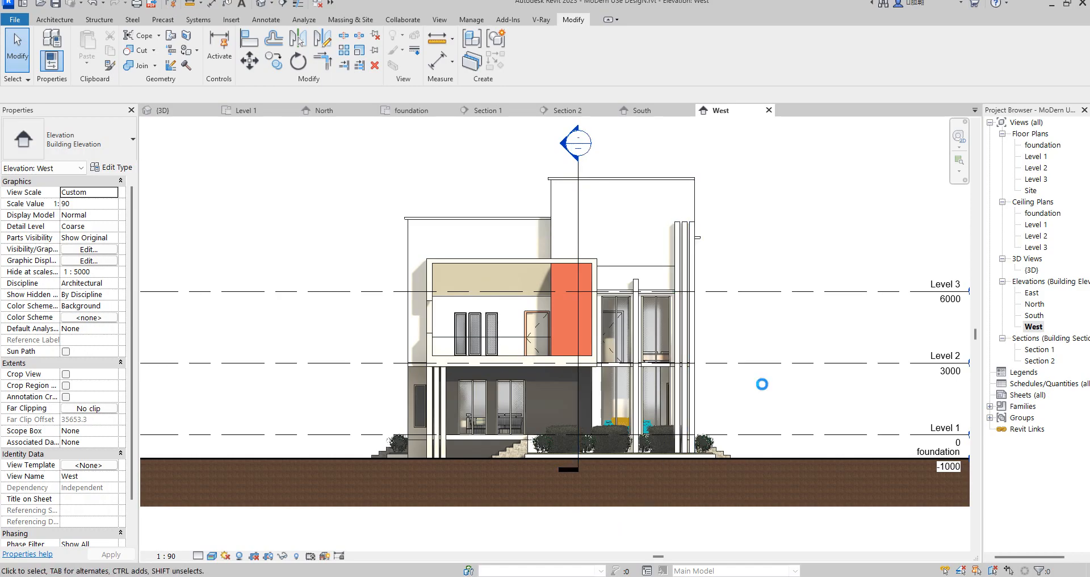
Examine the parapet copings around the roof in the West elevation and from a front corner in the 3D view.
scroll(761, 385, up, 1)
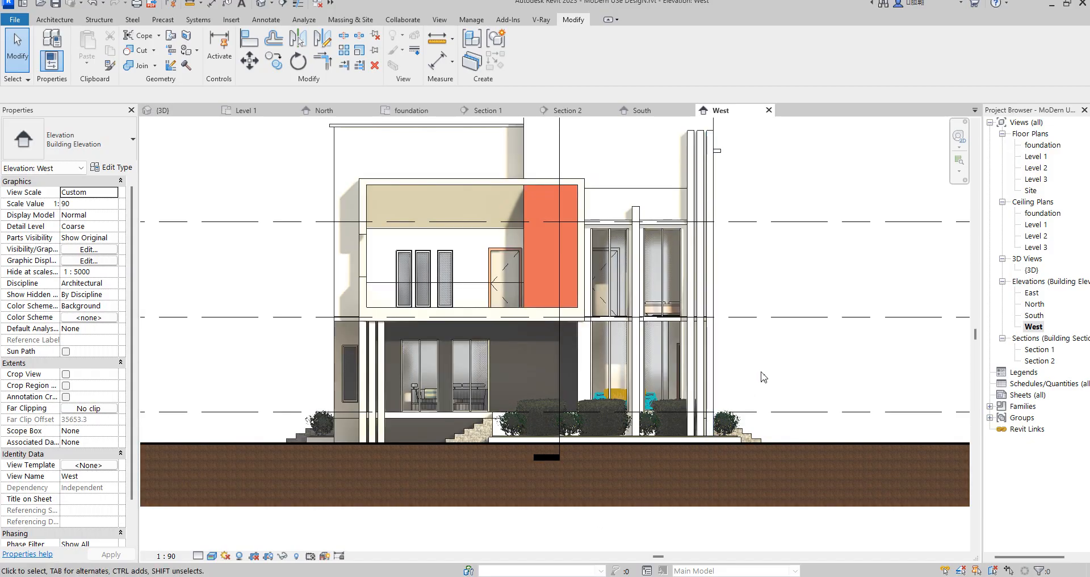
scroll(732, 376, down, 3)
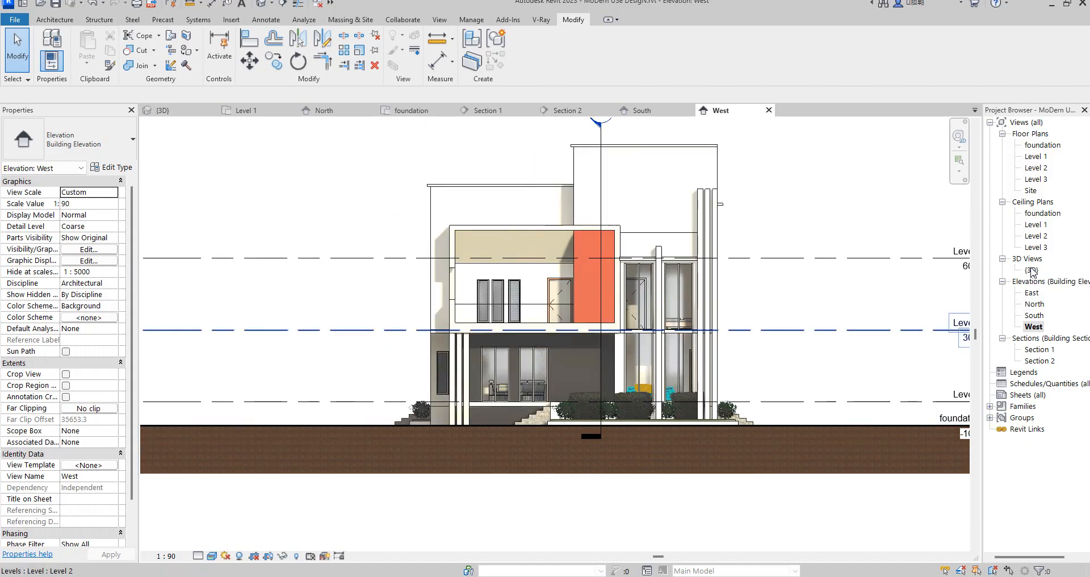
double_click(1031, 270)
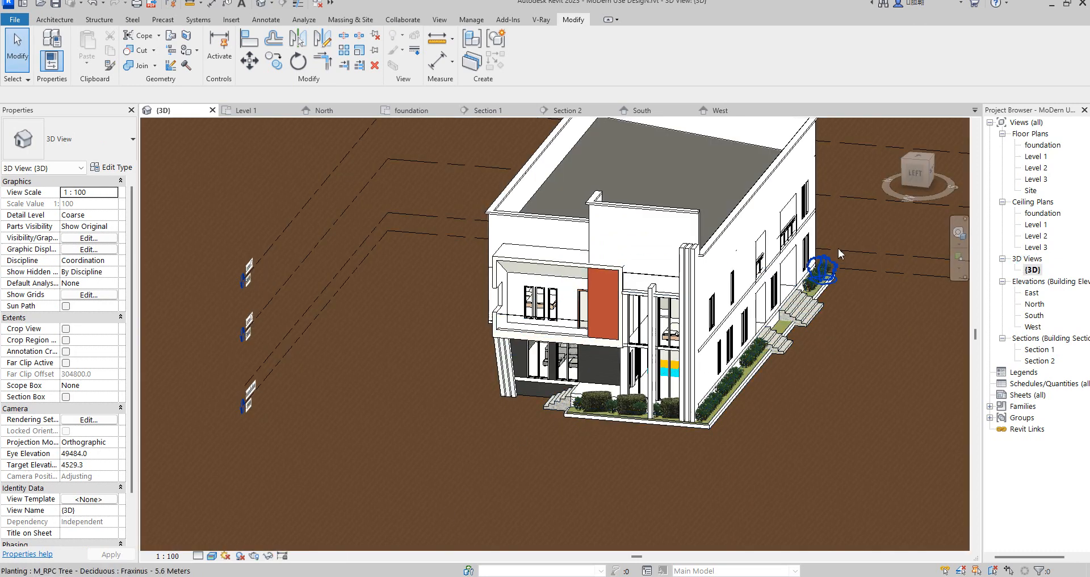
click(914, 173)
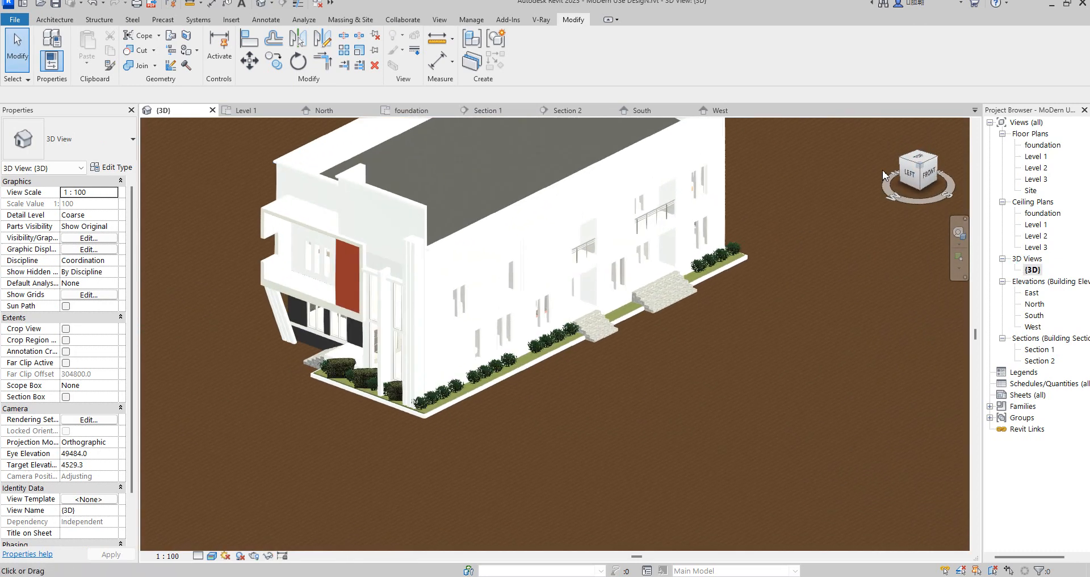
scroll(437, 444, up, 5)
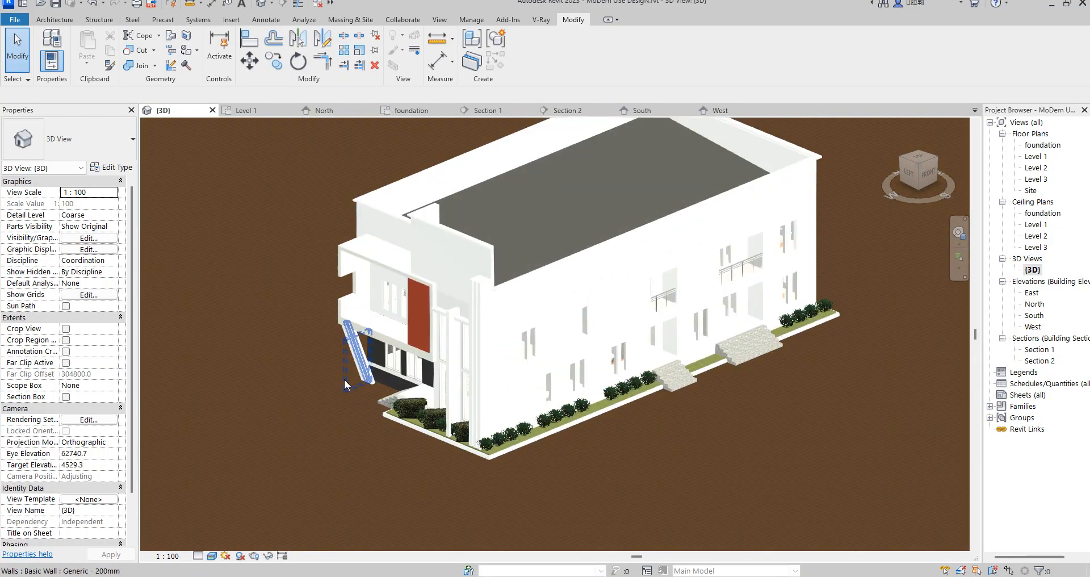
scroll(596, 451, down, 5)
scroll(565, 478, up, 4)
scroll(529, 472, down, 2)
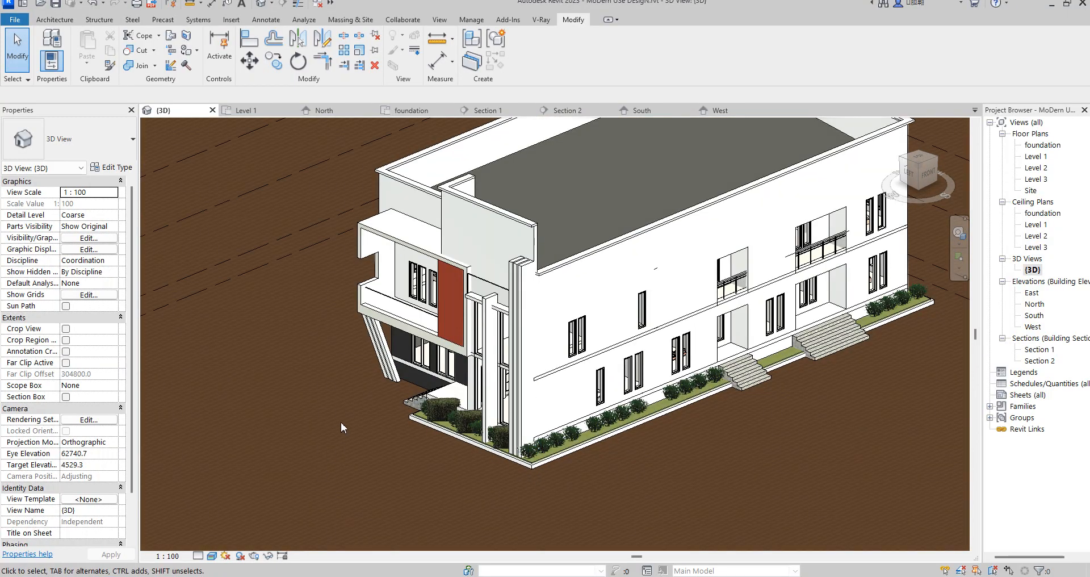
scroll(489, 346, up, 4)
scroll(452, 400, down, 5)
scroll(575, 317, up, 2)
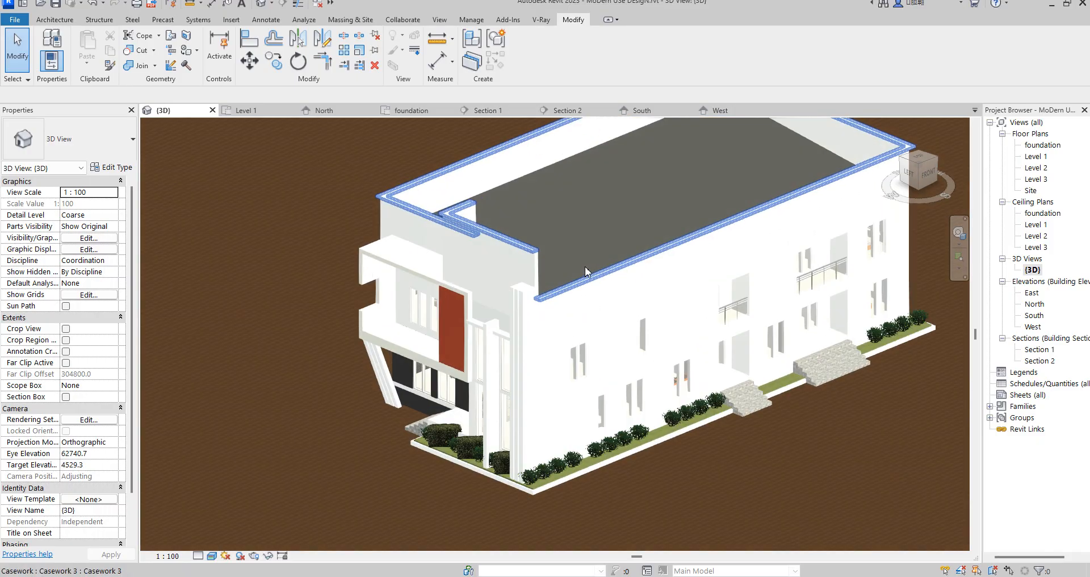